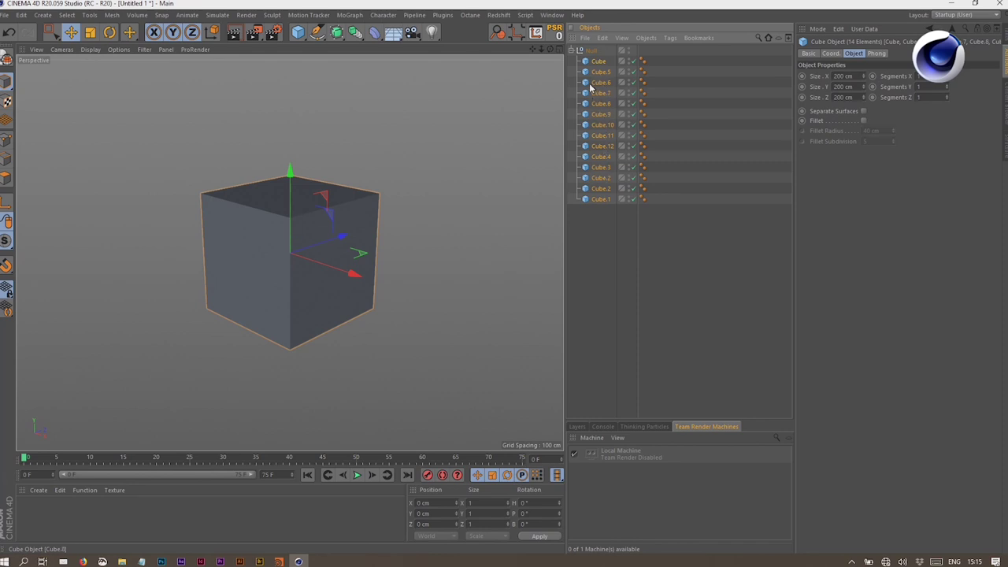
# Select the Null that holds the fourteen cube children
pyautogui.click(593, 52)
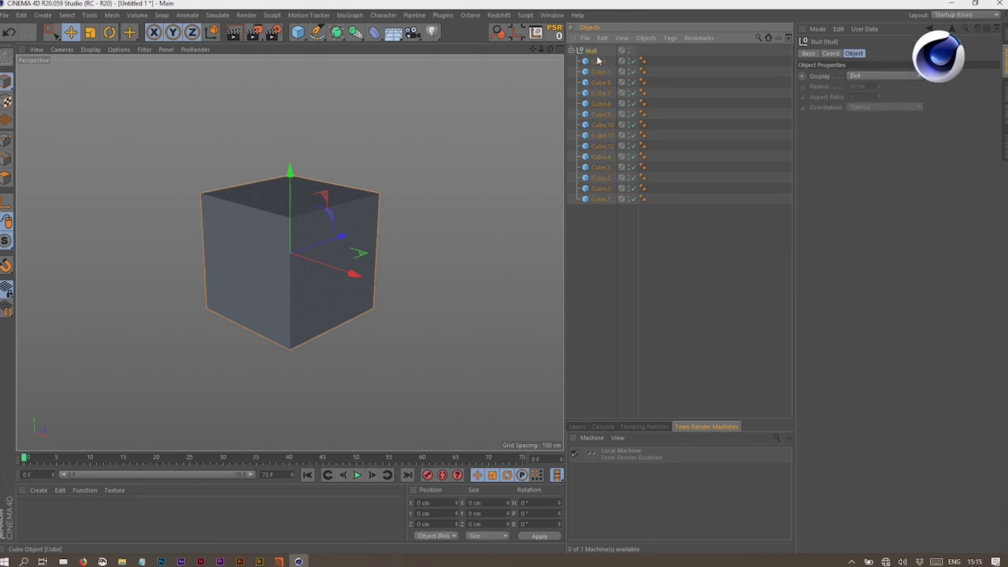
# Add a Python scripting tag to the Null
pyautogui.rightClick(592, 52)
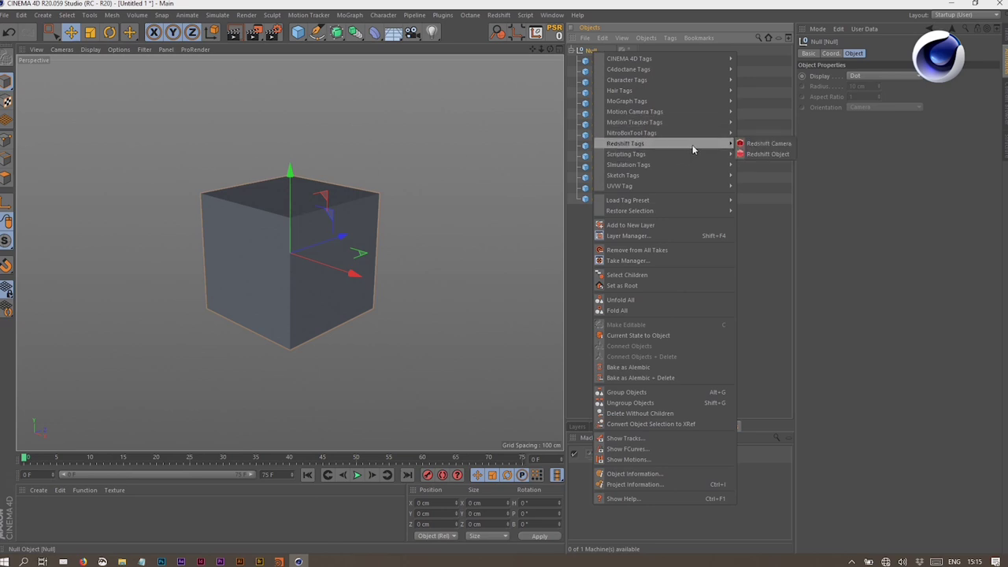
pyautogui.moveTo(665, 154)
pyautogui.click(749, 154)
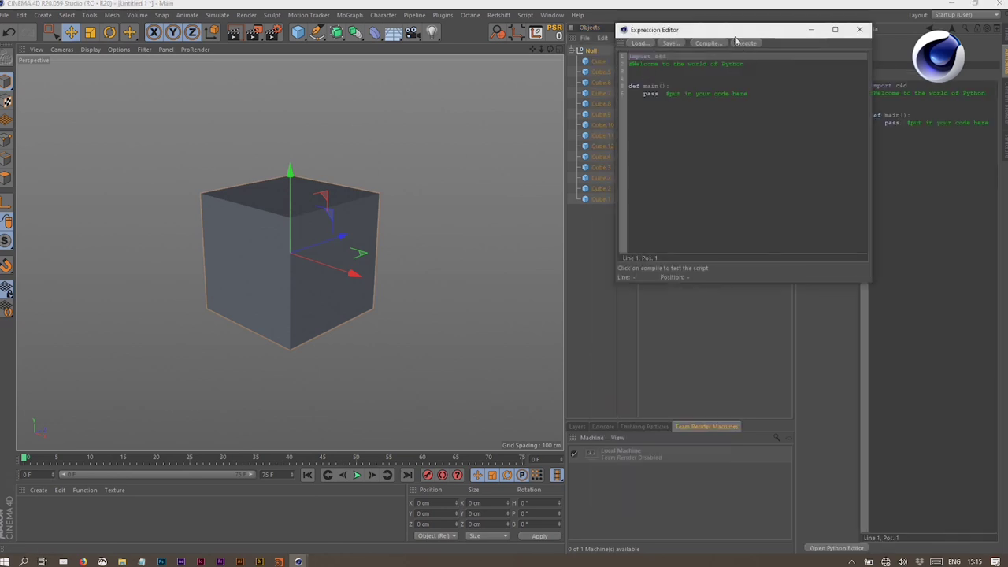
# Dock the Python code editor beside the viewport and select the placeholder line
pyautogui.moveTo(737, 31); pyautogui.dragTo(740, 69)
pyautogui.moveTo(568, 104); pyautogui.dragTo(557, 108)
pyautogui.moveTo(316, 108)
pyautogui.mouseDown()
pyautogui.moveTo(426, 109)
pyautogui.moveTo(319, 108)
pyautogui.mouseUp()
# Replace the placeholder code with obj = op.GetObject()
pyautogui.press('BackSpace')
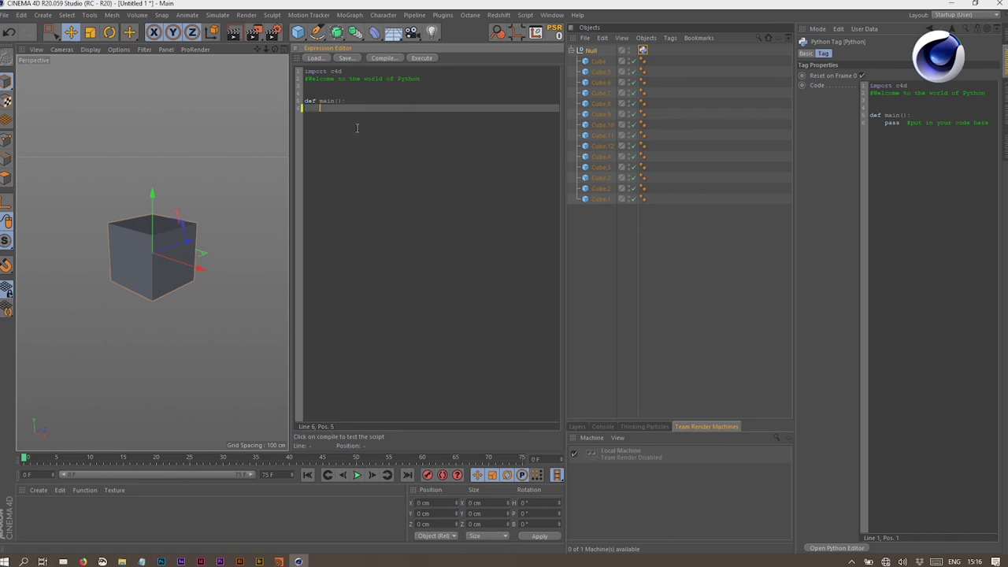
pyautogui.write('obj = op.G')
pyautogui.write('etObject()')
pyautogui.press('Return')
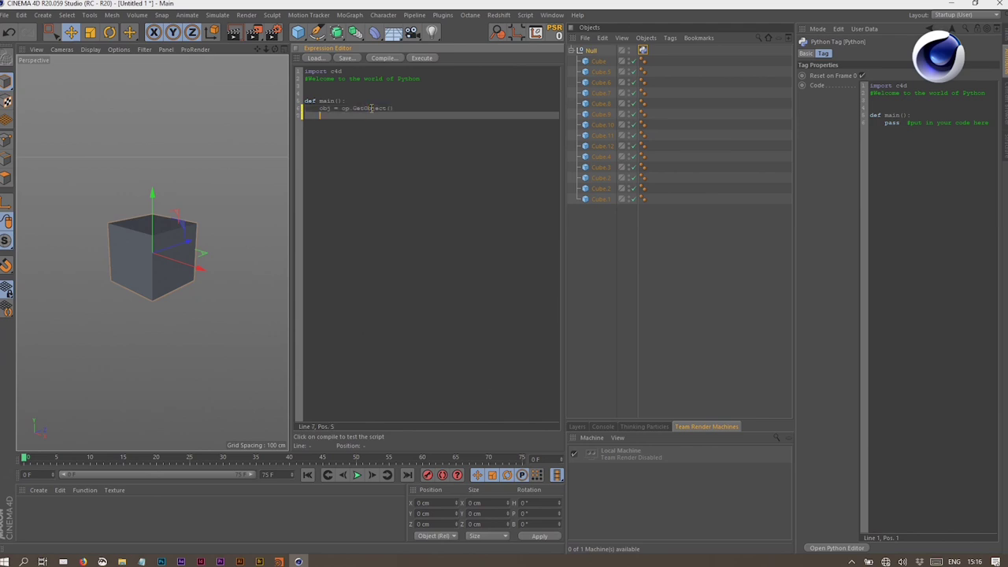
# Add obj = obj.GetDown() to fetch the Null's first child cube
pyautogui.click(592, 51)
pyautogui.write('j = obj.GetDown(')
pyautogui.click(610, 94)
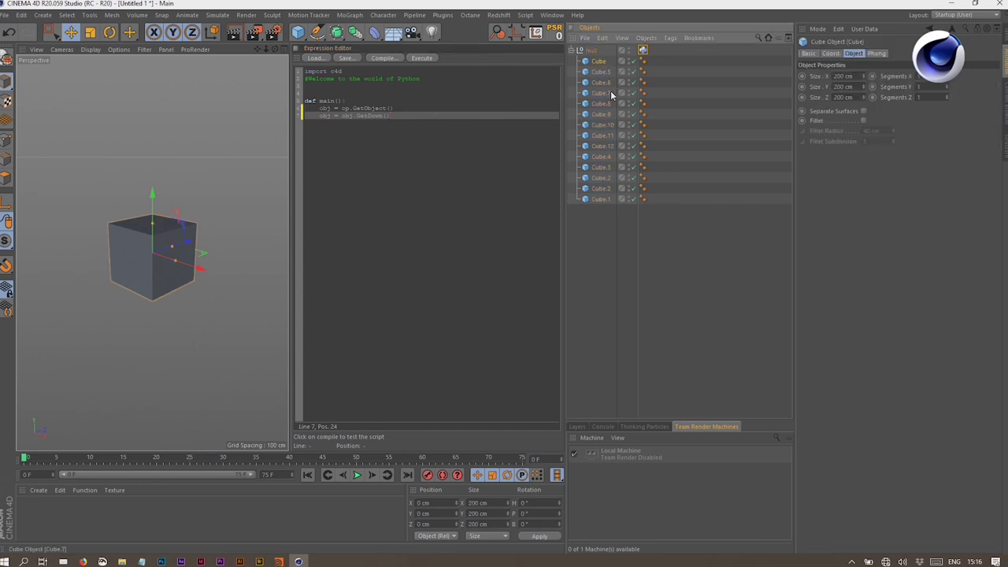
pyautogui.click(416, 117)
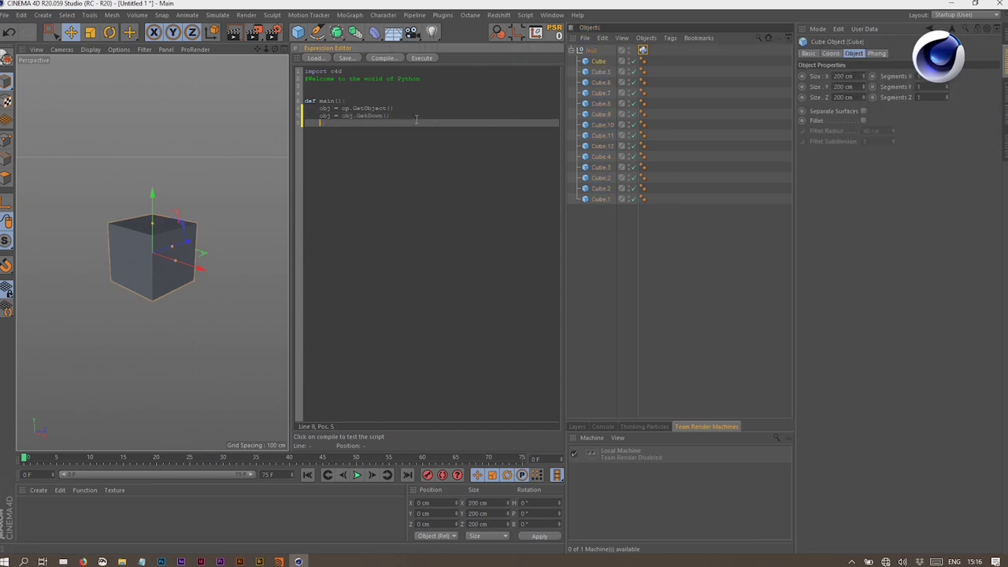
pyautogui.press('Return')
pyautogui.press('Return')
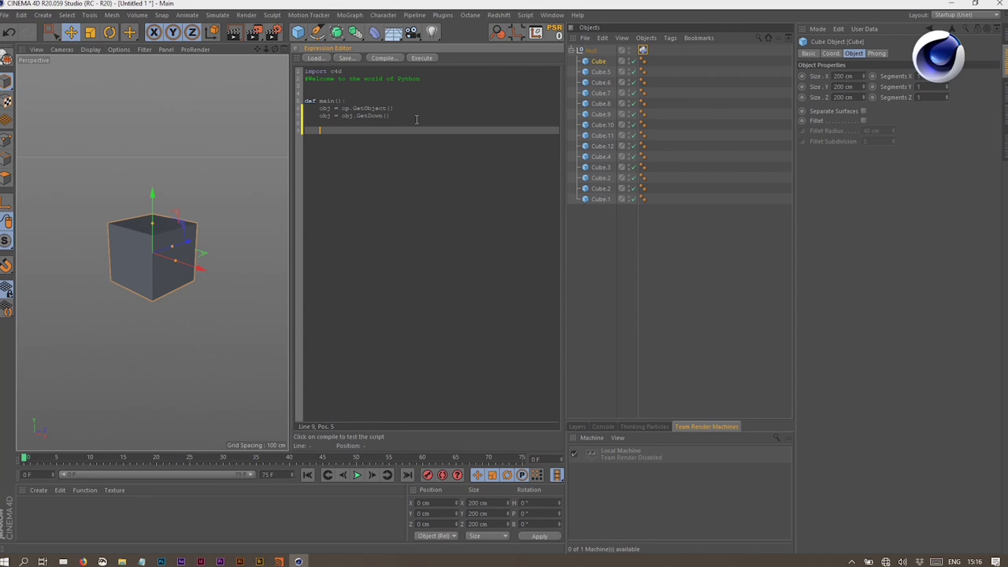
pyautogui.write('bj')
pyautogui.press('BackSpace')
pyautogui.press('BackSpace')
pyautogui.press('BackSpace')
pyautogui.click(598, 63)
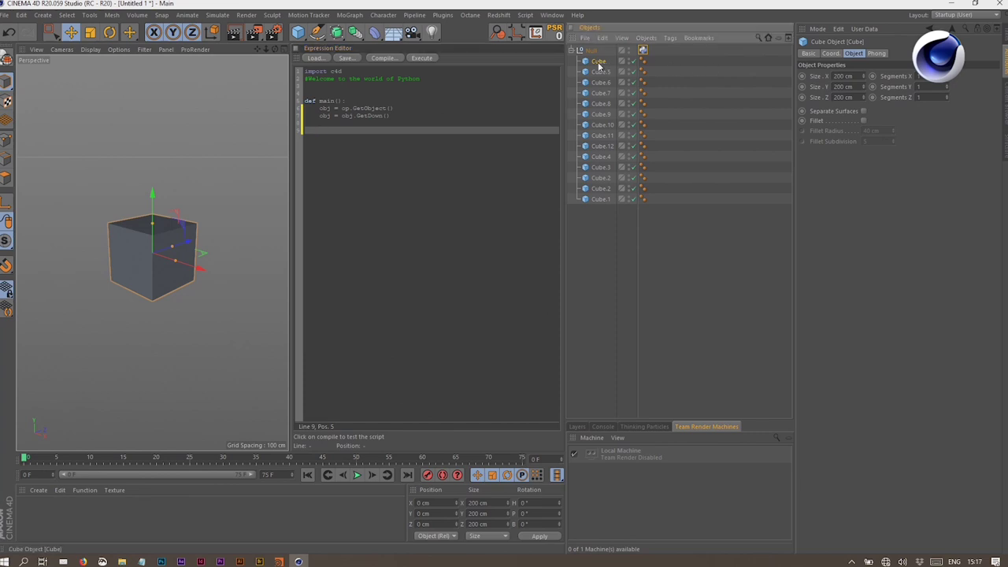
# Insert the Name parameter as obj[c4d.ID_BASELIST_NAME] = "Hello " and execute to rename the cube
pyautogui.click(809, 56)
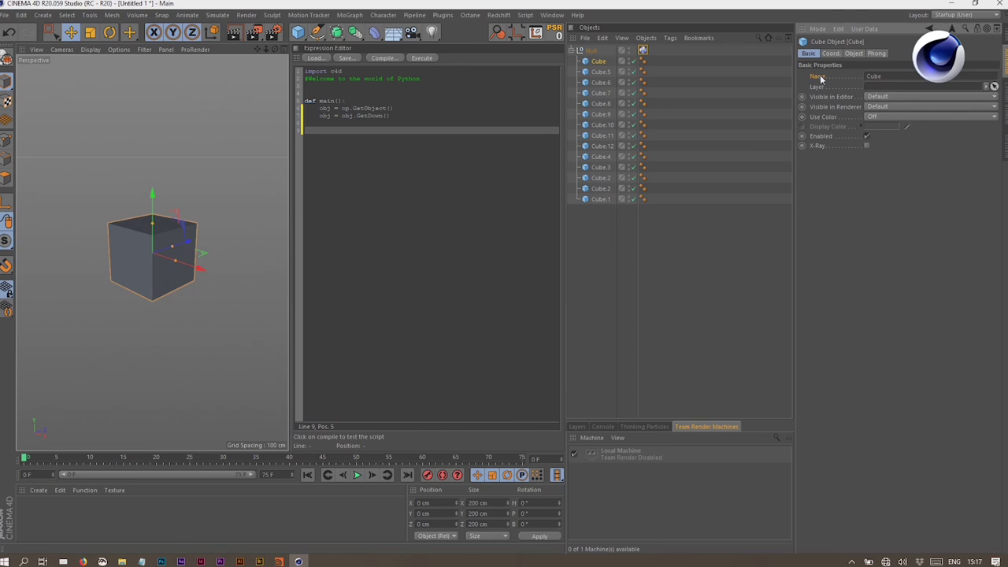
pyautogui.moveTo(329, 132); pyautogui.dragTo(329, 132)
pyautogui.click(331, 133)
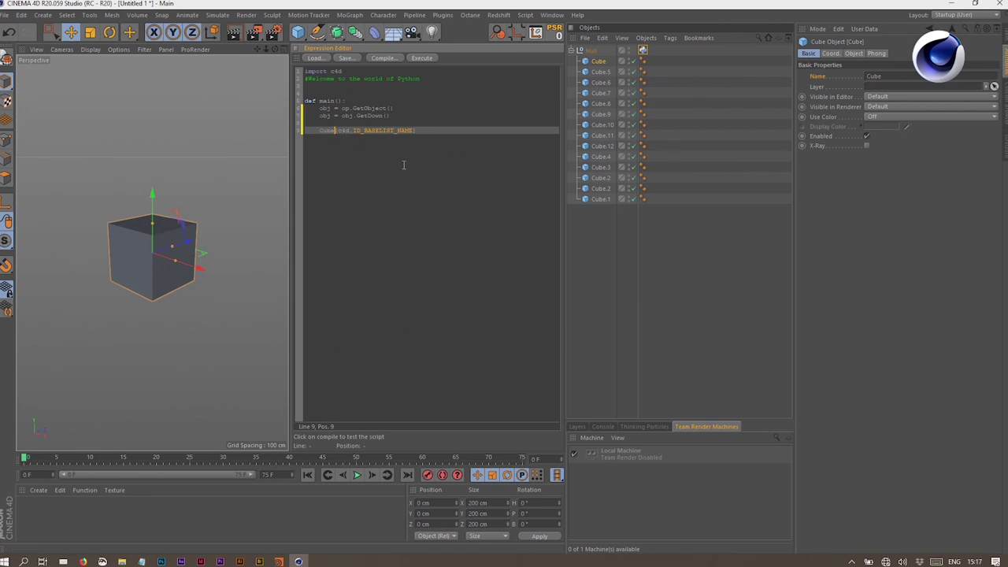
pyautogui.press('BackSpace')
pyautogui.press('BackSpace')
pyautogui.press('BackSpace')
pyautogui.press('BackSpace')
pyautogui.write('obj')
pyautogui.click(419, 132)
pyautogui.write('= "')
pyautogui.write('Walls')
pyautogui.click(425, 59)
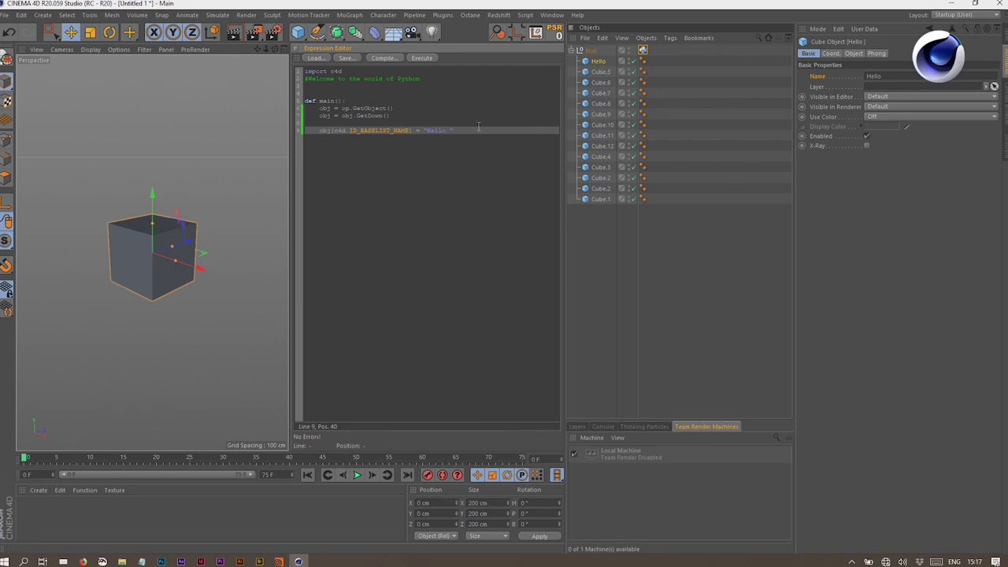
# Insert a blank line above the rename line in the script
pyautogui.press('Return')
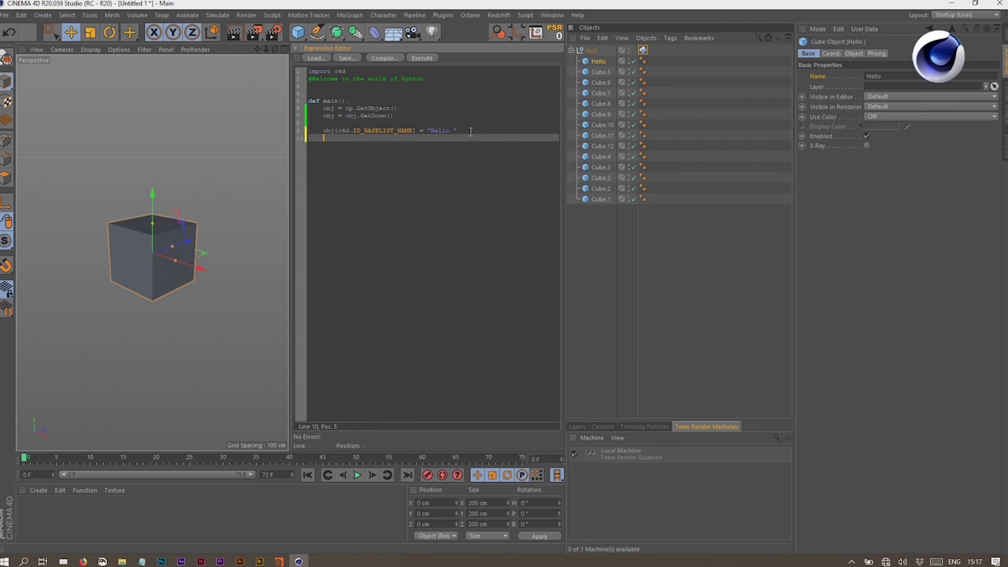
pyautogui.click(339, 123)
pyautogui.press('Return')
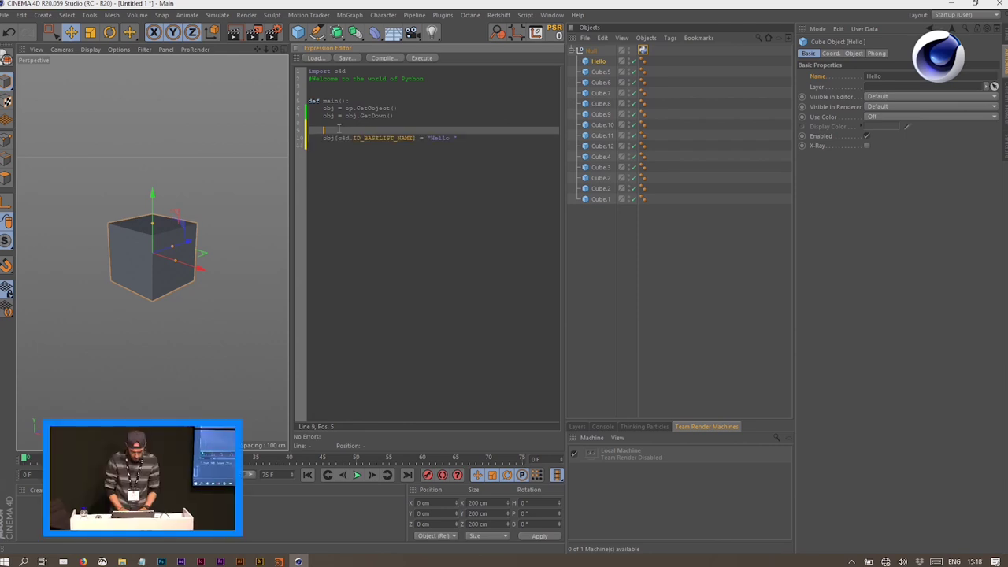
# Add a for i in xrange(200): loop above the rename line with correct indentation
pyautogui.write('for i in o')
pyautogui.write('range(')
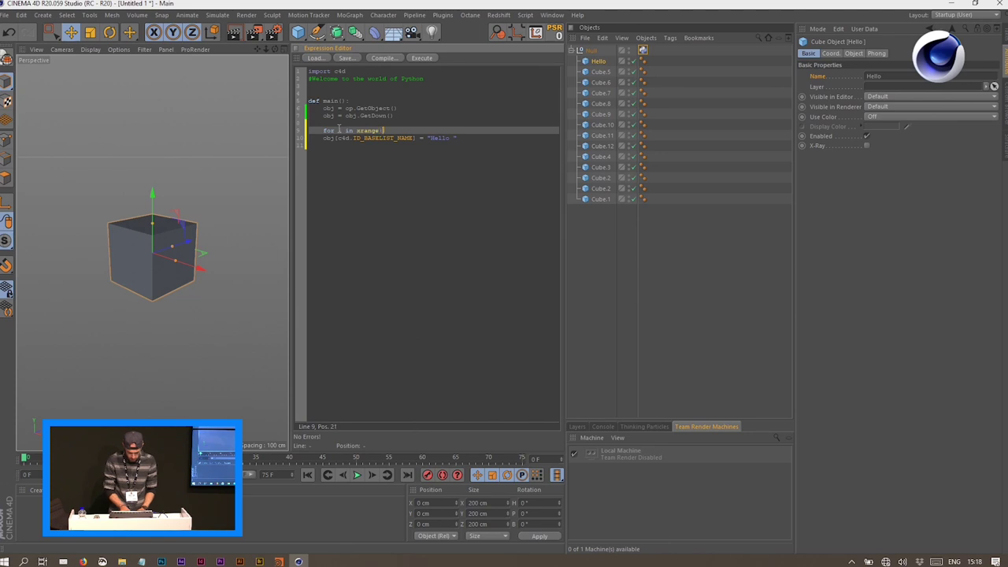
pyautogui.write('000')
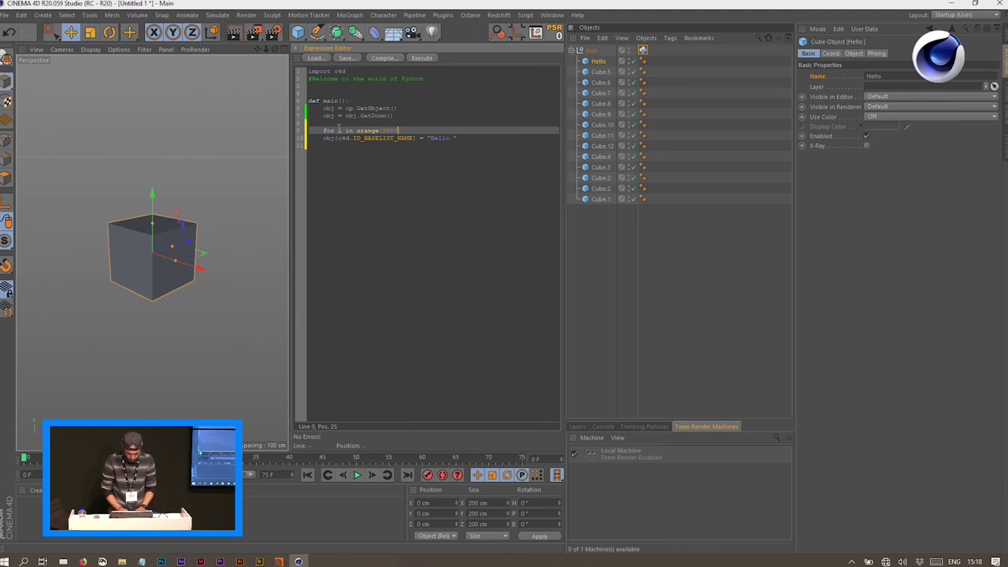
pyautogui.press('Return')
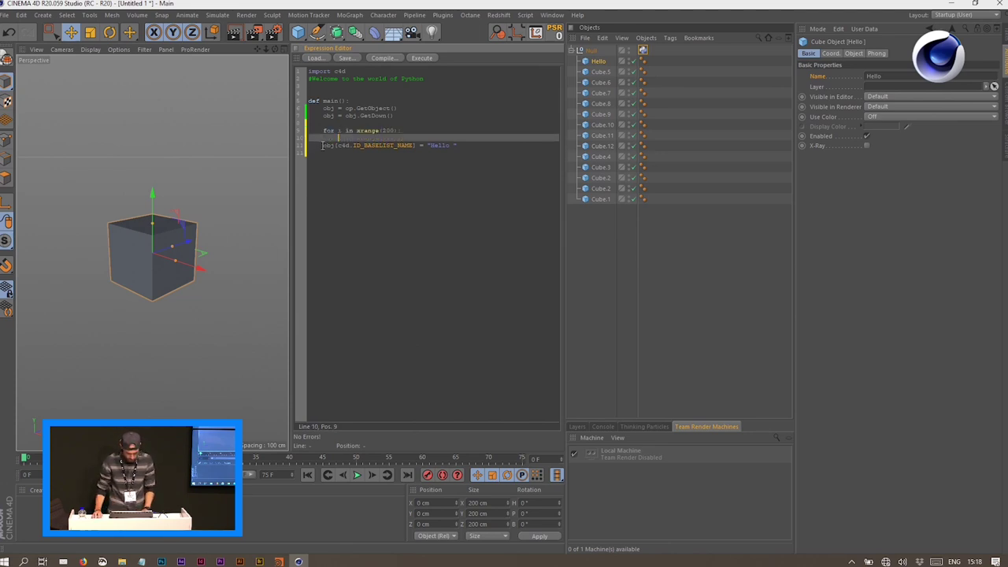
pyautogui.click(314, 147)
pyautogui.press('Tab')
pyautogui.press('Up')
pyautogui.press('BackSpace')
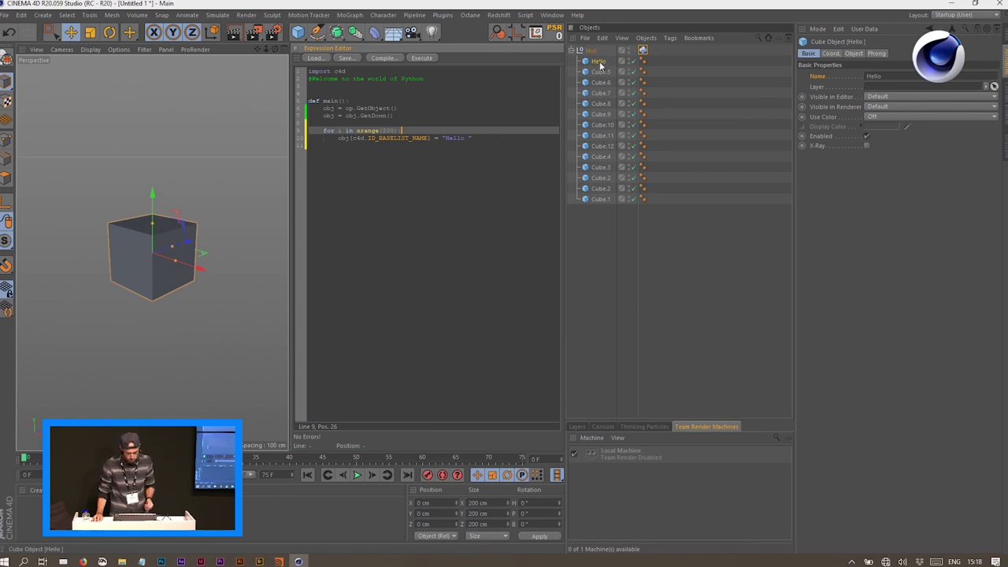
# Add obj = obj.GetNext() inside the loop and execute to rename every cube to Hello
pyautogui.click(476, 139)
pyautogui.press('Return')
pyautogui.write('obj')
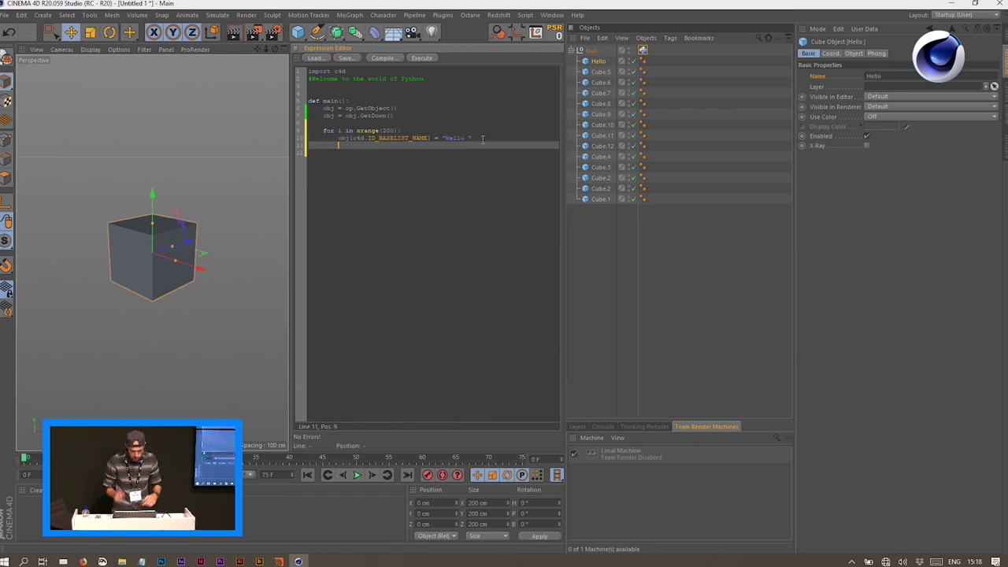
pyautogui.write(' = obj.GetNext()')
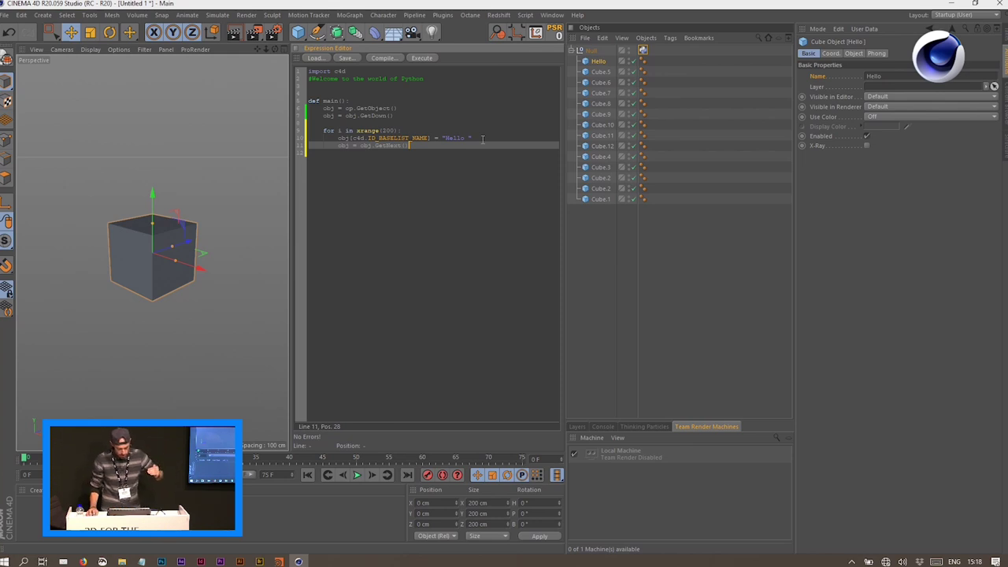
pyautogui.click(423, 59)
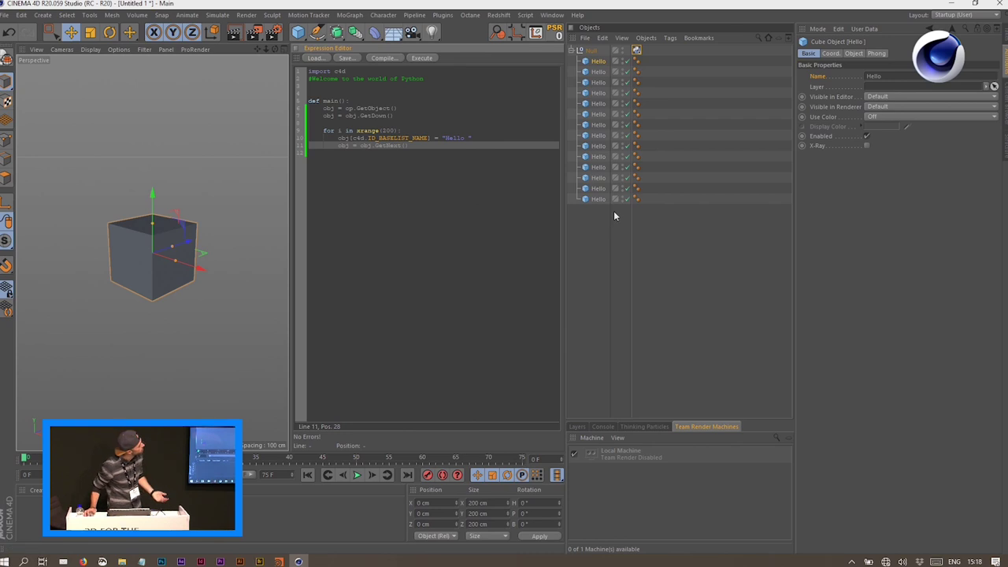
pyautogui.moveTo(631, 232); pyautogui.dragTo(647, 232)
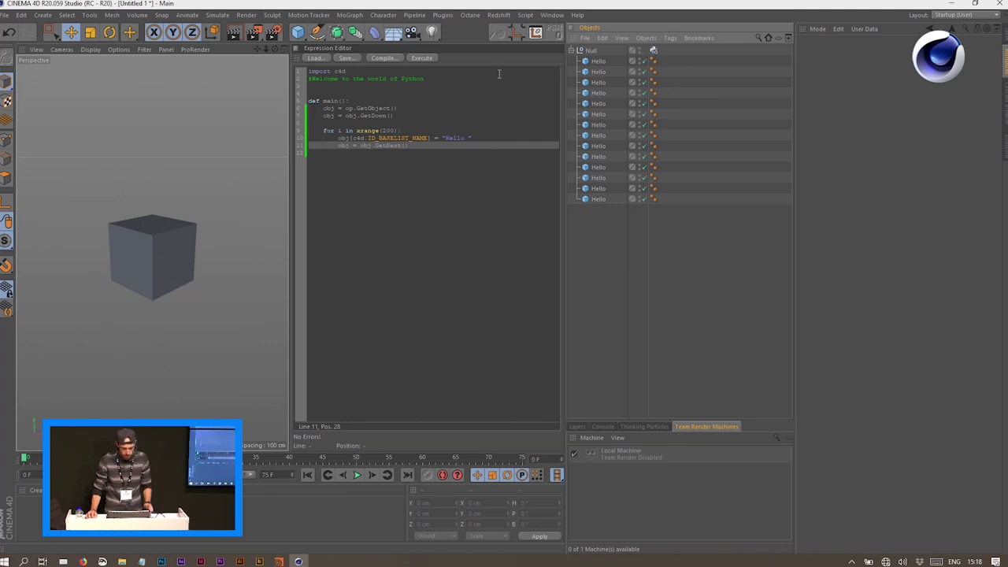
# Dock the Console below the code editor and highlight the Python NoneType error
pyautogui.click(525, 16)
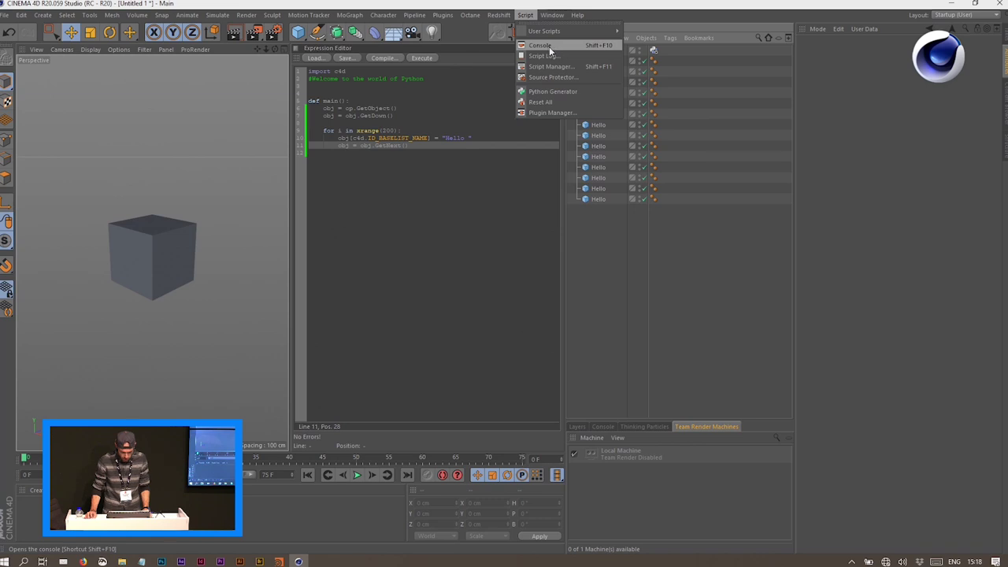
pyautogui.click(549, 45)
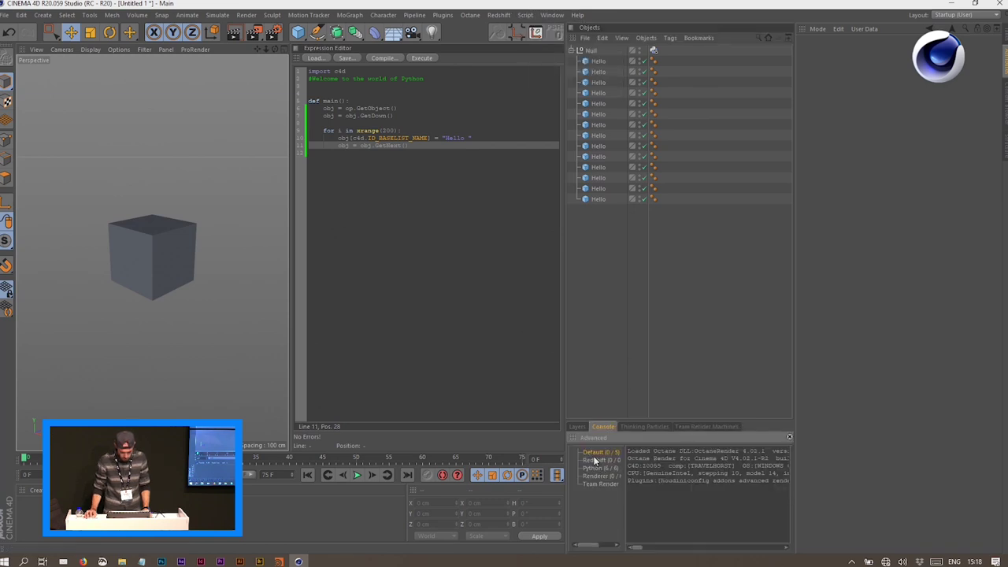
pyautogui.moveTo(356, 454); pyautogui.dragTo(409, 250)
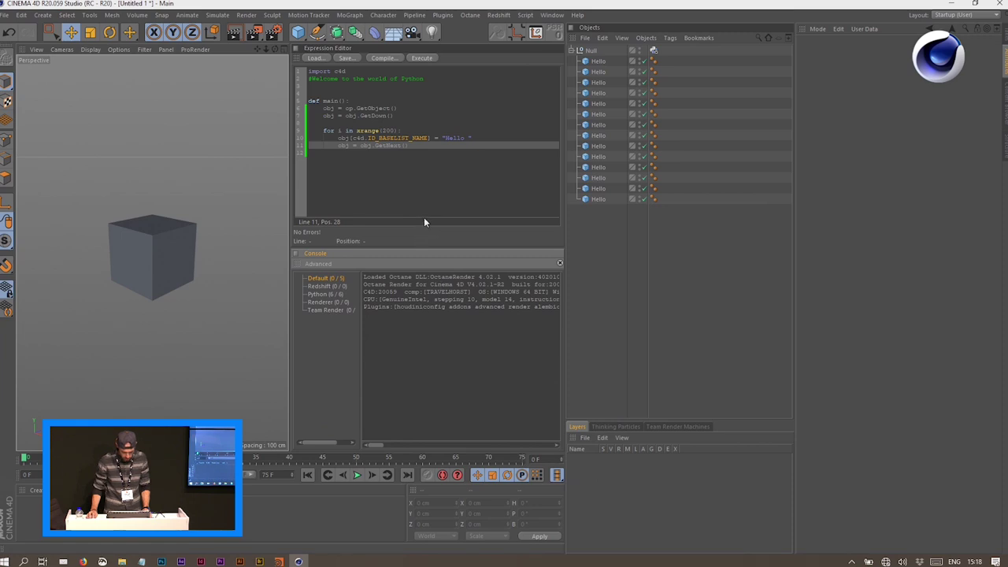
pyautogui.moveTo(424, 248); pyautogui.dragTo(424, 306)
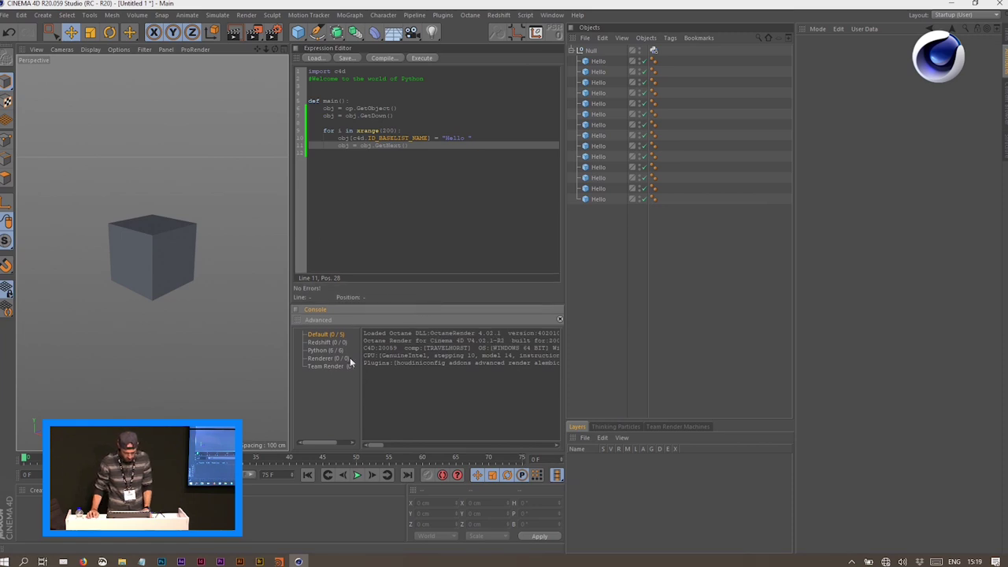
pyautogui.click(331, 353)
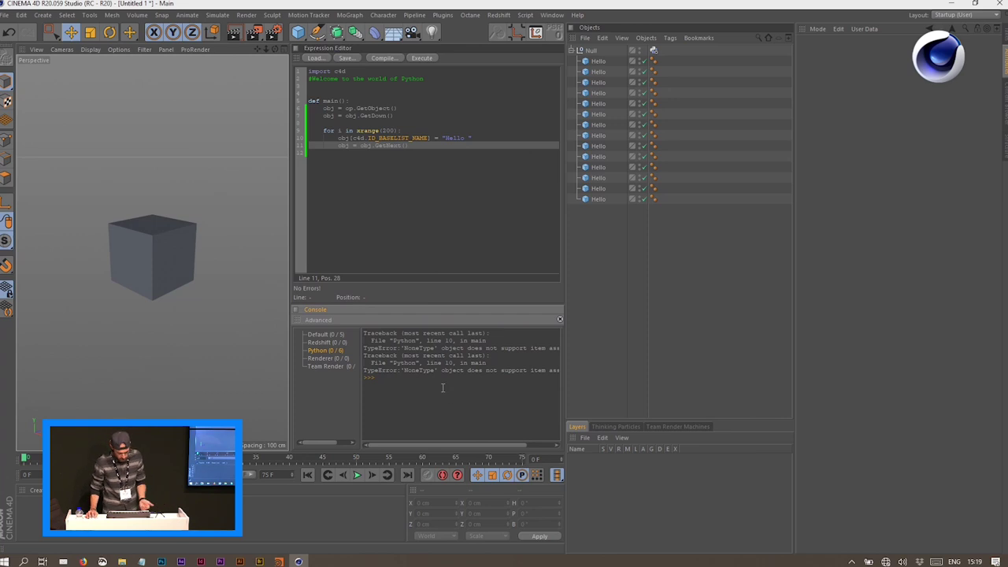
pyautogui.moveTo(404, 370); pyautogui.dragTo(436, 373)
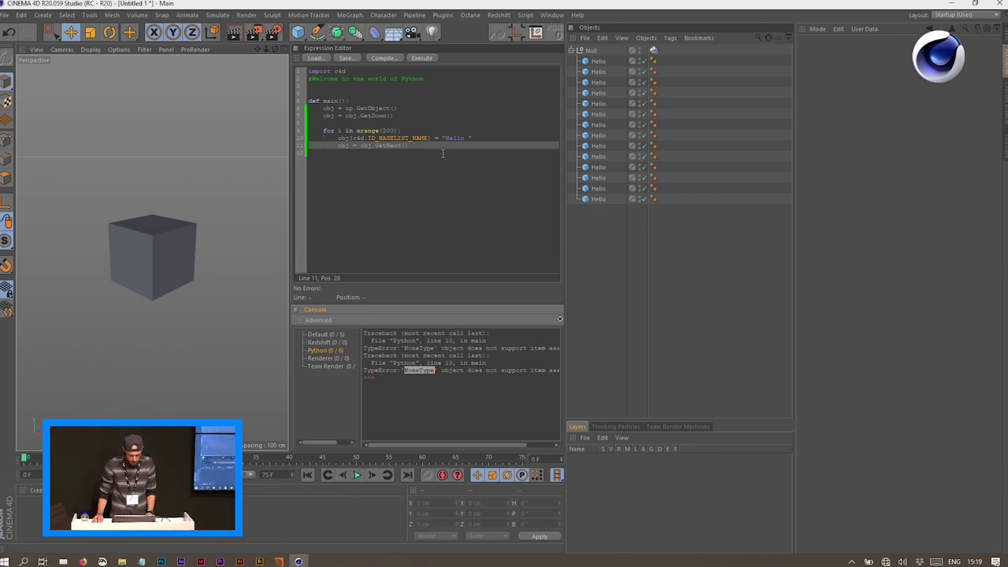
# Add an if obj == None: break guard inside the loop and execute the script
pyautogui.click(413, 131)
pyautogui.press('Return')
pyautogui.press('Return')
pyautogui.press('Up')
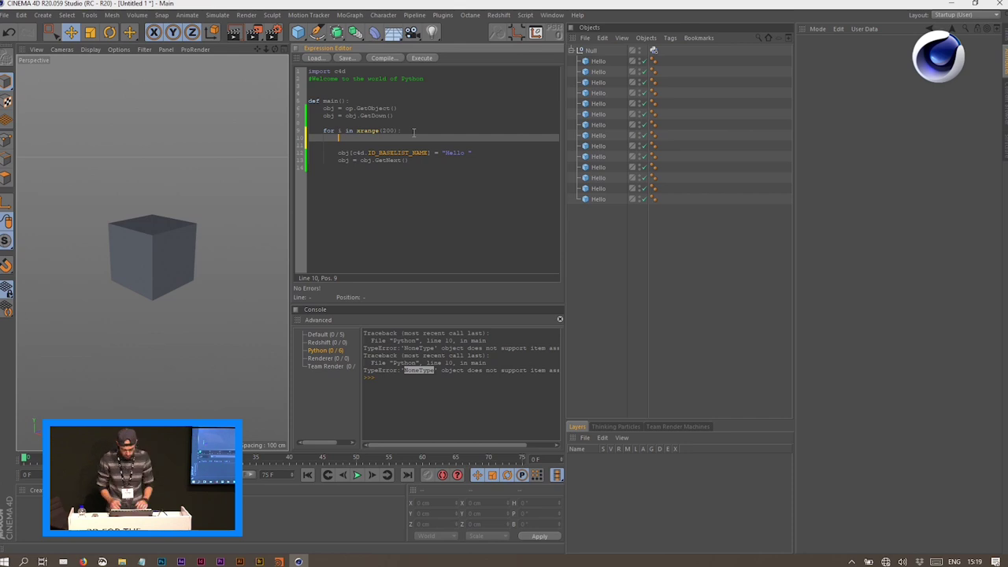
pyautogui.write('if ')
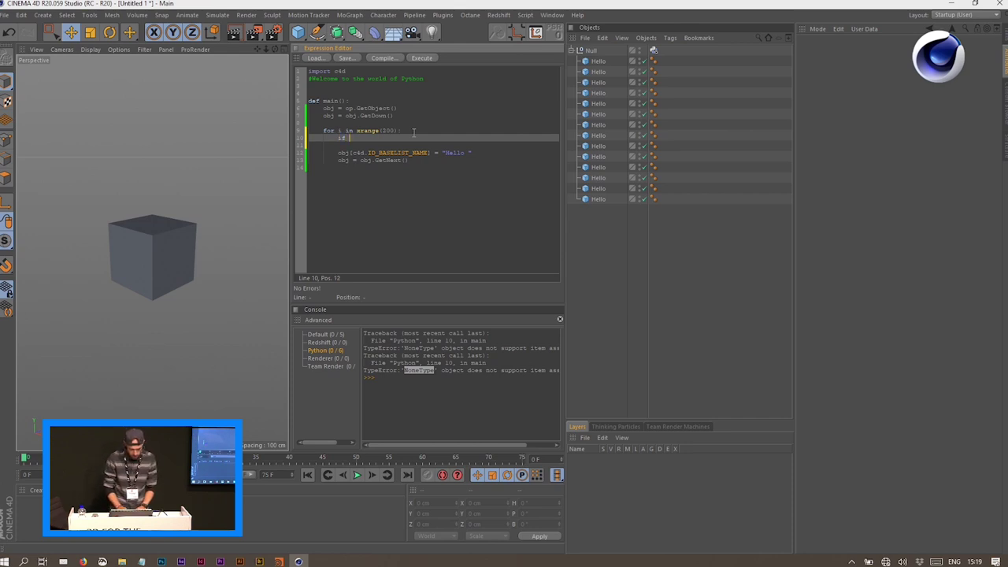
pyautogui.write('obj')
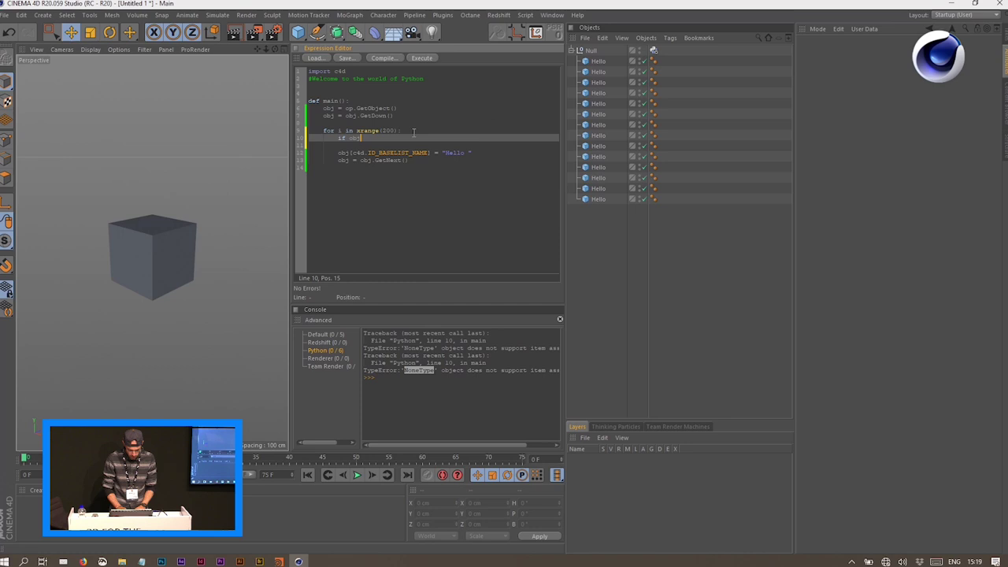
pyautogui.write(' == None:')
pyautogui.press('Return')
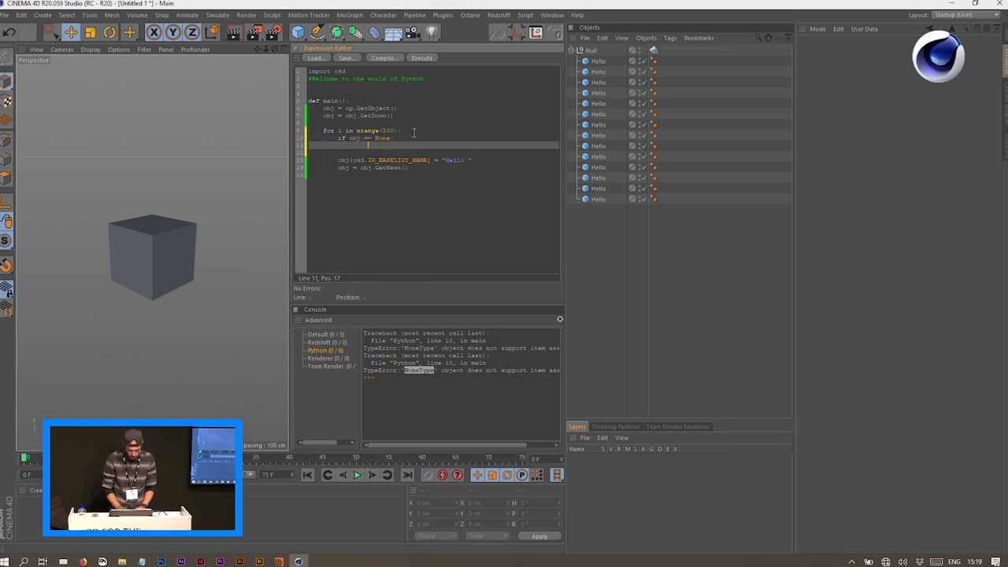
pyautogui.write('break')
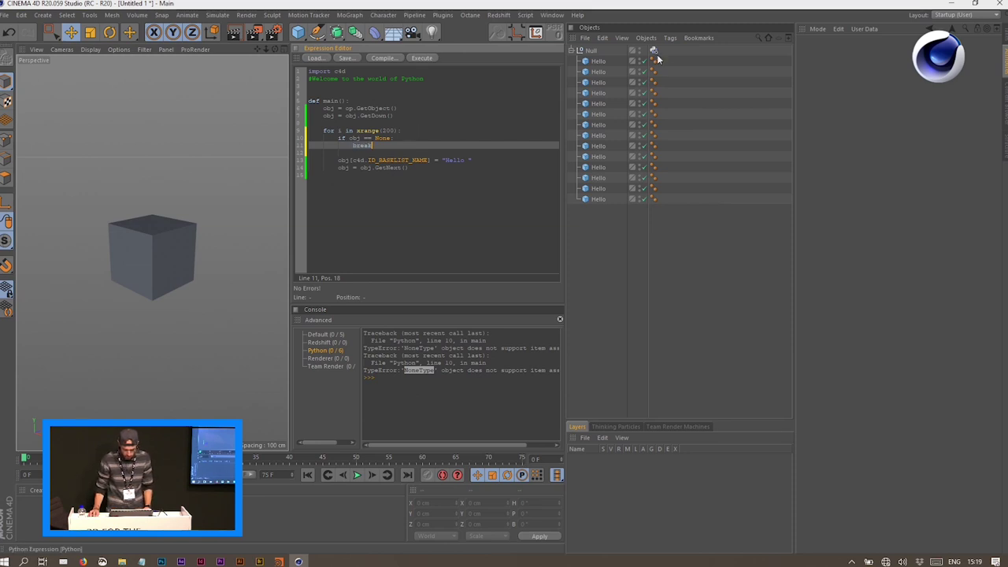
pyautogui.click(423, 58)
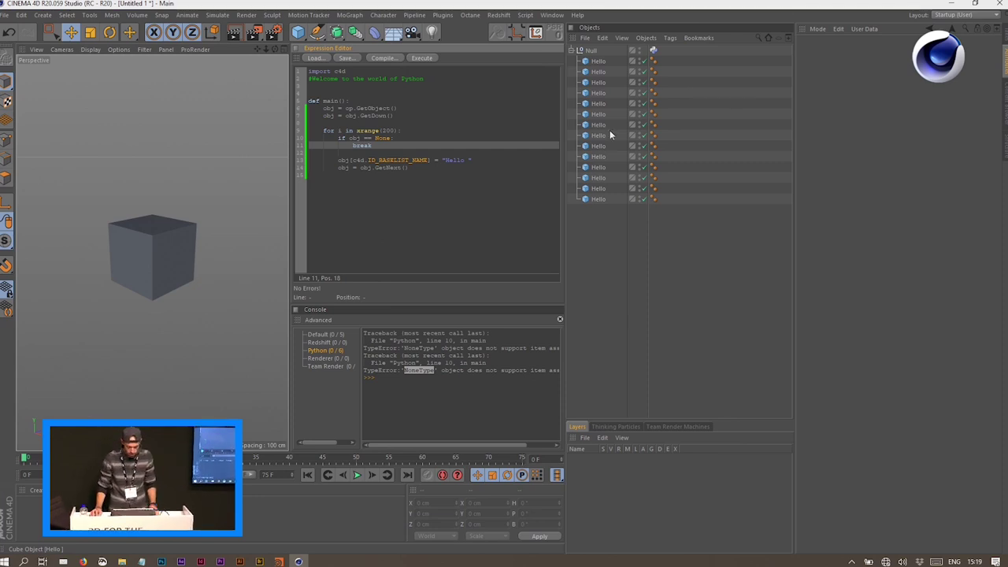
pyautogui.click(499, 161)
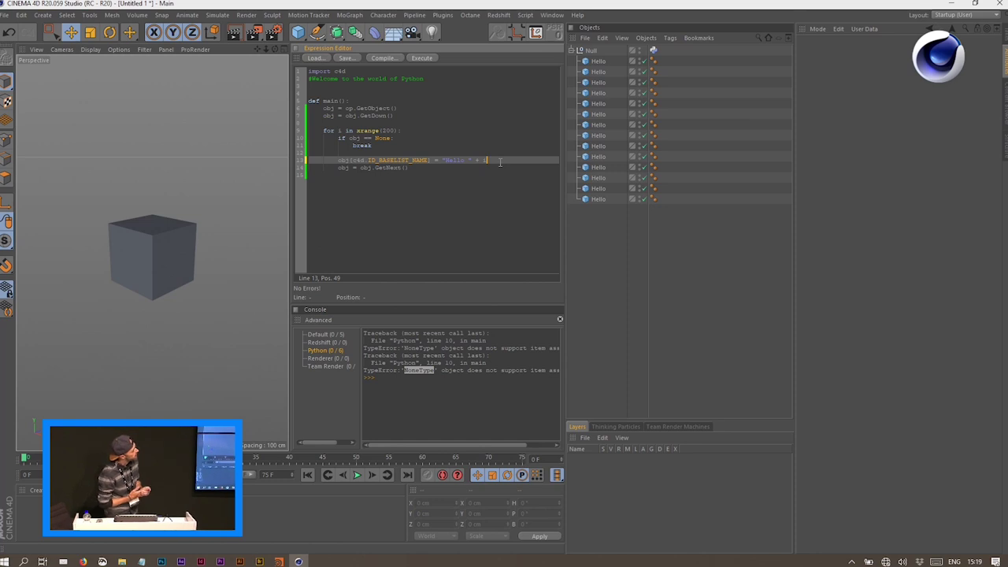
# Wrap the loop number in str() so the cubes are named Hello 0 to Hello 13
pyautogui.click(426, 58)
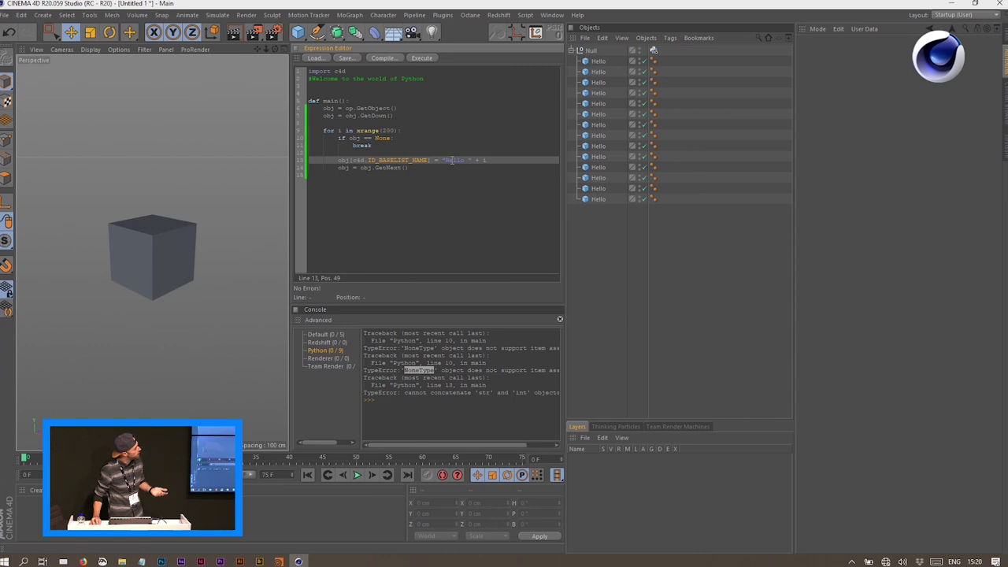
pyautogui.press('BackSpace')
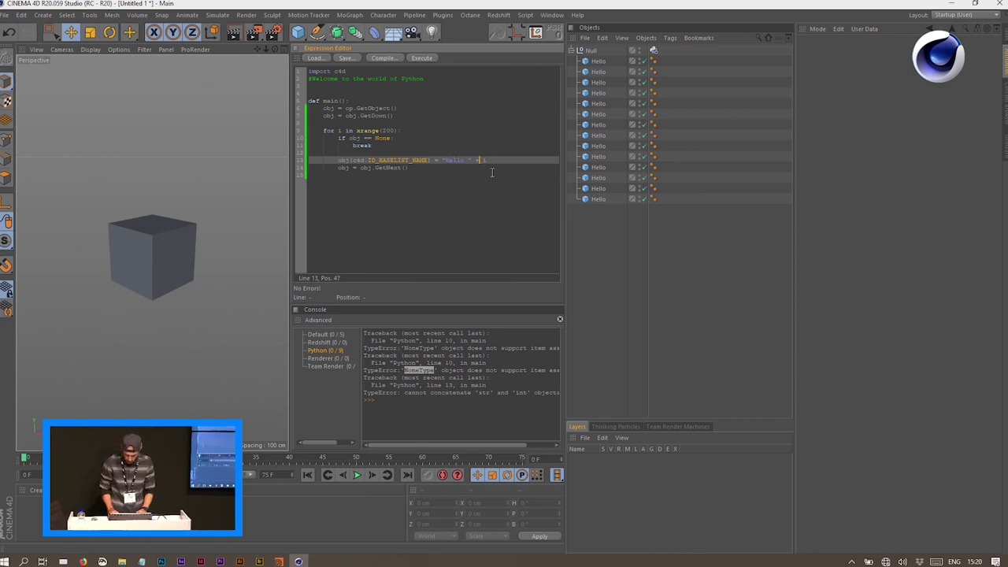
pyautogui.write('str(i')
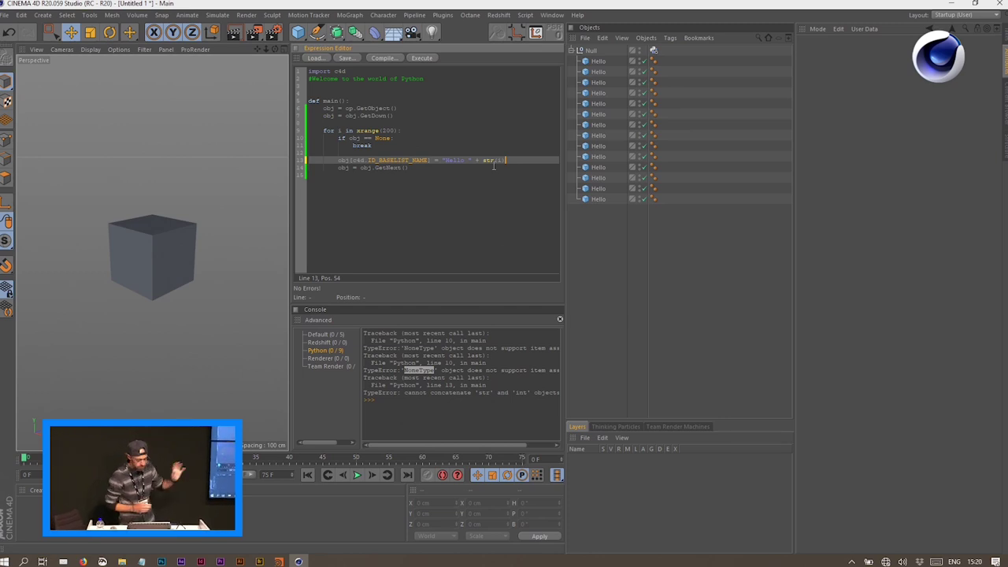
pyautogui.click(429, 58)
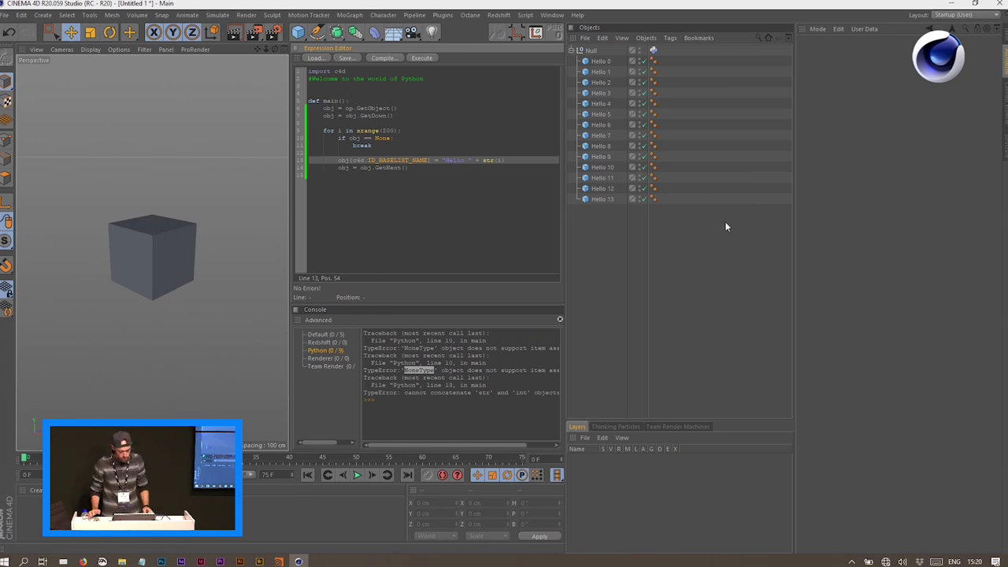
# Copy and paste Hello 4 through Hello 10 to add seven more cubes
pyautogui.click(605, 168)
pyautogui.keyDown('shift'); pyautogui.click(603, 103); pyautogui.keyUp('shift')
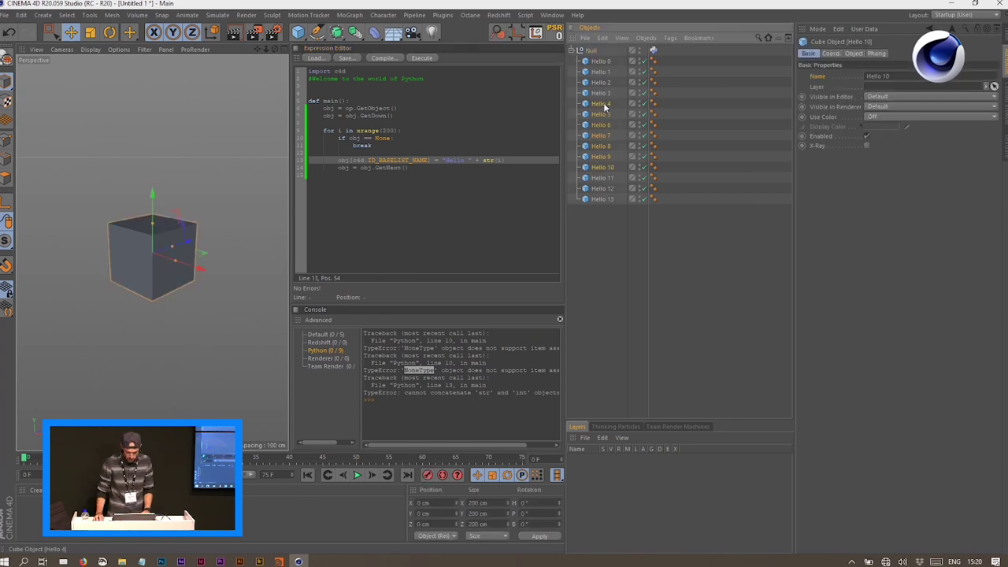
pyautogui.hotkey('ctrl', 'c')
pyautogui.hotkey('ctrl', 'v')
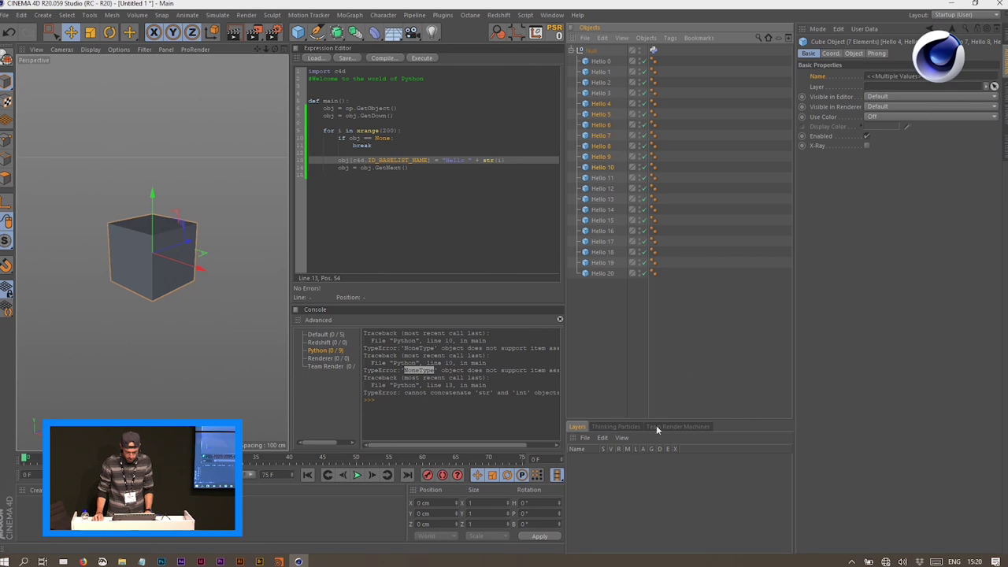
pyautogui.click(682, 350)
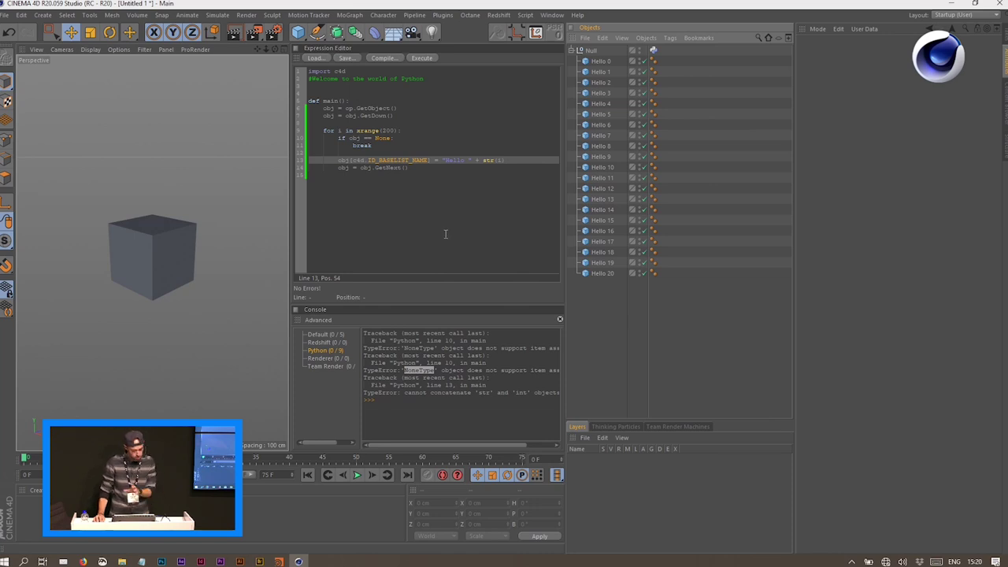
# Close the current project without saving changes and open a File Explorer window
pyautogui.click(4, 15)
pyautogui.click(37, 75)
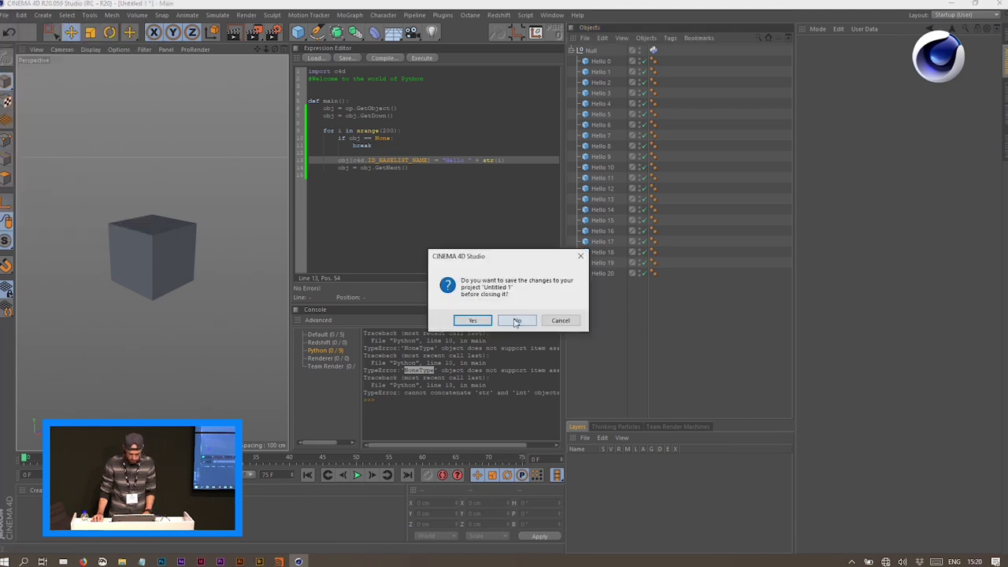
pyautogui.click(506, 319)
pyautogui.click(928, 85)
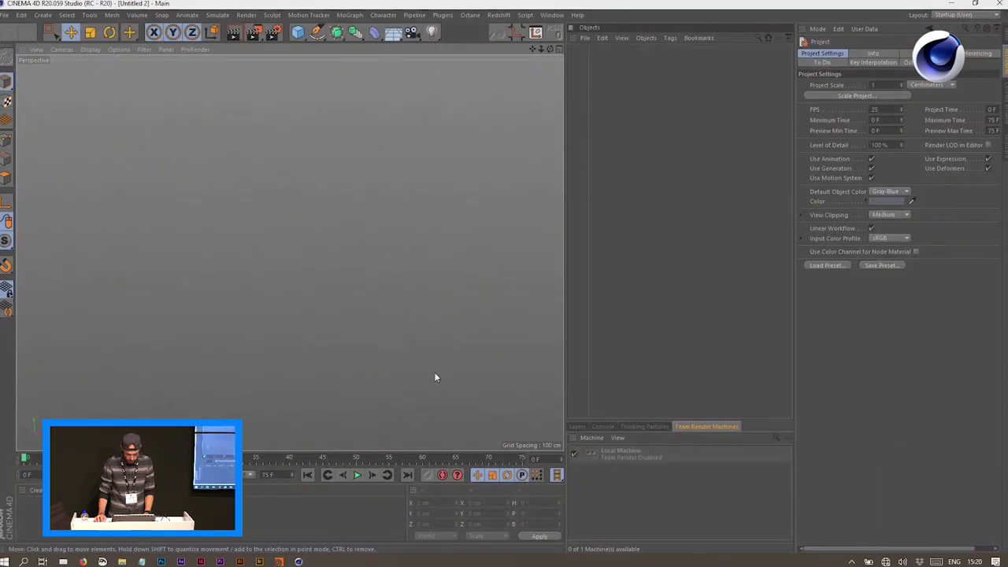
pyautogui.press('super+e')
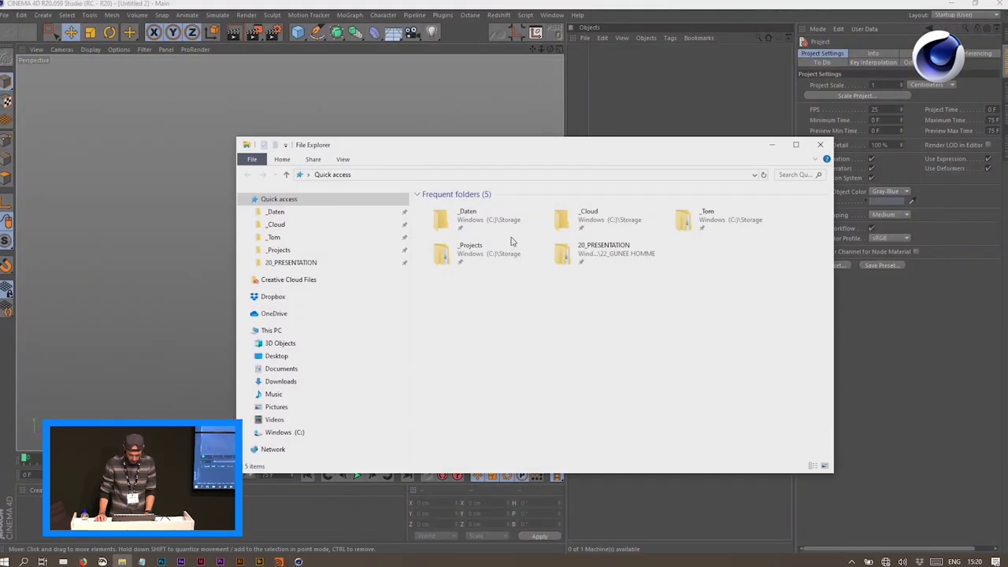
# Drag the Hiding Particles scene from Desktop > IBC > FILES > 01_PYTHON > 03_Hiding Particles into Cinema 4D
pyautogui.click(277, 356)
pyautogui.click(465, 211)
pyautogui.doubleClick(465, 211)
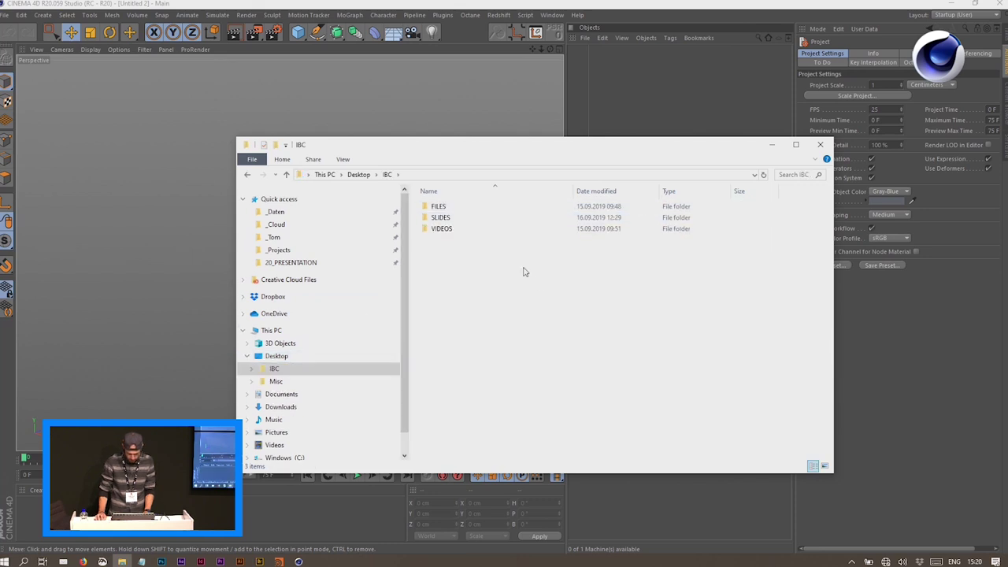
pyautogui.doubleClick(475, 212)
pyautogui.doubleClick(455, 206)
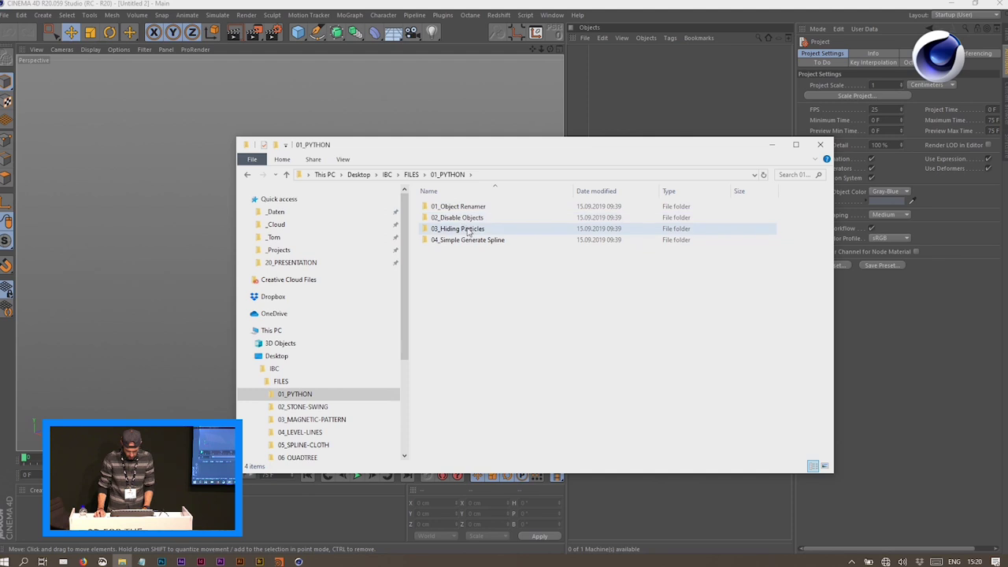
pyautogui.doubleClick(469, 228)
pyautogui.moveTo(472, 206); pyautogui.dragTo(123, 266)
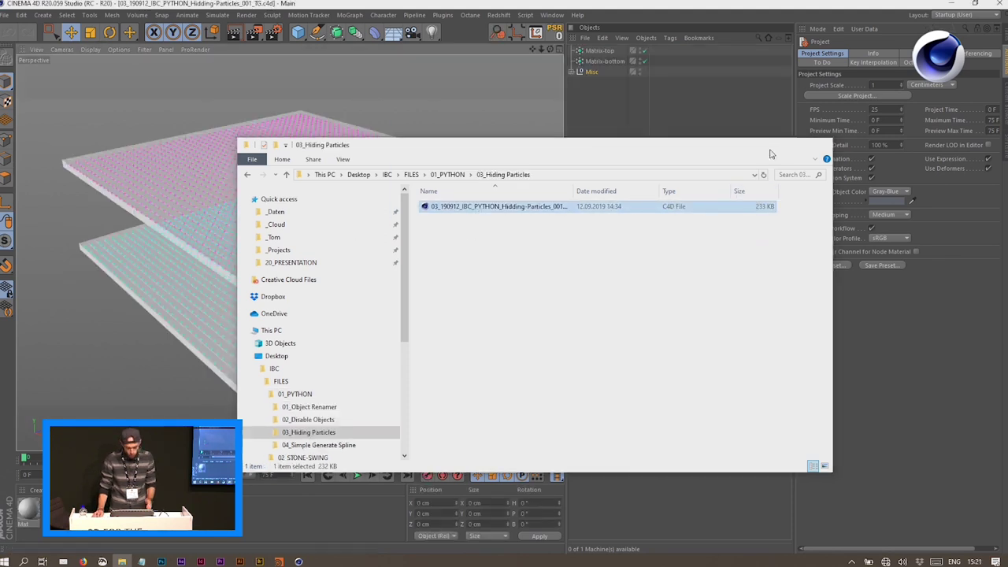
pyautogui.click(771, 154)
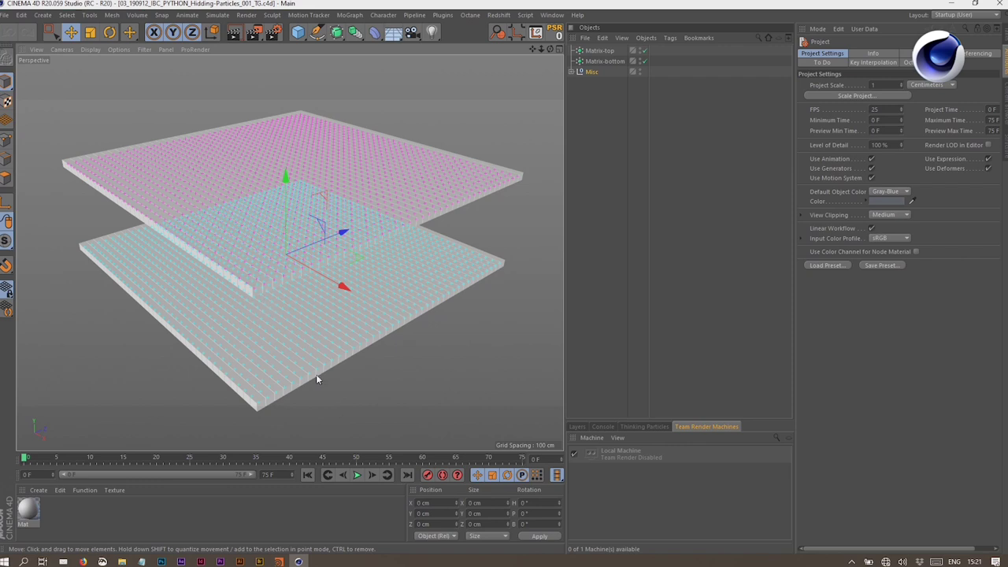
# Turn off Matrix-bottom's editor visibility so its cube clones vanish and only particle points remain
pyautogui.click(605, 61)
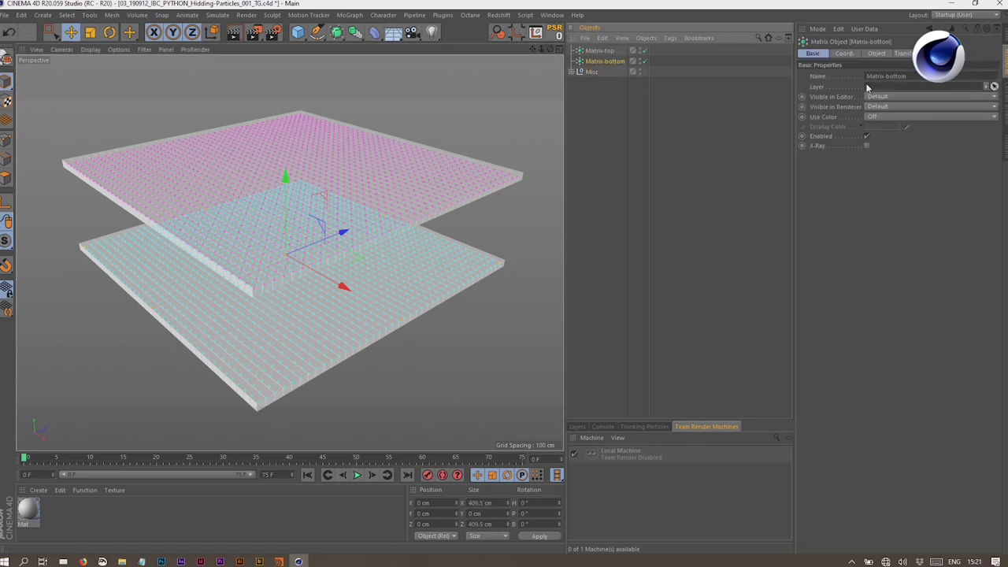
pyautogui.click(876, 53)
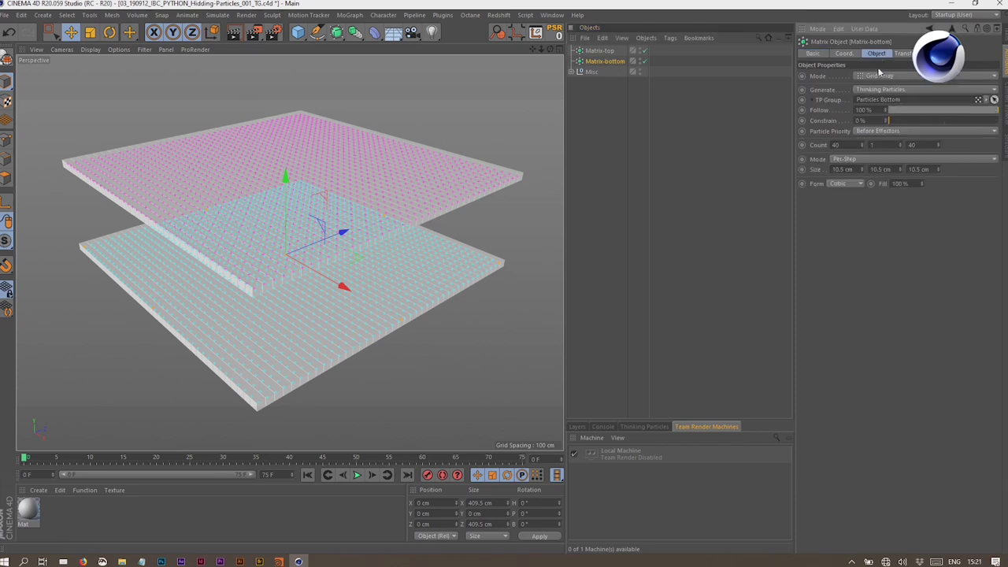
pyautogui.click(639, 62)
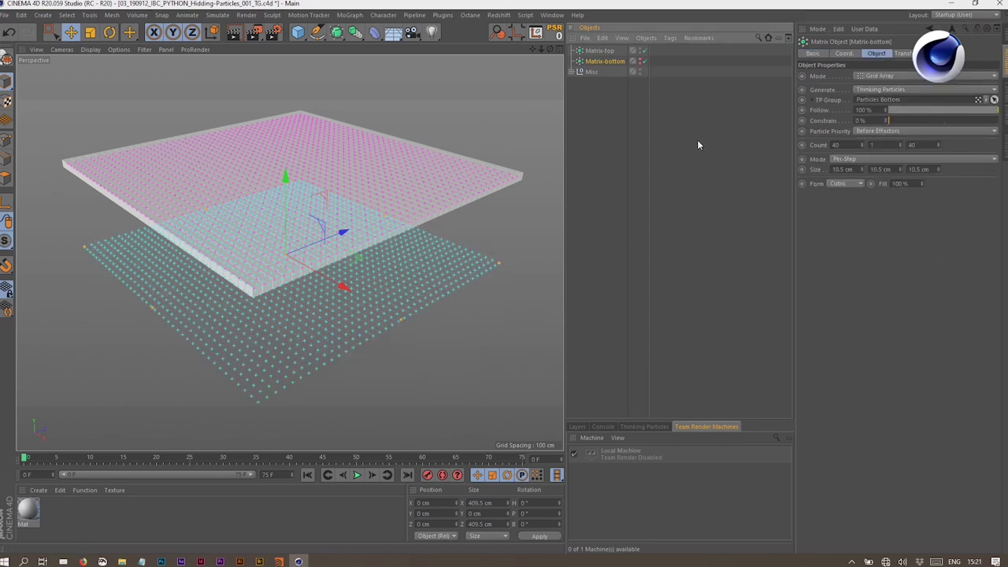
pyautogui.moveTo(331, 221)
pyautogui.keyDown('alt'); pyautogui.mouseDown()
pyautogui.moveTo(296, 223)
pyautogui.moveTo(299, 236)
pyautogui.moveTo(327, 221)
pyautogui.moveTo(318, 228)
pyautogui.mouseUp(); pyautogui.keyUp('alt')
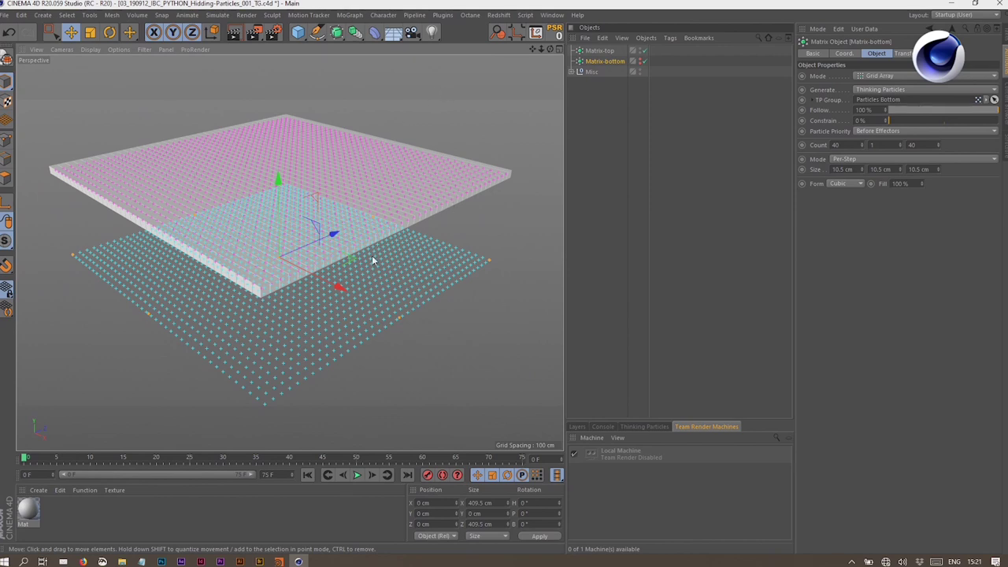
pyautogui.hotkey('shift', 'c')
# Open Thinking Particles Settings via the 'think' command search and select the Particles Bottom group
pyautogui.write('think')
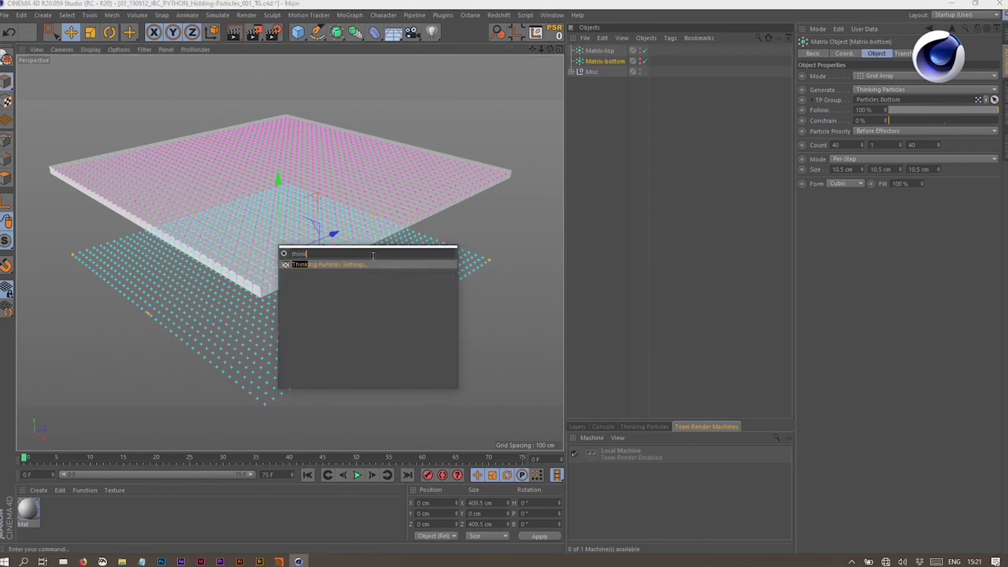
pyautogui.click(372, 263)
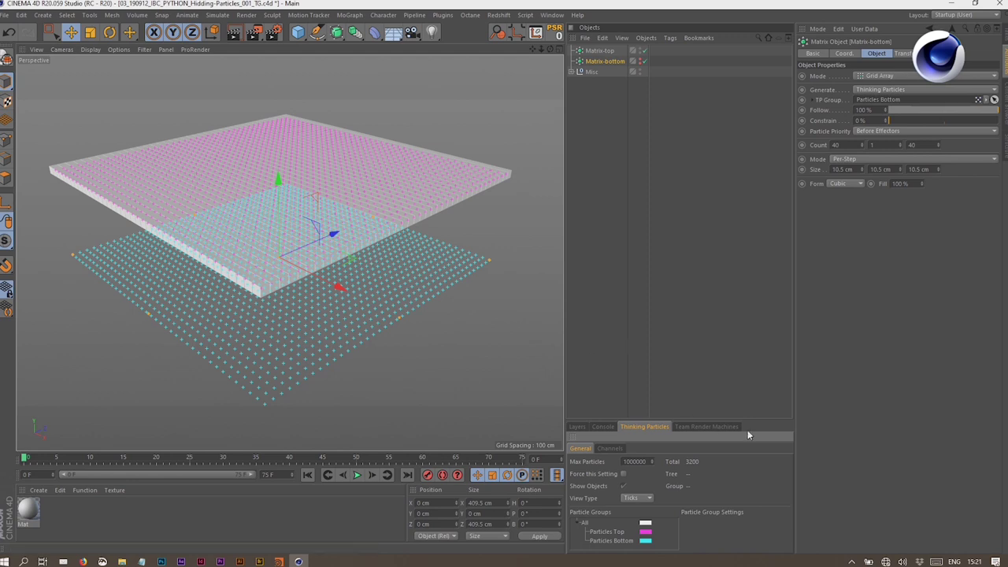
pyautogui.moveTo(760, 420); pyautogui.dragTo(755, 377)
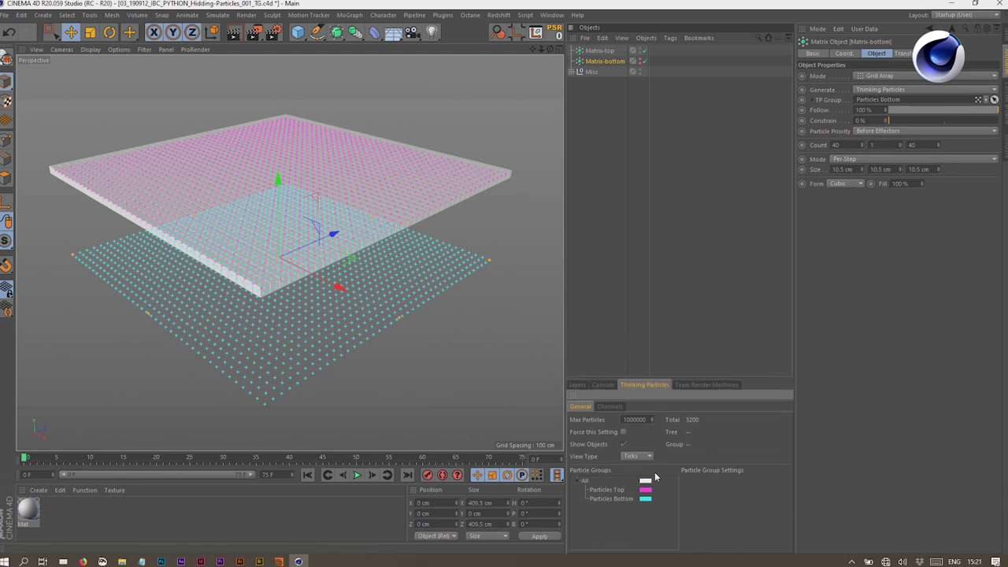
pyautogui.click(610, 499)
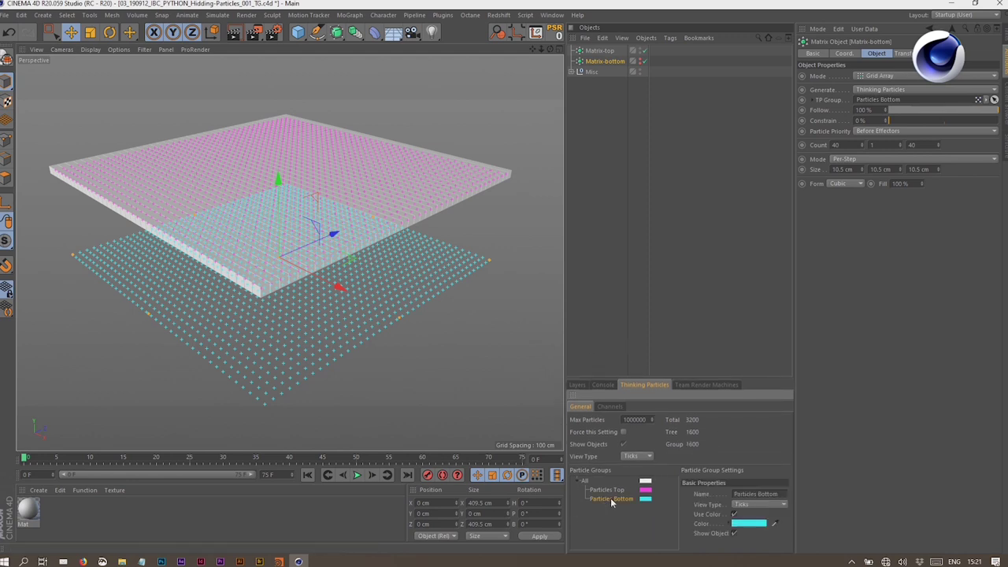
pyautogui.click(754, 504)
pyautogui.click(760, 431)
# Set Particles Bottom's view type to Ticks and move the Python tag onto Matrix-bottom
pyautogui.click(571, 72)
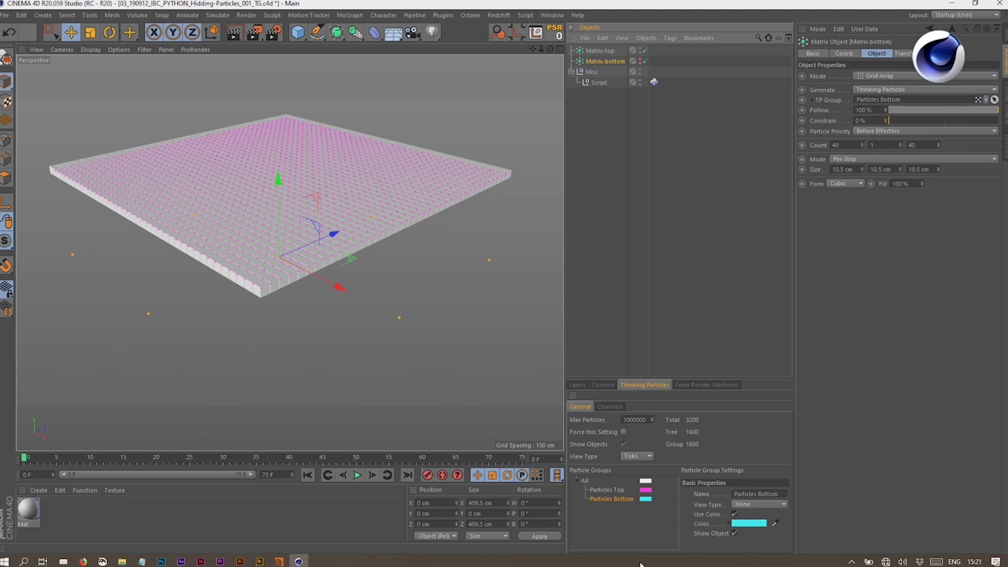
pyautogui.click(746, 505)
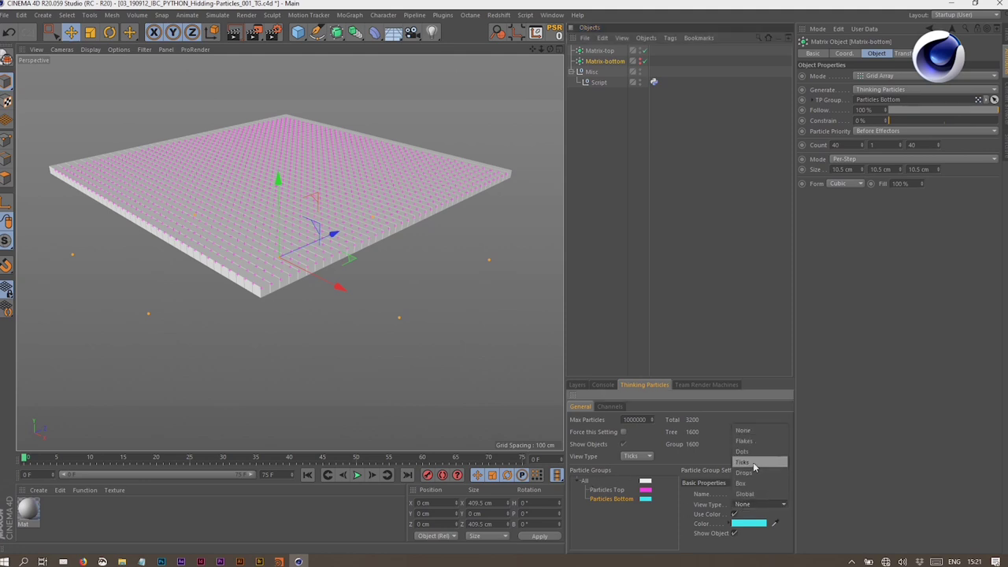
pyautogui.click(758, 463)
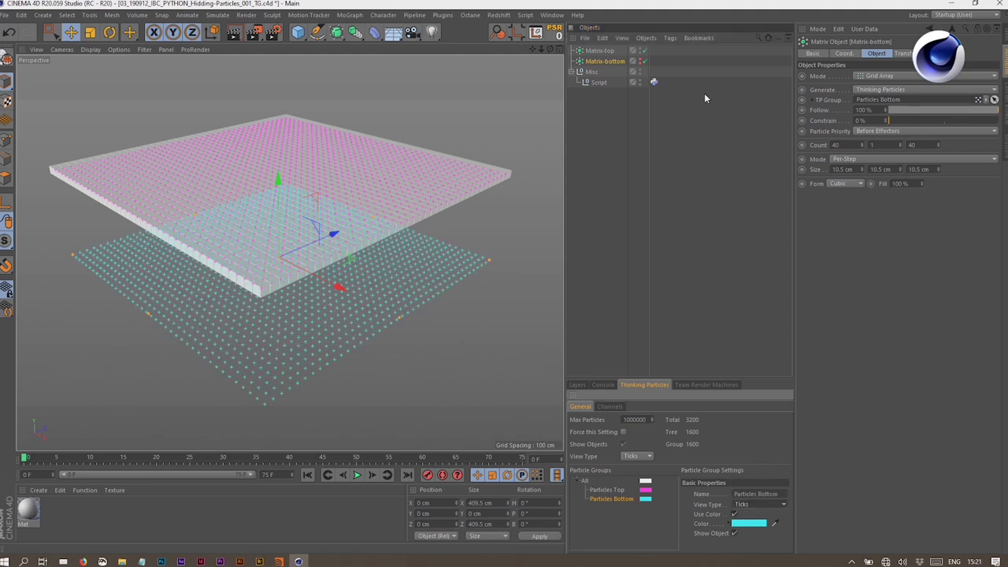
pyautogui.moveTo(658, 63); pyautogui.dragTo(657, 62)
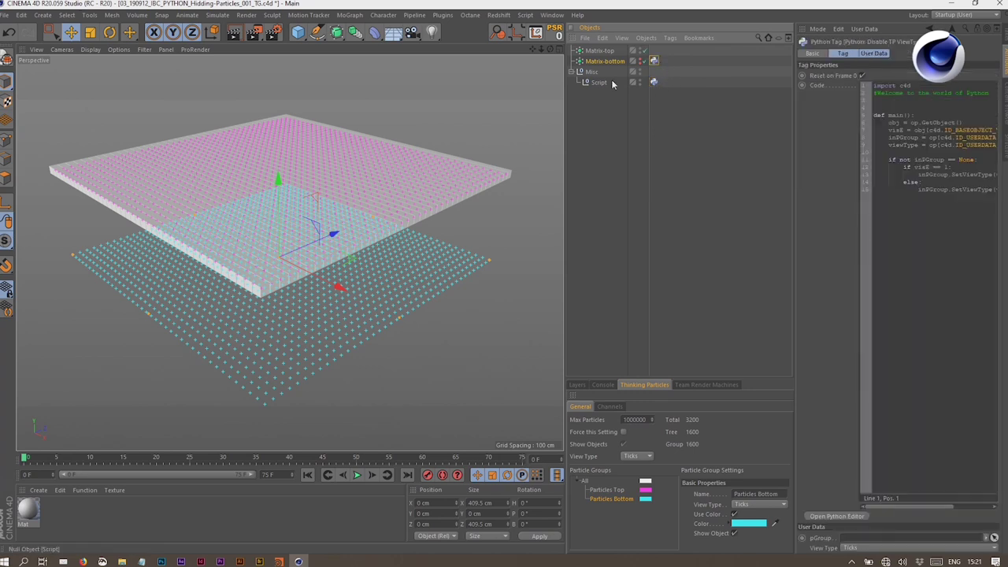
# Toggle Matrix-bottom's visibility and link Particles Bottom into the Python tag's pGroup user-data field
pyautogui.click(571, 72)
pyautogui.click(639, 62)
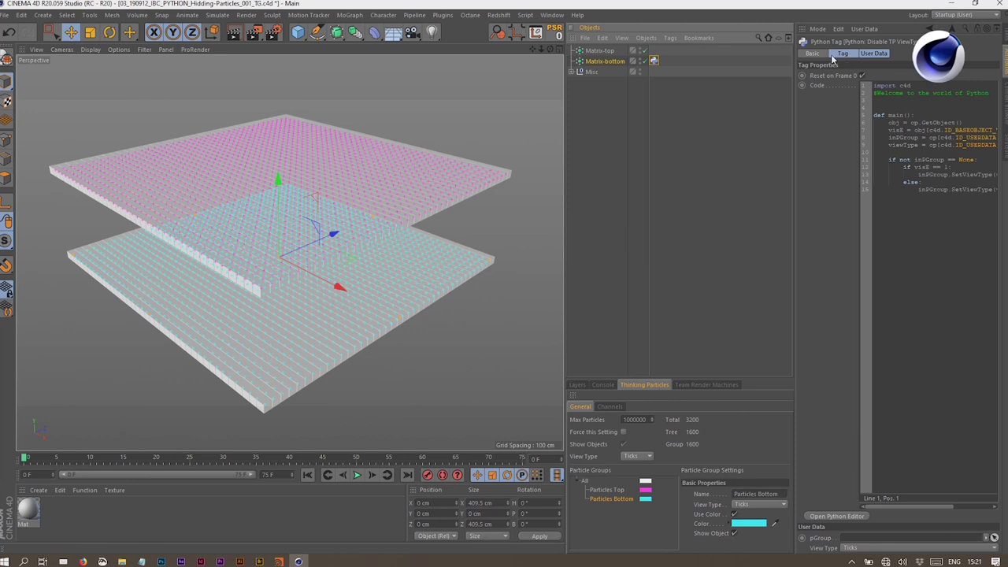
pyautogui.click(872, 54)
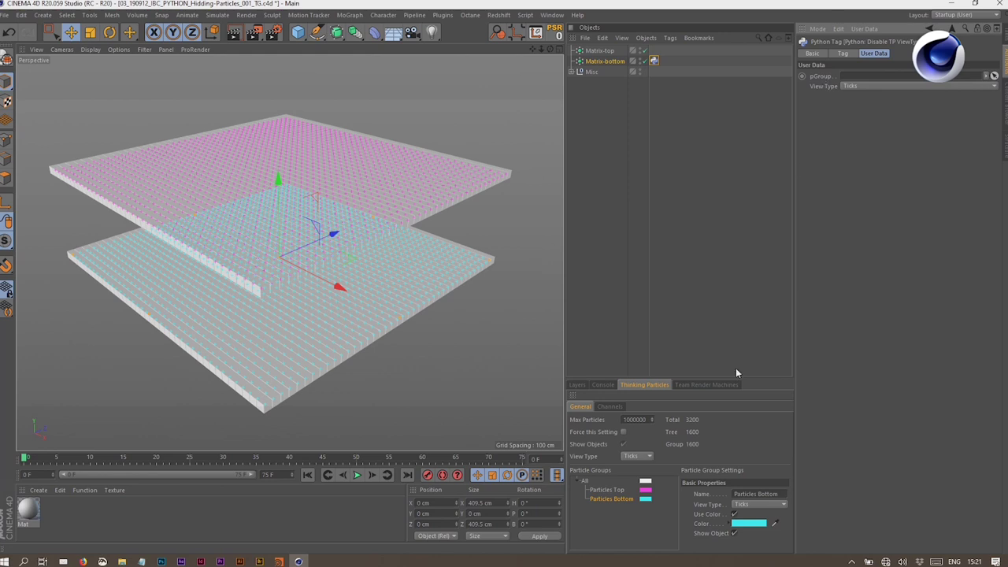
pyautogui.moveTo(613, 499); pyautogui.dragTo(876, 76)
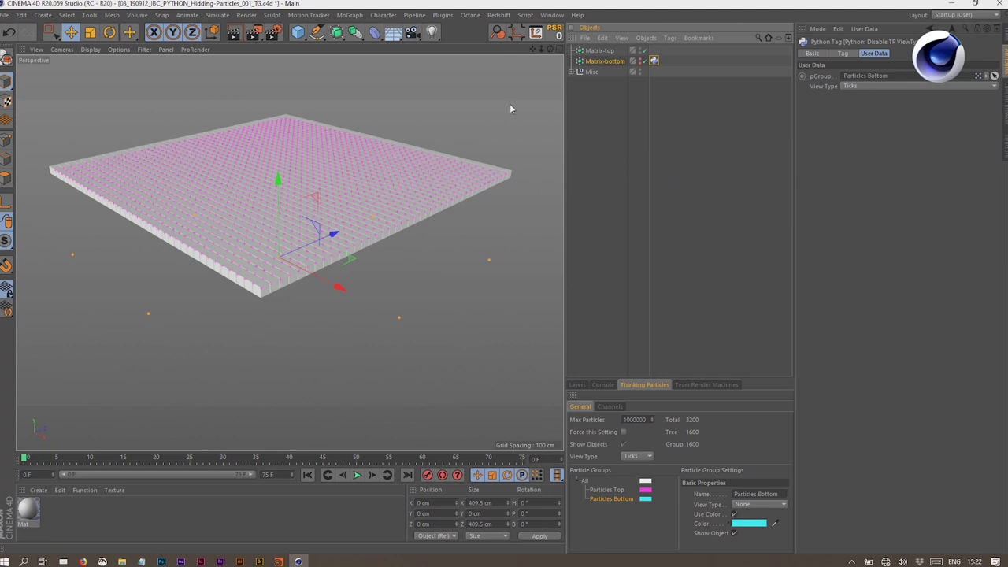
# Review the Python tag's script in the Expression Editor, then close the editor
pyautogui.click(5, 15)
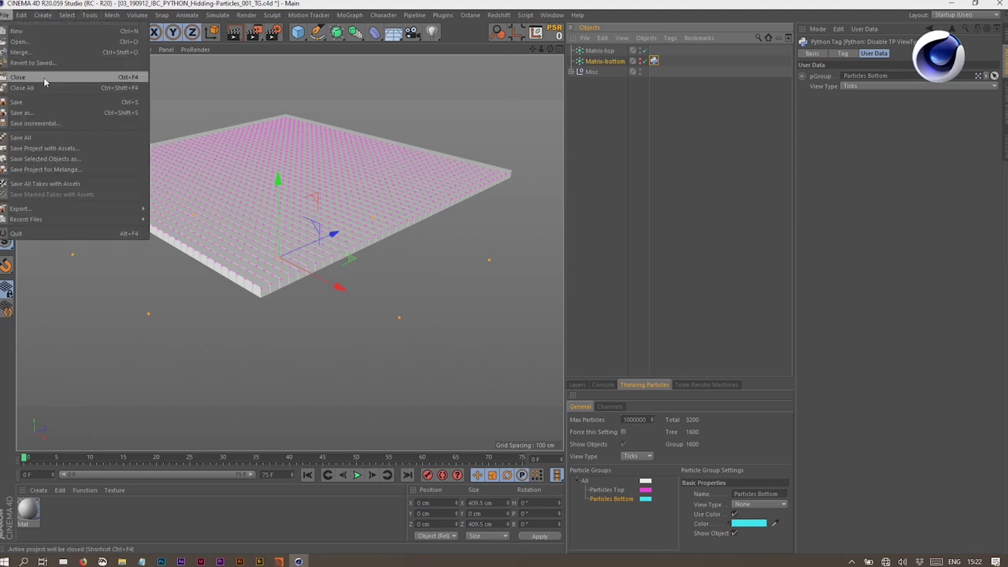
pyautogui.click(801, 137)
pyautogui.click(571, 71)
pyautogui.doubleClick(653, 82)
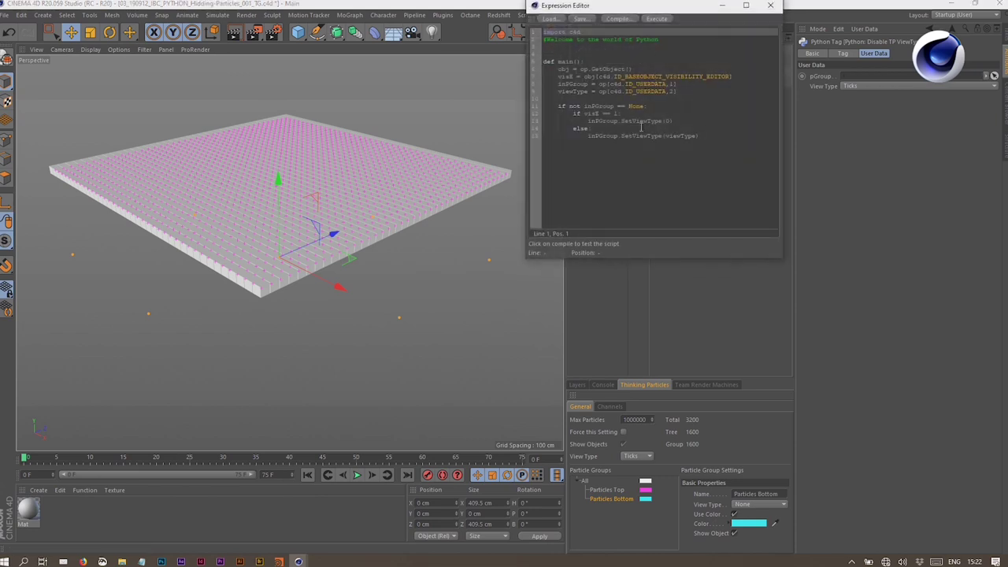
pyautogui.click(723, 135)
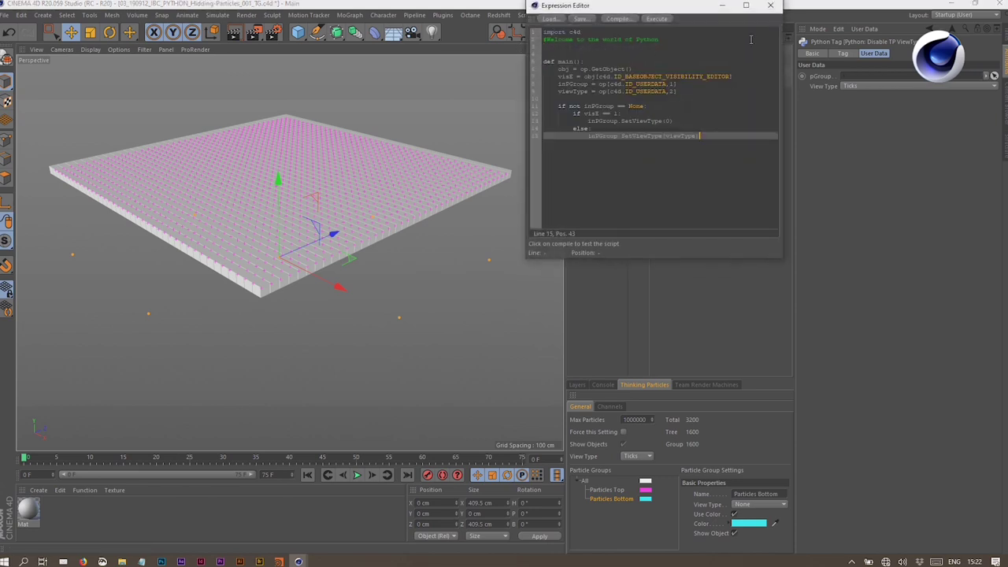
pyautogui.click(771, 7)
# Close the project without saving and load 02_190906_IBC_Simple-Spline_002_TG.c4d from 04_Simple Generate Spline
pyautogui.click(6, 15)
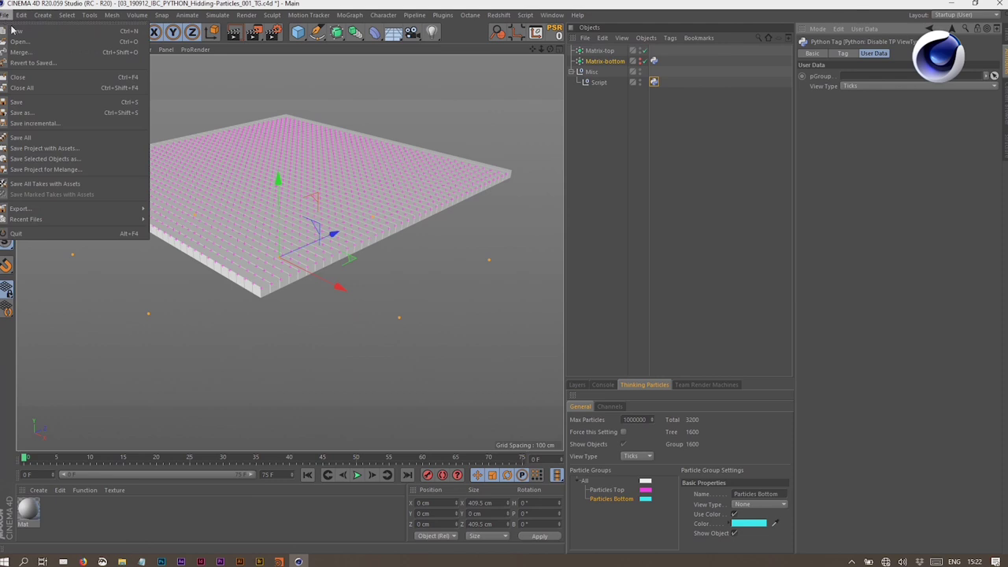
pyautogui.click(36, 77)
pyautogui.click(533, 322)
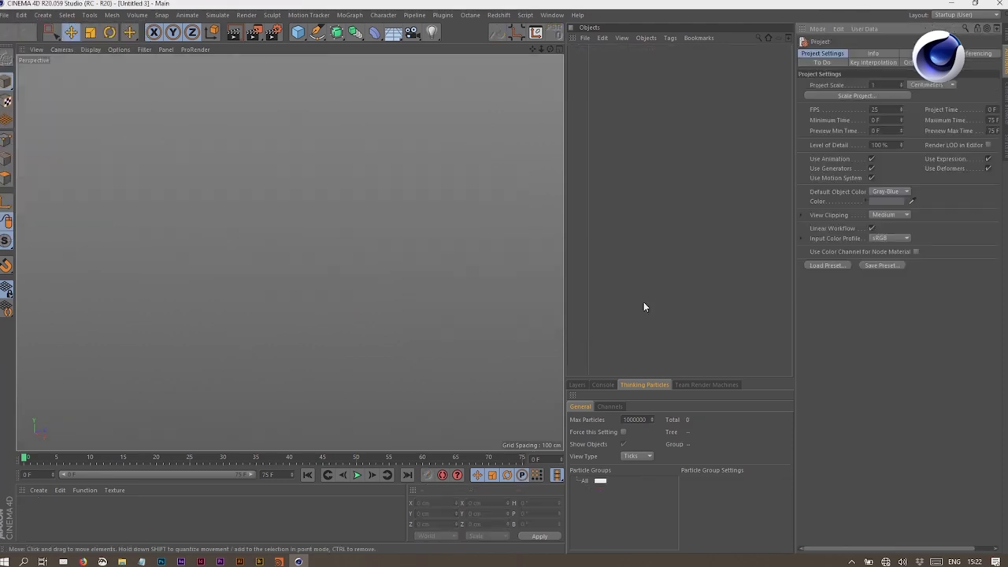
pyautogui.scroll(-1, 378, 378)
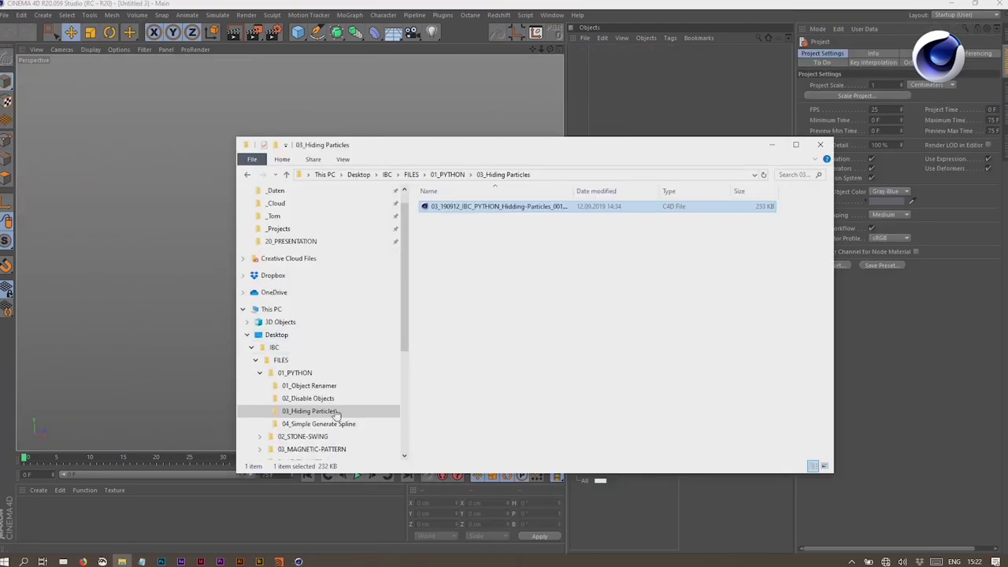
pyautogui.click(330, 426)
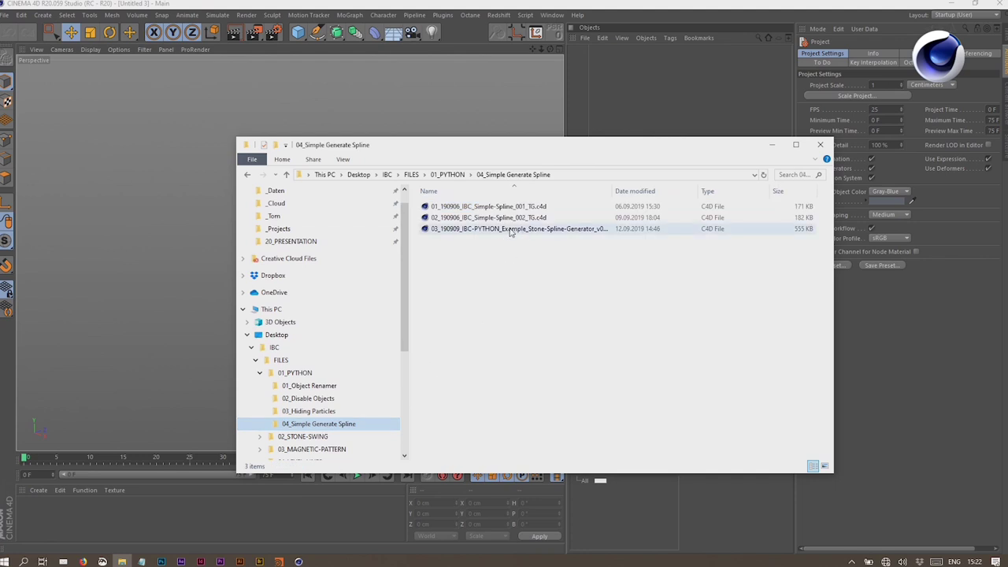
pyautogui.moveTo(511, 222); pyautogui.dragTo(172, 223)
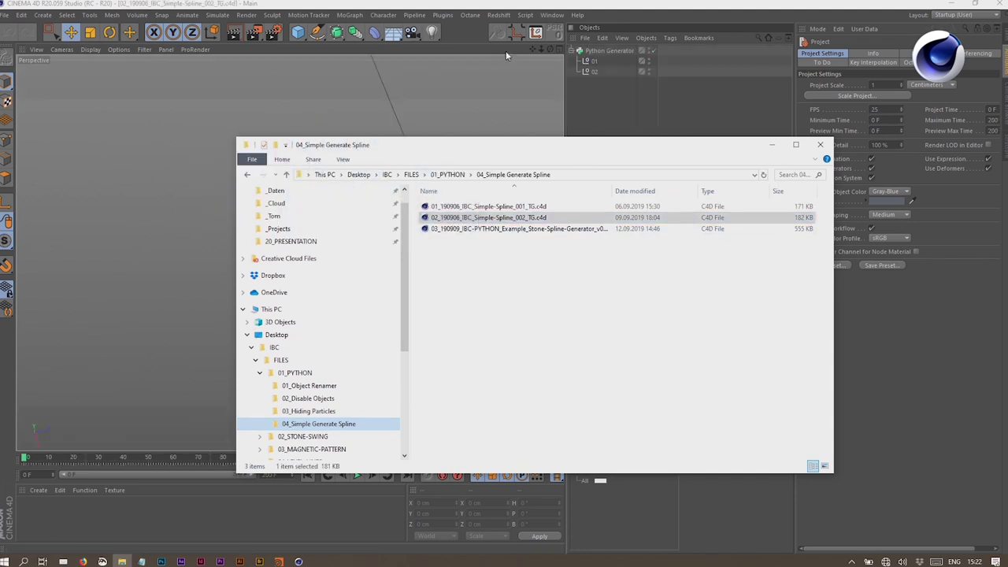
pyautogui.click(468, 9)
# Frame the spline and inspect the Python Generator's code and its nulls 01 and 02
pyautogui.press('h')
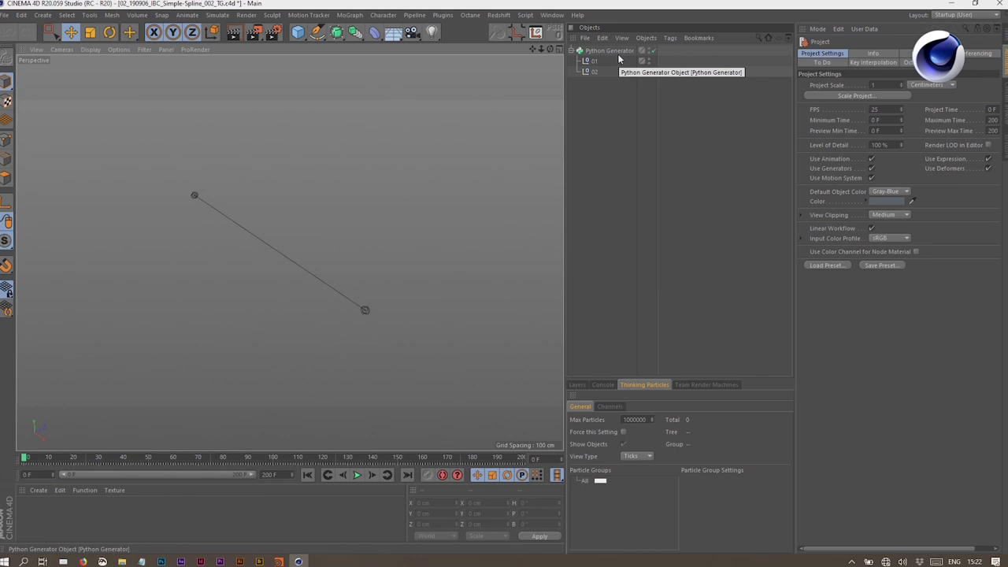
pyautogui.click(355, 31)
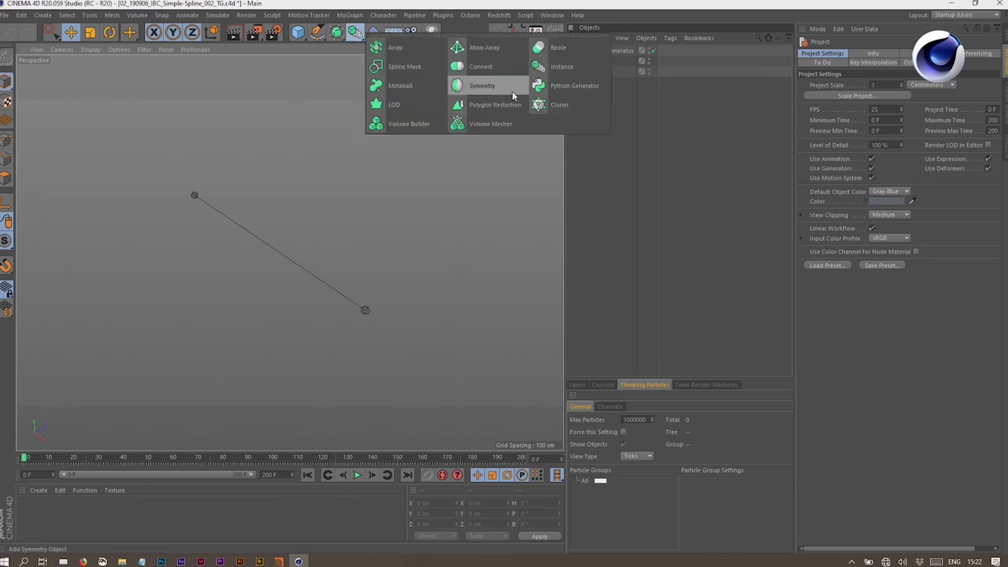
pyautogui.click(569, 86)
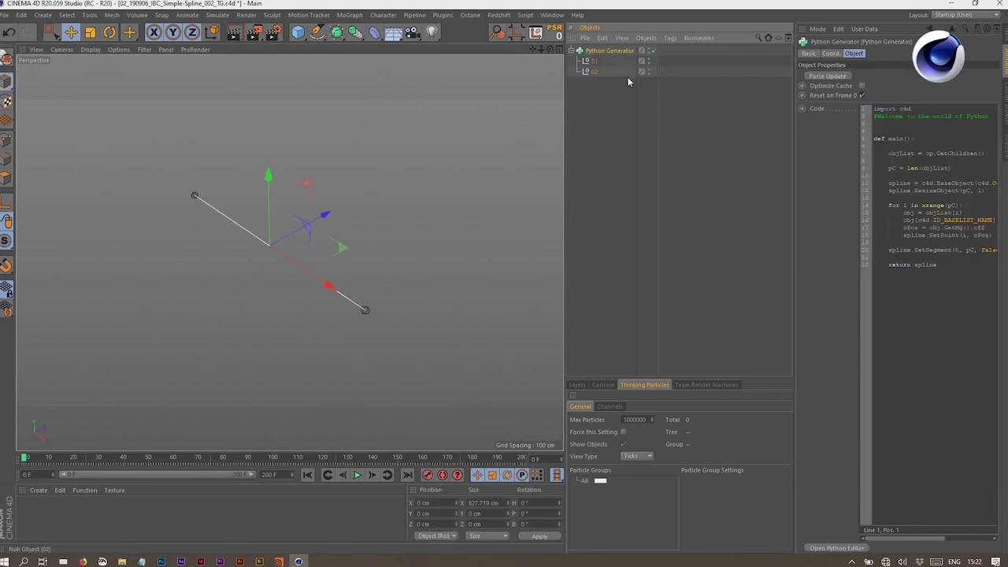
pyautogui.click(631, 117)
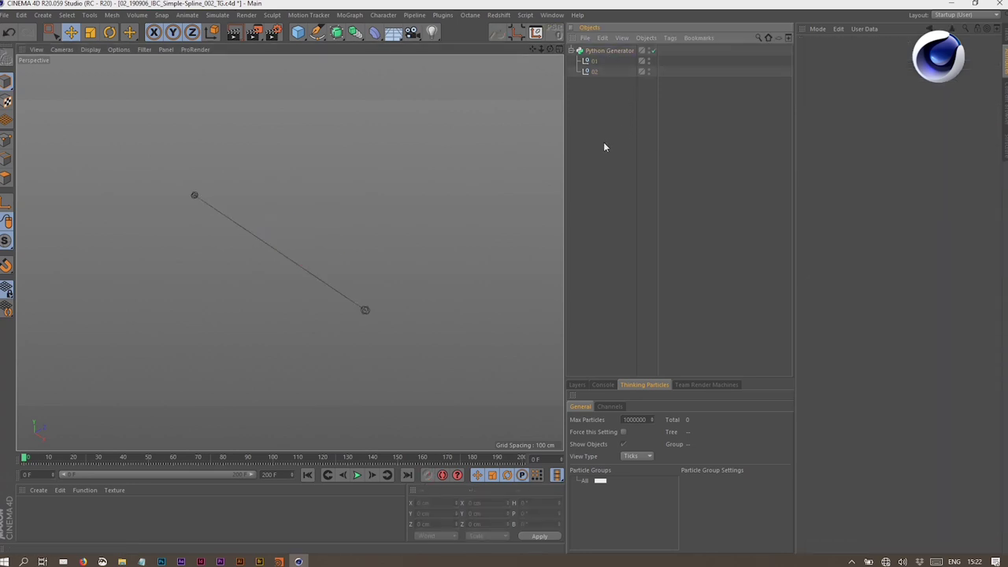
pyautogui.click(366, 310)
pyautogui.click(596, 62)
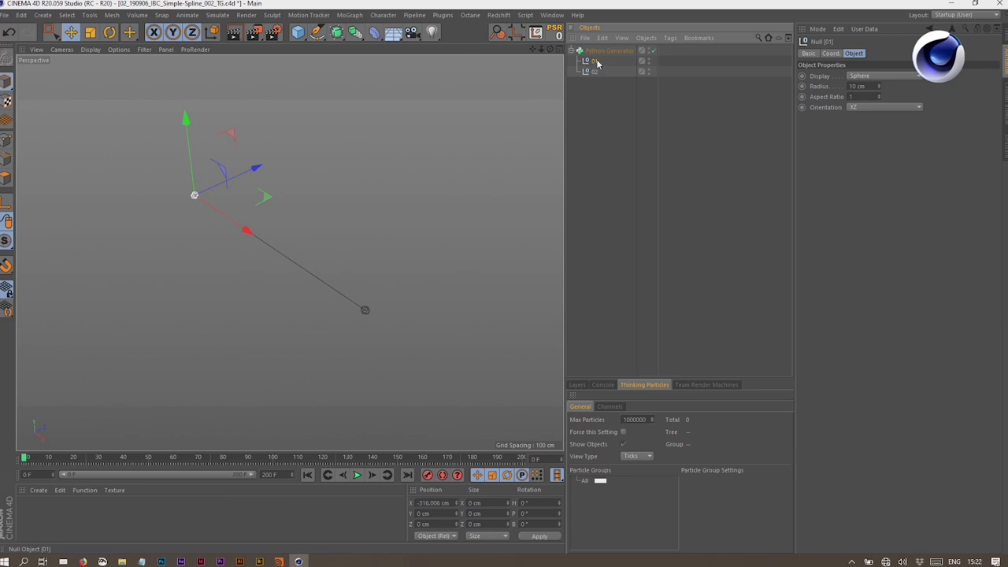
pyautogui.click(594, 72)
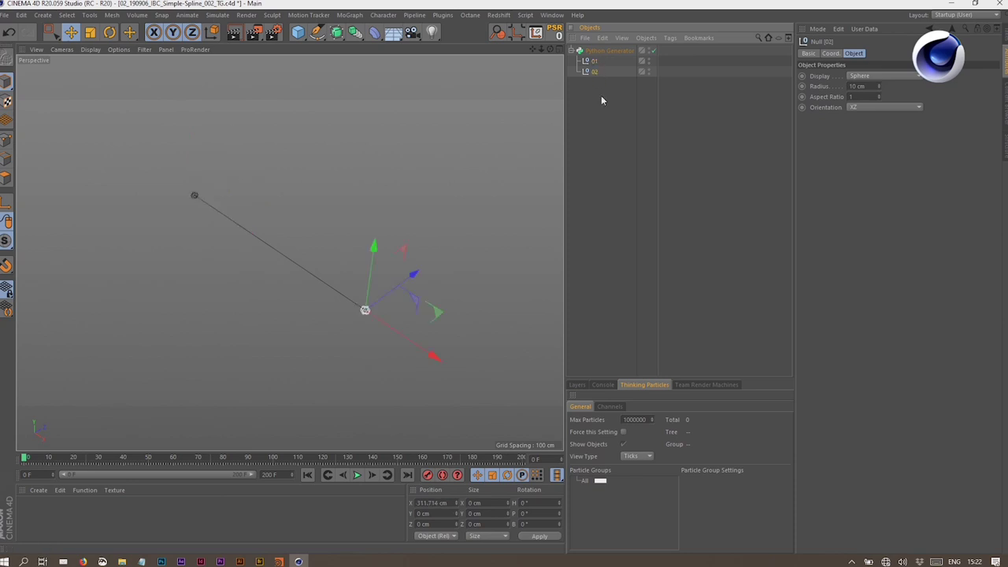
pyautogui.click(608, 51)
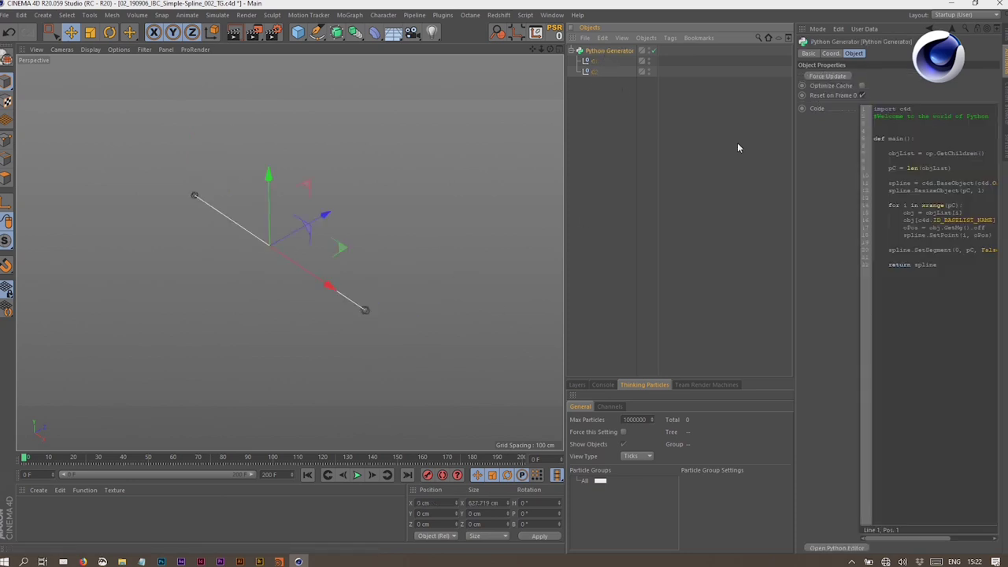
pyautogui.click(594, 60)
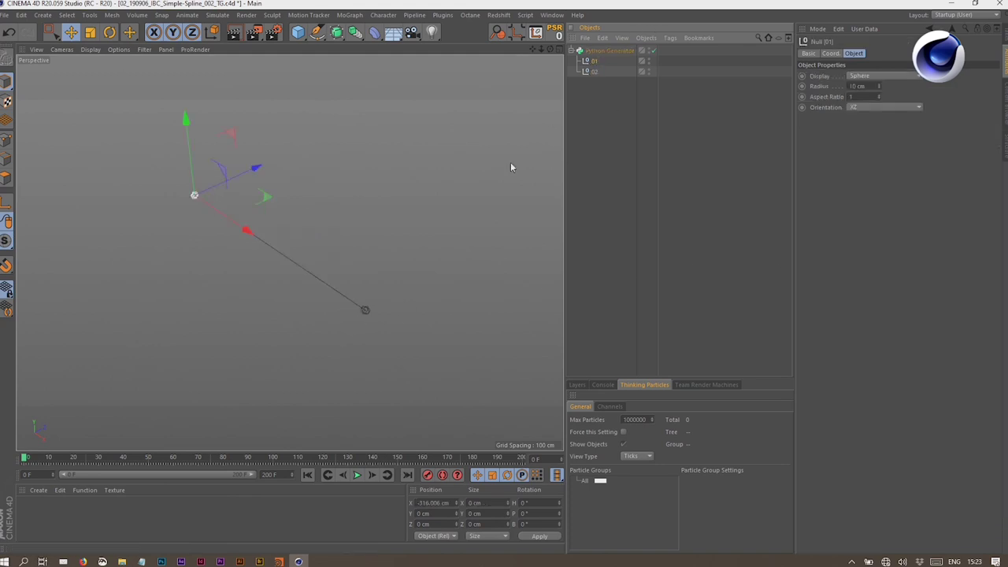
# Move null 01, duplicate null 02 into nulls 03 and 04, and reposition them to bend the spline
pyautogui.moveTo(272, 141); pyautogui.dragTo(265, 167)
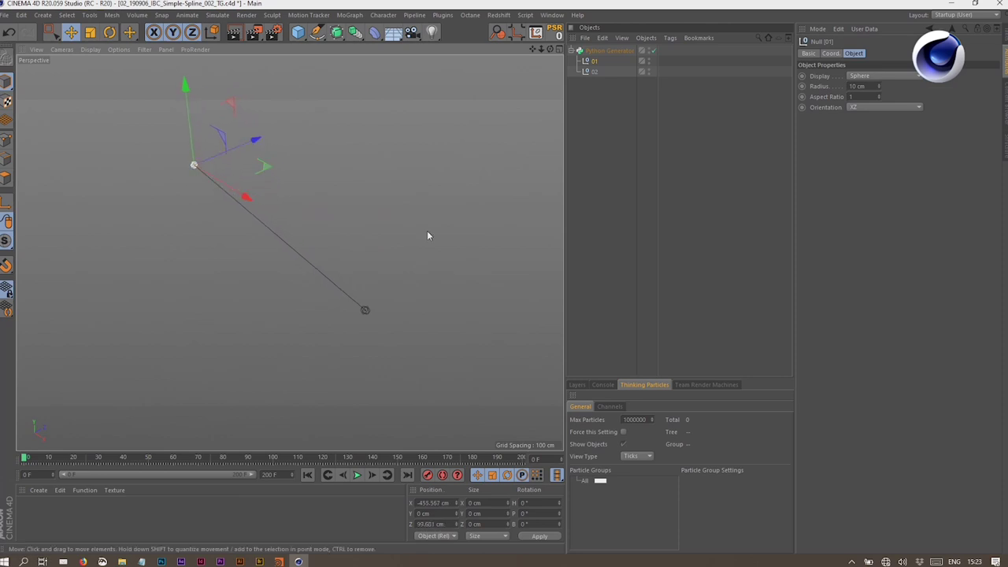
pyautogui.click(594, 72)
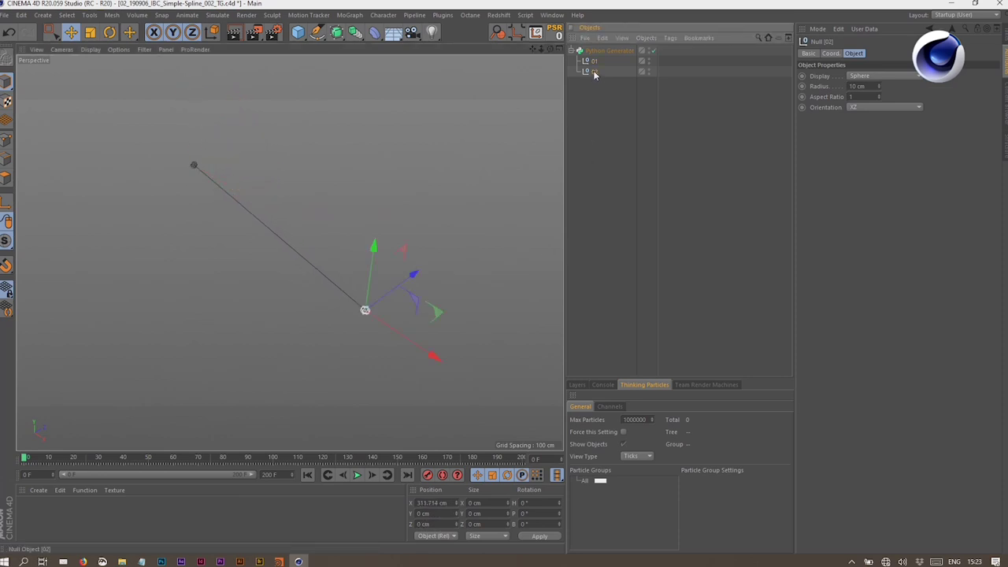
pyautogui.keyDown('ctrl'); pyautogui.moveTo(593, 74); pyautogui.dragTo(598, 84); pyautogui.keyUp('ctrl')
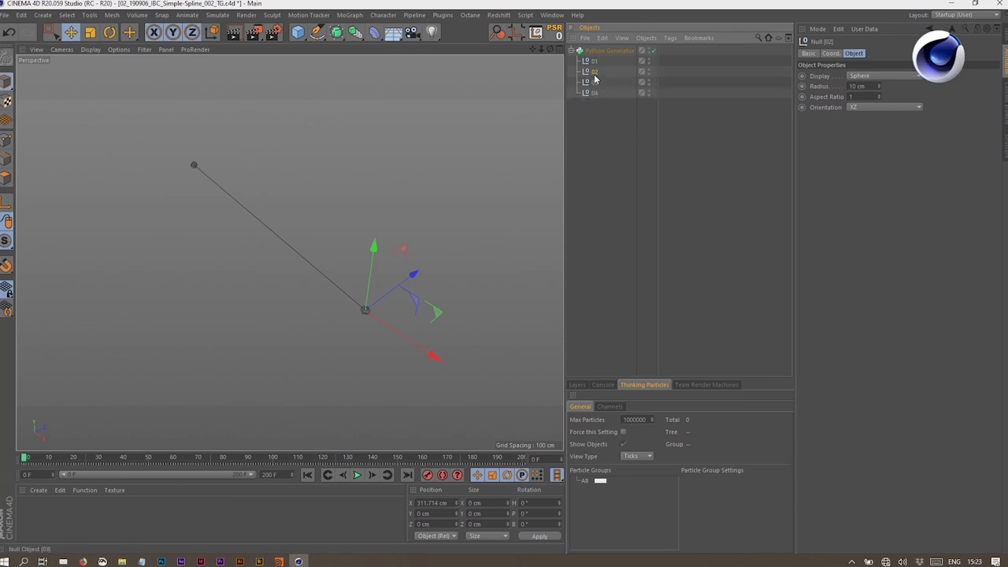
pyautogui.moveTo(434, 311); pyautogui.dragTo(219, 236)
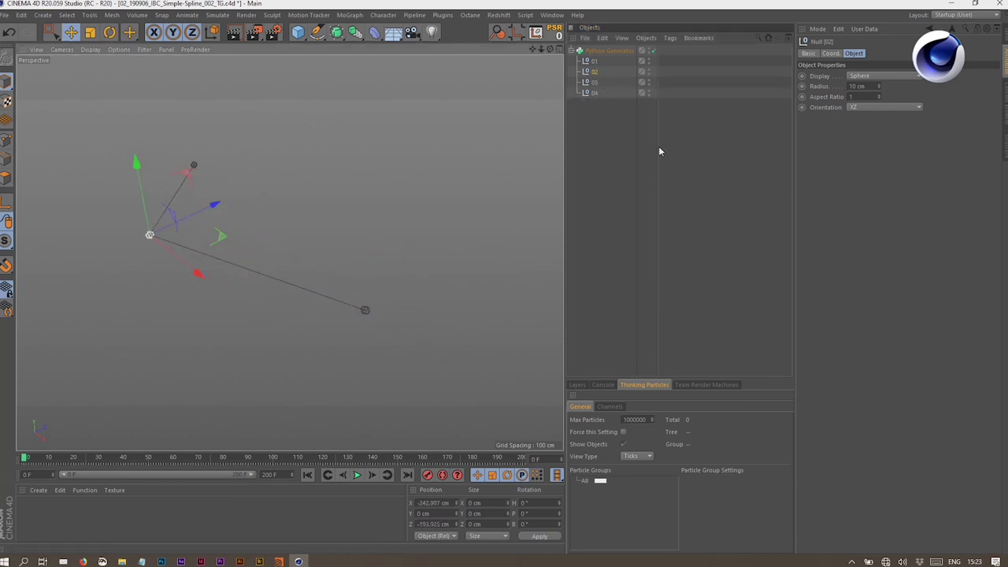
pyautogui.click(590, 83)
pyautogui.moveTo(435, 316); pyautogui.dragTo(450, 160)
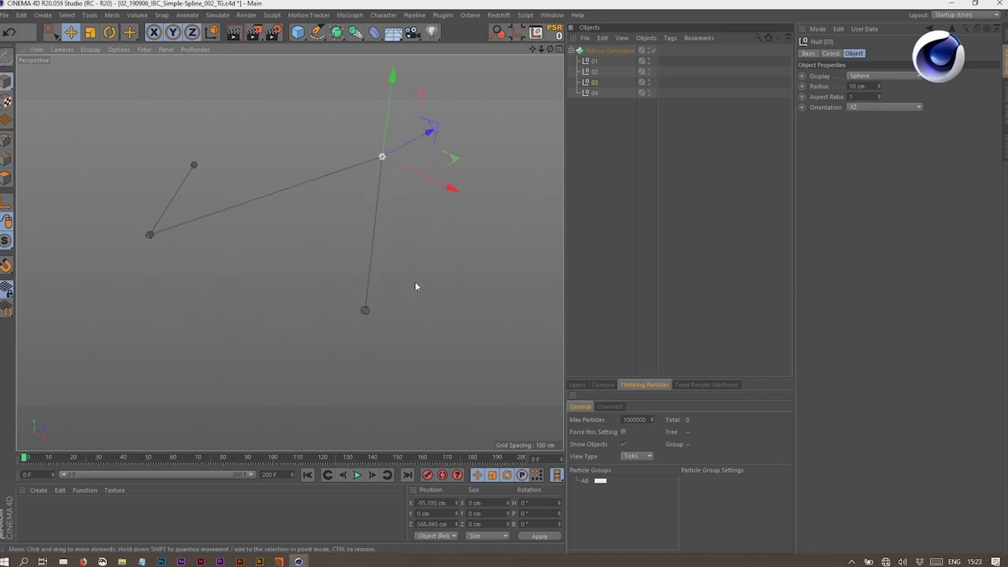
pyautogui.click(5, 15)
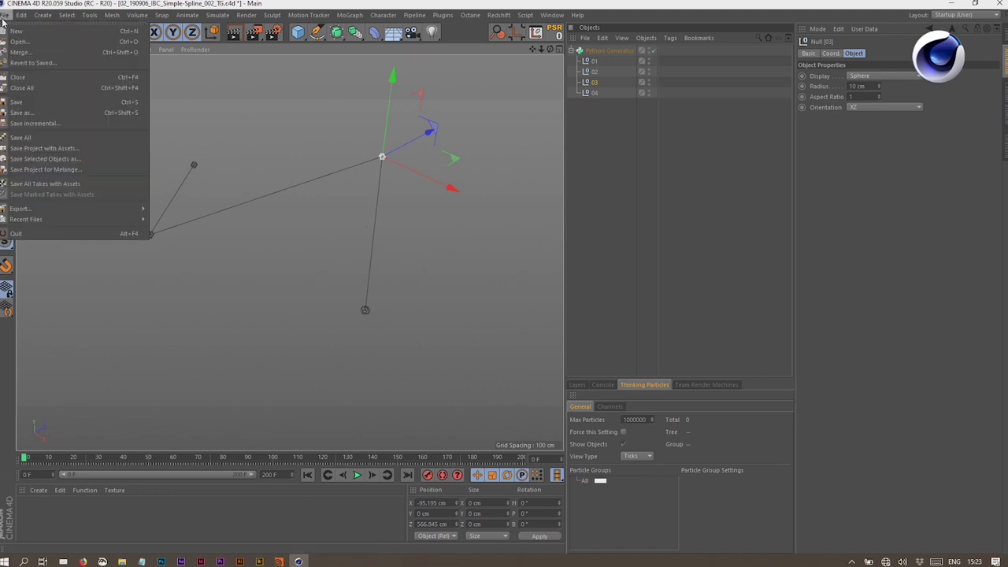
# Discard the spline scene, then show the SCENE FILES and STONE-SWING slides before returning
pyautogui.click(13, 76)
pyautogui.click(530, 321)
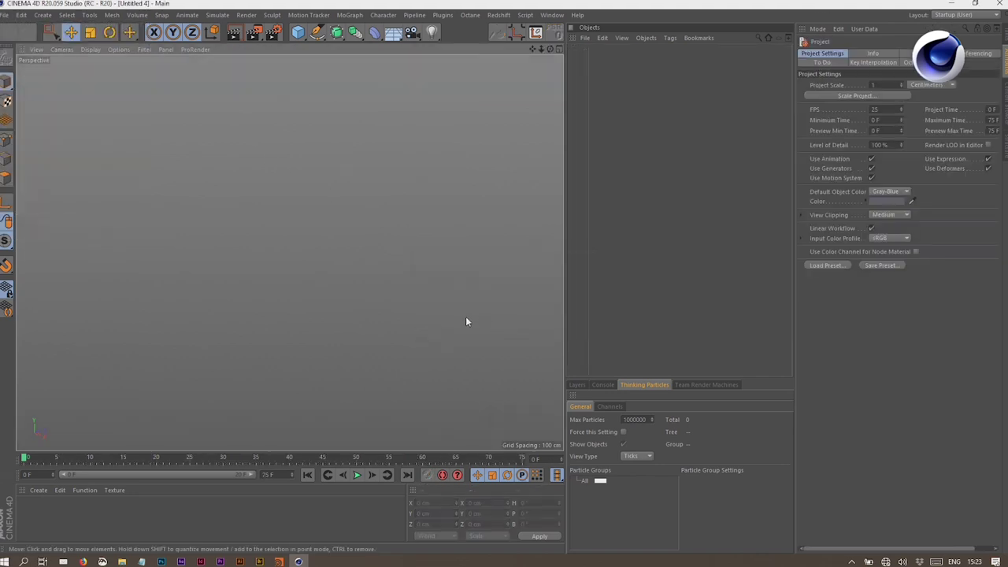
pyautogui.press('ctrl+super+Left')
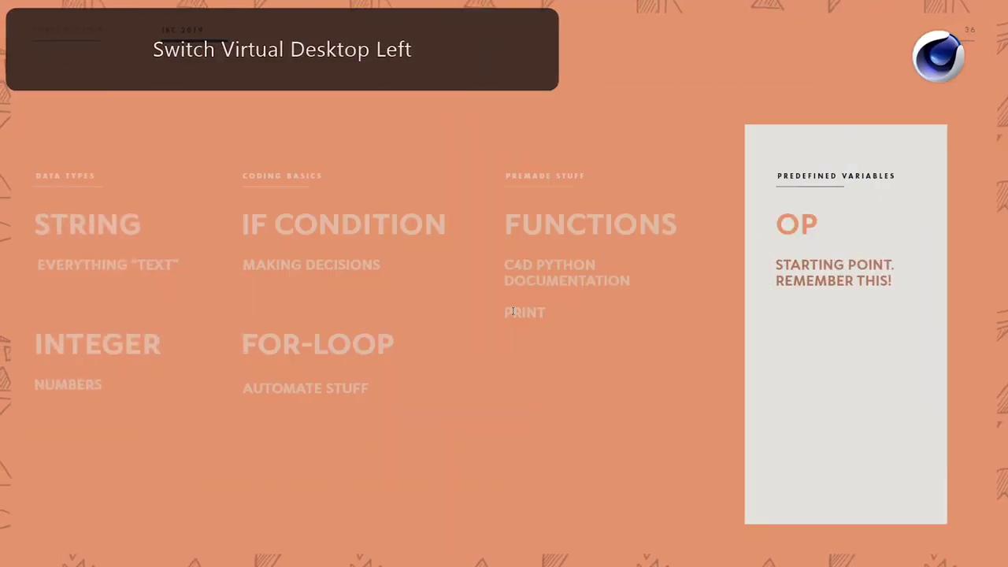
pyautogui.click(489, 373)
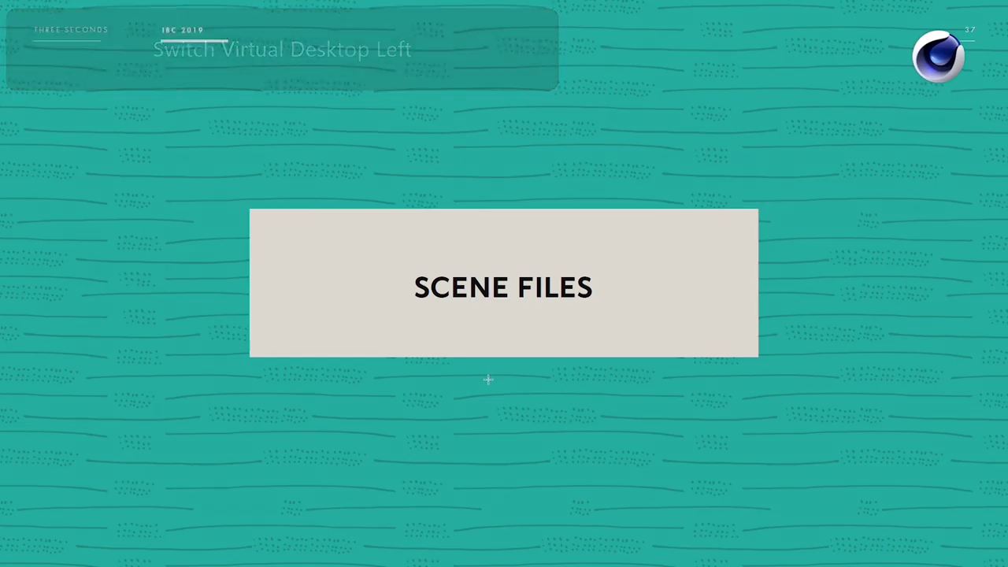
pyautogui.click(488, 380)
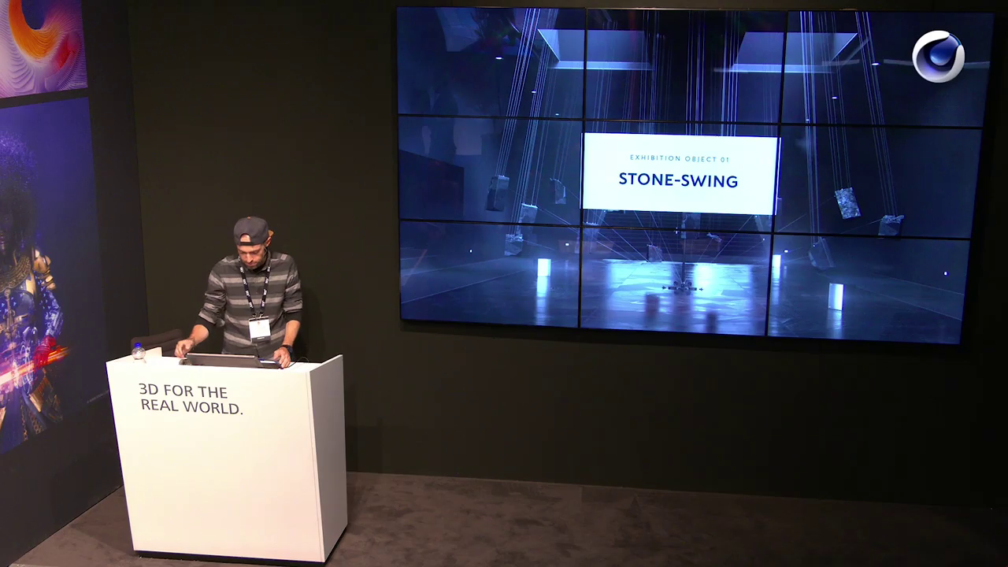
pyautogui.press('ctrl+super+Right')
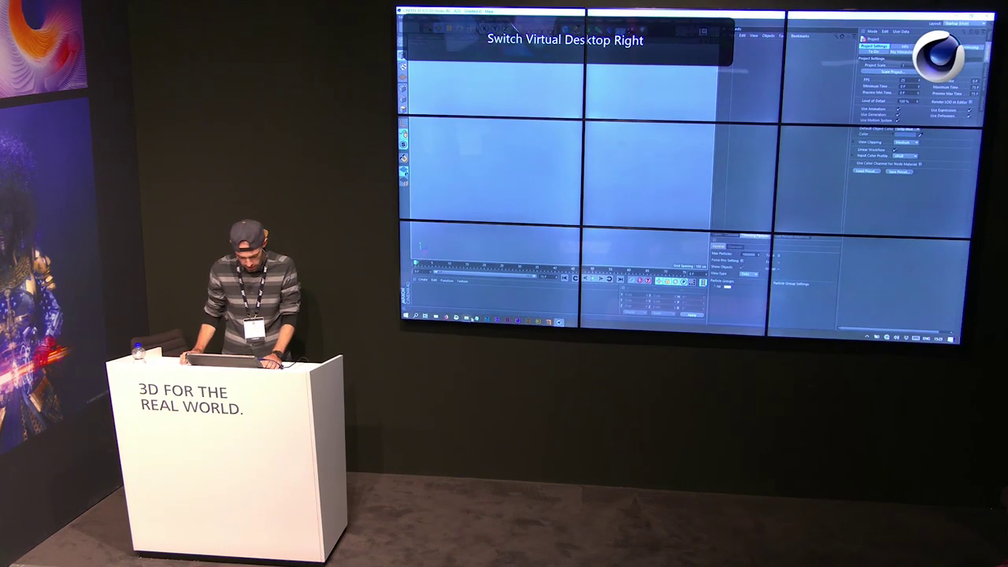
# Open the Stone-Spline-Generator example scene and select the stone and its Spring 01 objects
pyautogui.click(466, 317)
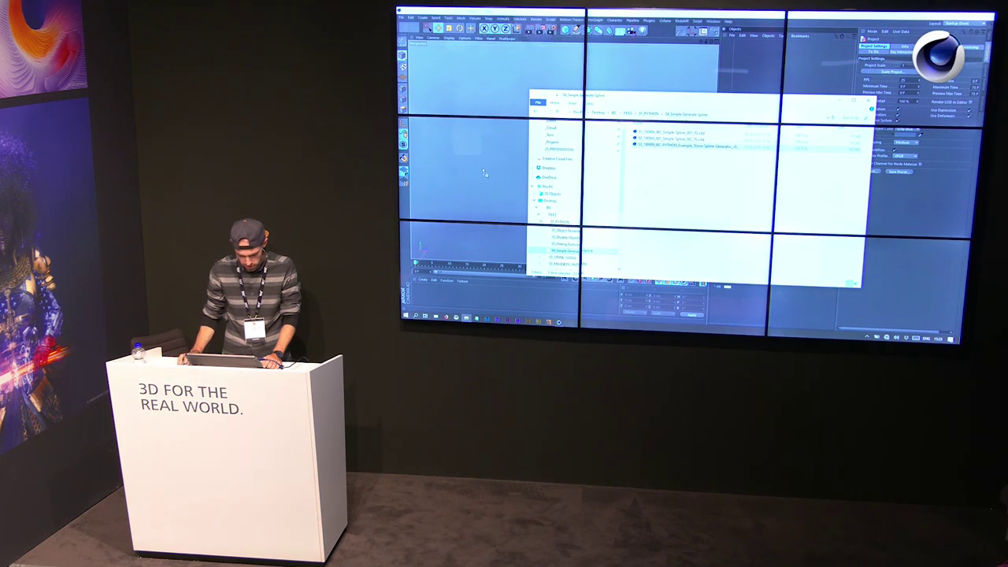
pyautogui.doubleClick(685, 146)
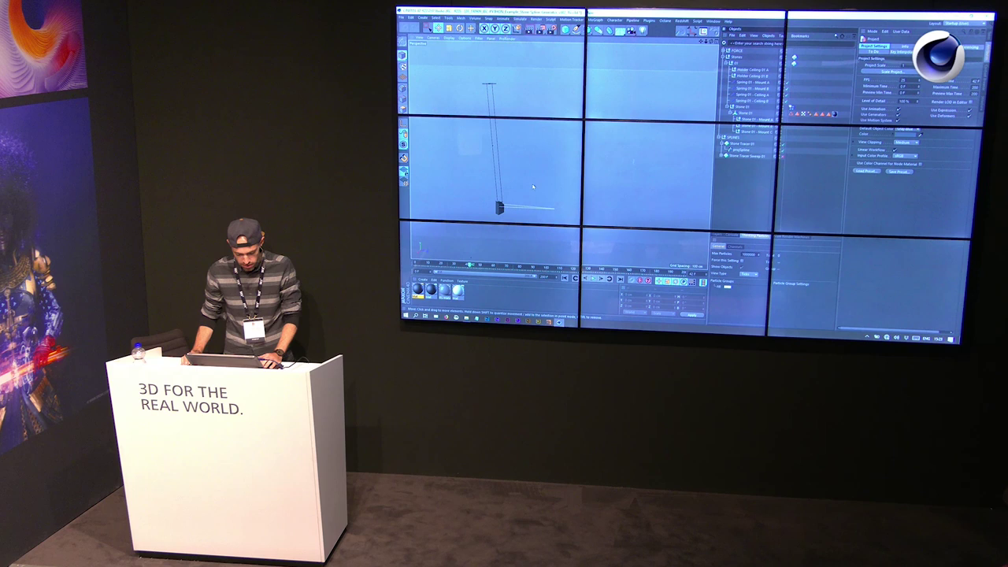
pyautogui.click(504, 195)
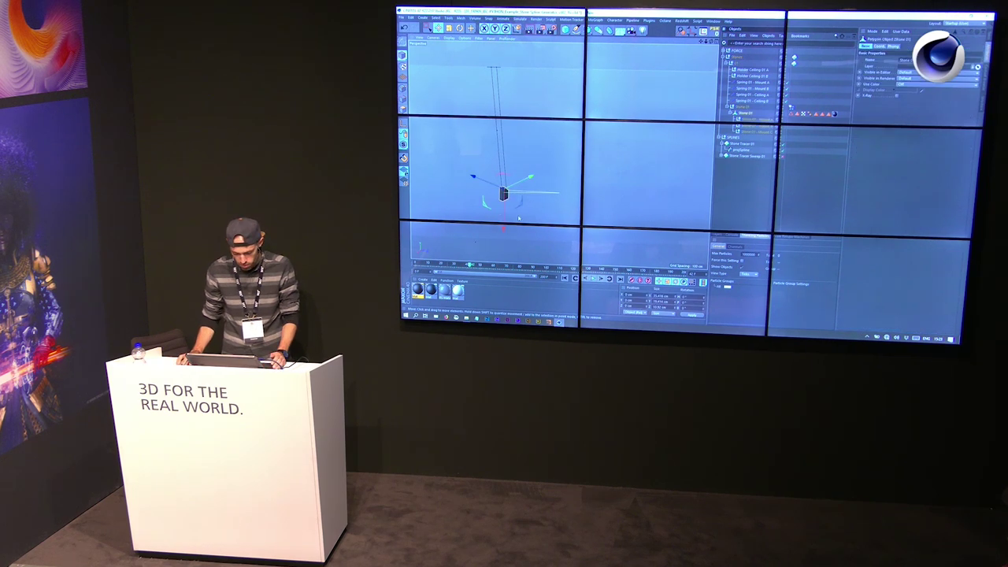
pyautogui.click(758, 101)
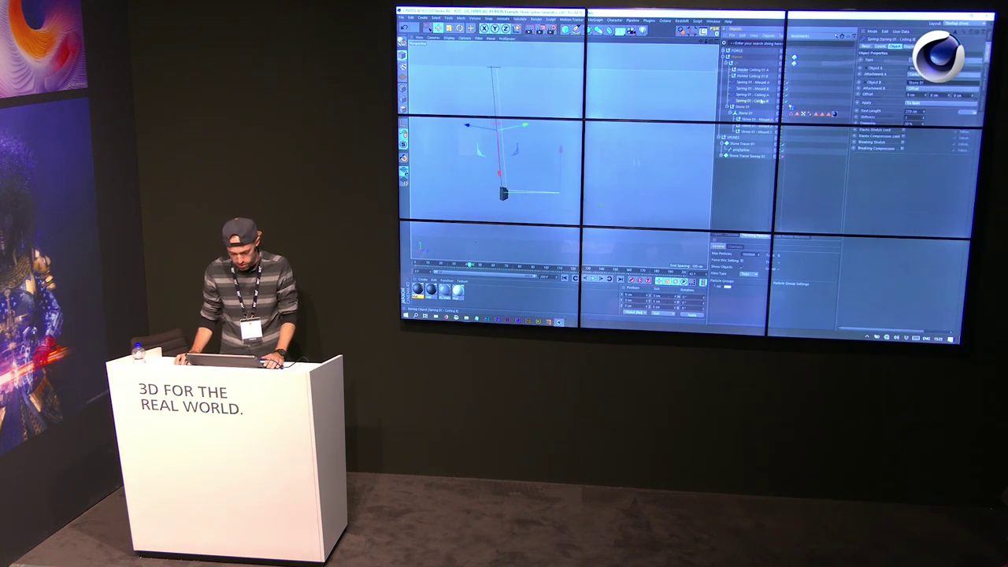
pyautogui.keyDown('shift'); pyautogui.click(755, 83); pyautogui.keyUp('shift')
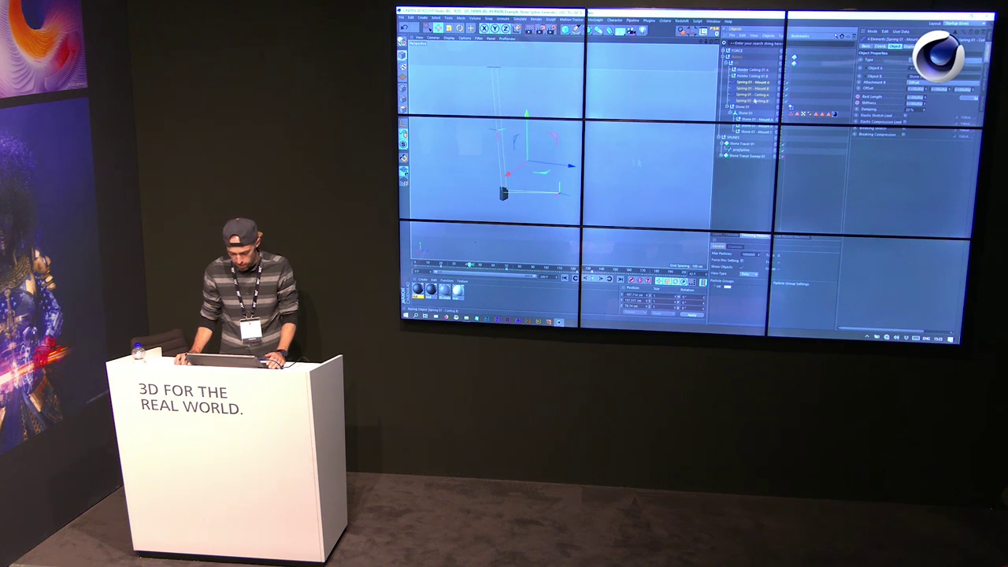
pyautogui.click(759, 95)
pyautogui.click(755, 88)
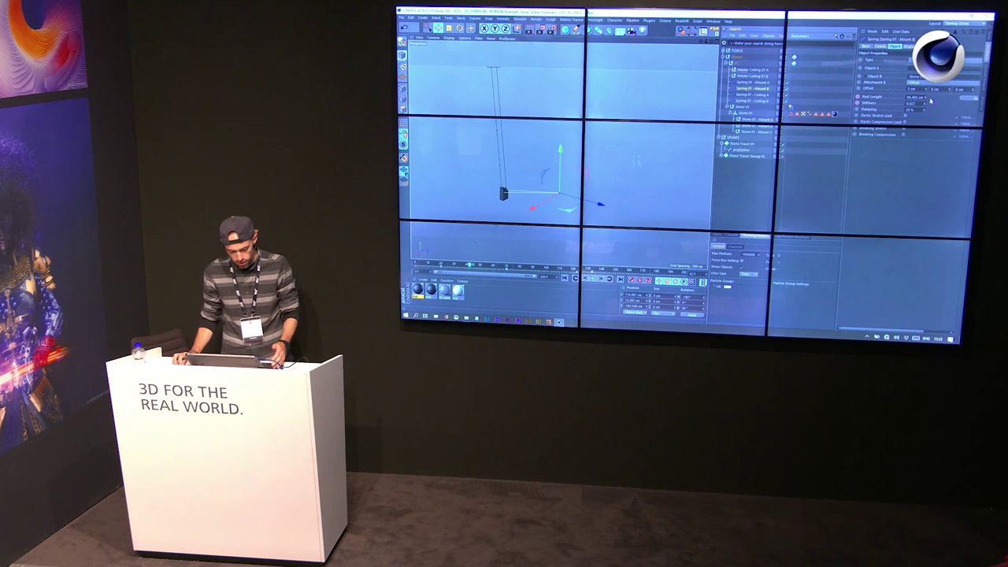
# Rewind to the start frame and play the hanging-stone simulation
pyautogui.click(565, 279)
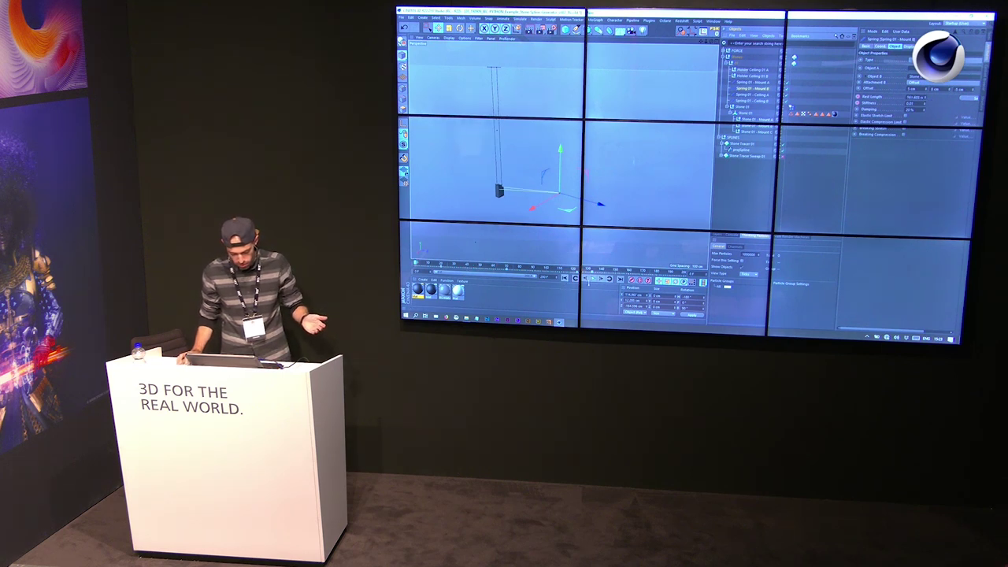
pyautogui.click(696, 249)
pyautogui.press('F8')
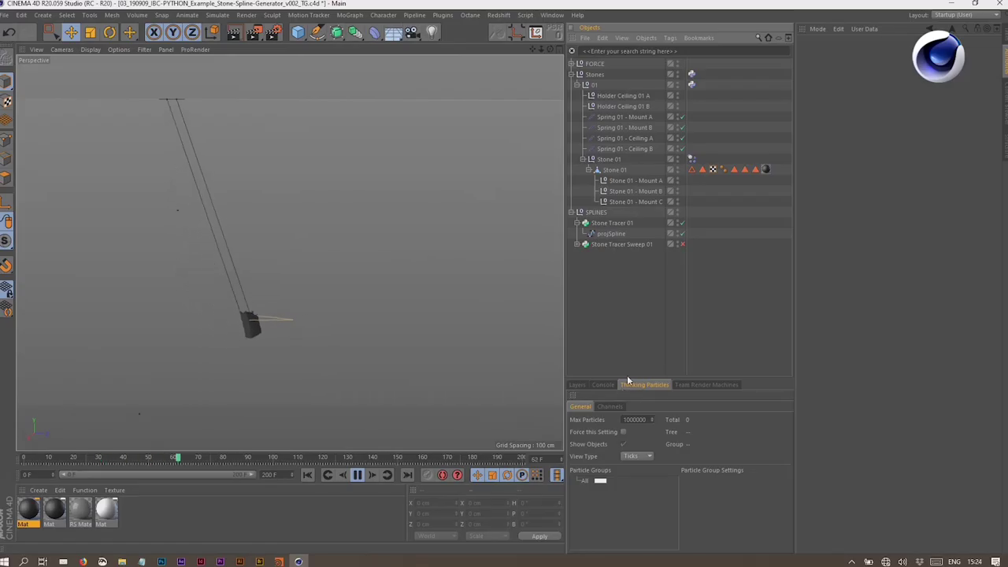
# Stop playback at frame 0 and highlight lines 5–15 of the Stones Python tag code
pyautogui.press('F8')
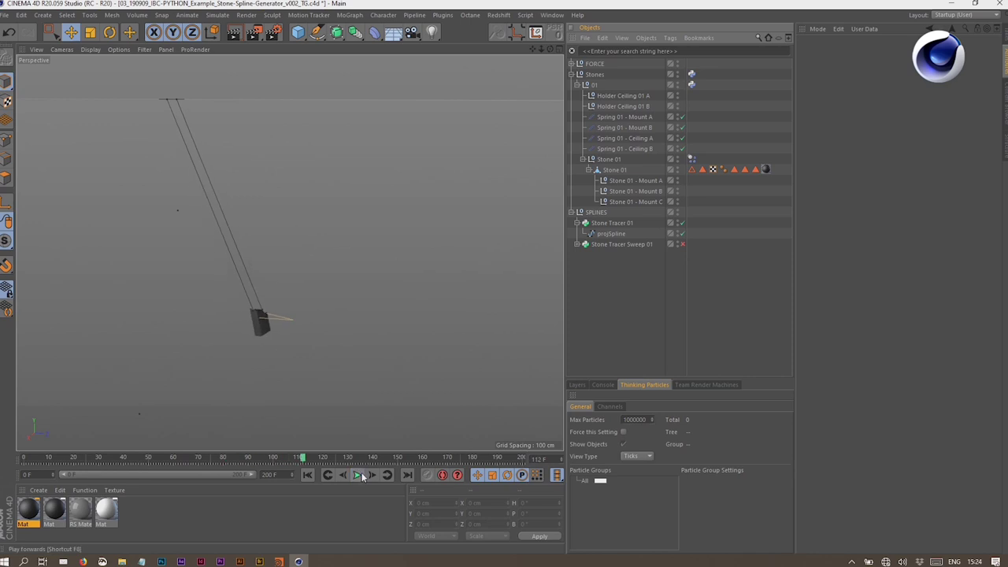
pyautogui.hotkey('shift', 'f')
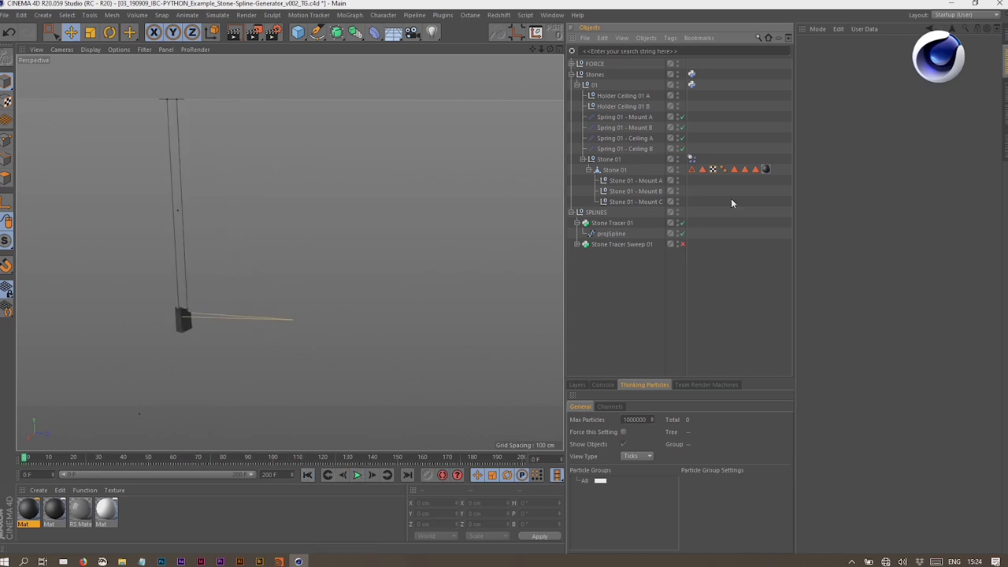
pyautogui.click(692, 75)
pyautogui.moveTo(920, 204); pyautogui.dragTo(851, 111)
pyautogui.moveTo(920, 223); pyautogui.dragTo(828, 119)
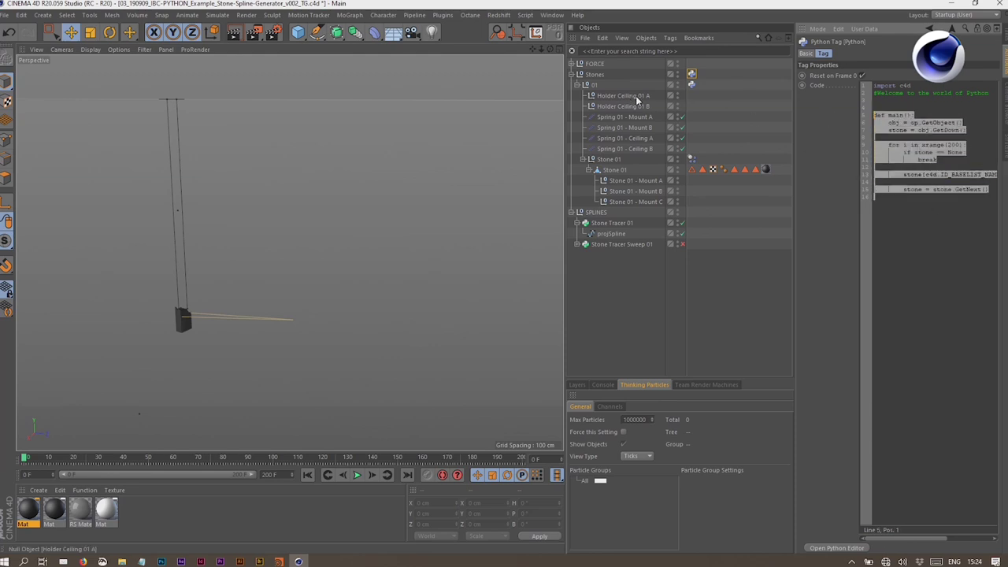
# Review lines 12–27 of group 01's Python tag code and select the 01 stone group
pyautogui.click(692, 84)
pyautogui.moveTo(875, 167); pyautogui.dragTo(928, 286)
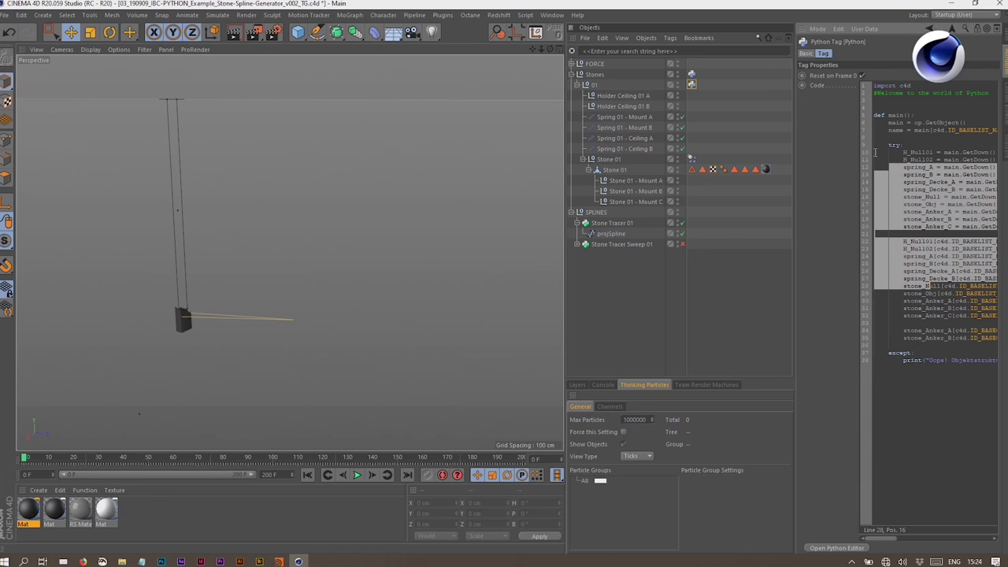
pyautogui.click(692, 85)
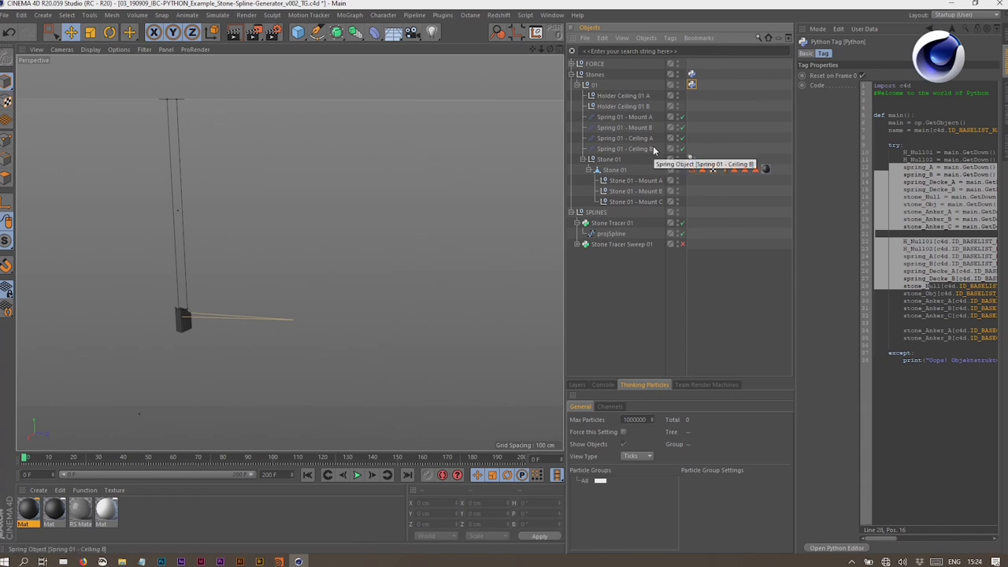
pyautogui.click(594, 86)
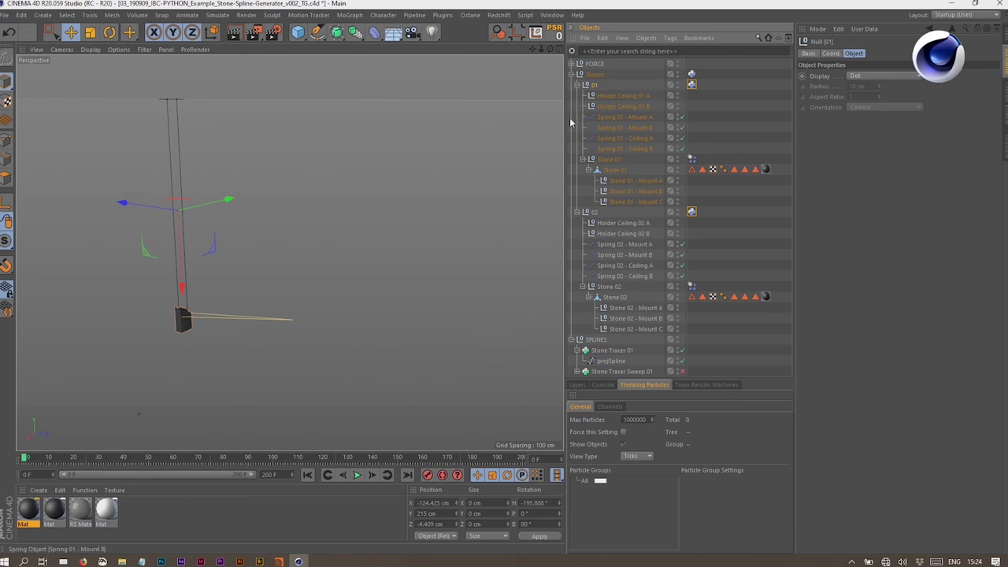
# Collapse groups 01 and 02, play and stop the swing, then view Stone Tracer 01's code
pyautogui.click(576, 212)
pyautogui.click(577, 84)
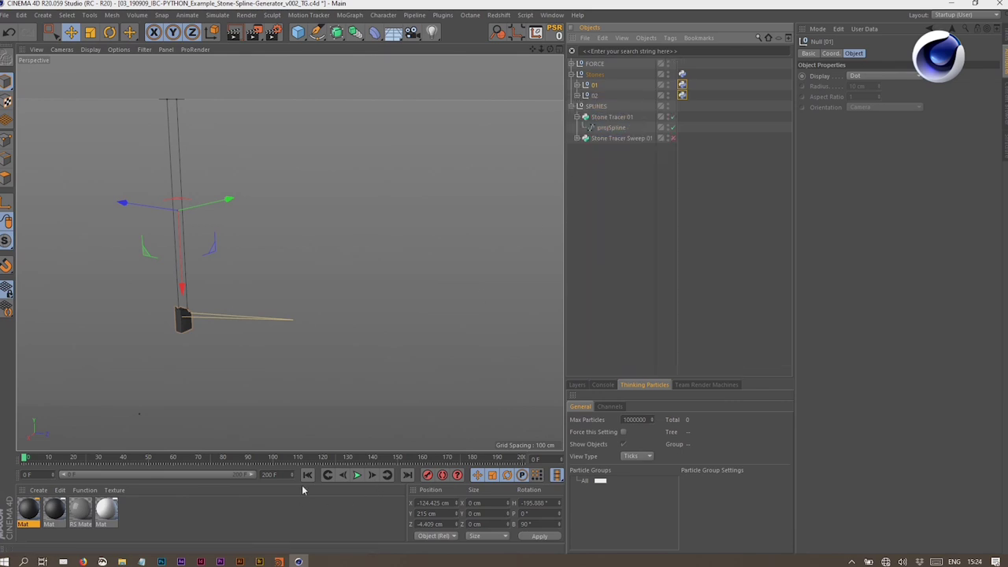
pyautogui.click(355, 477)
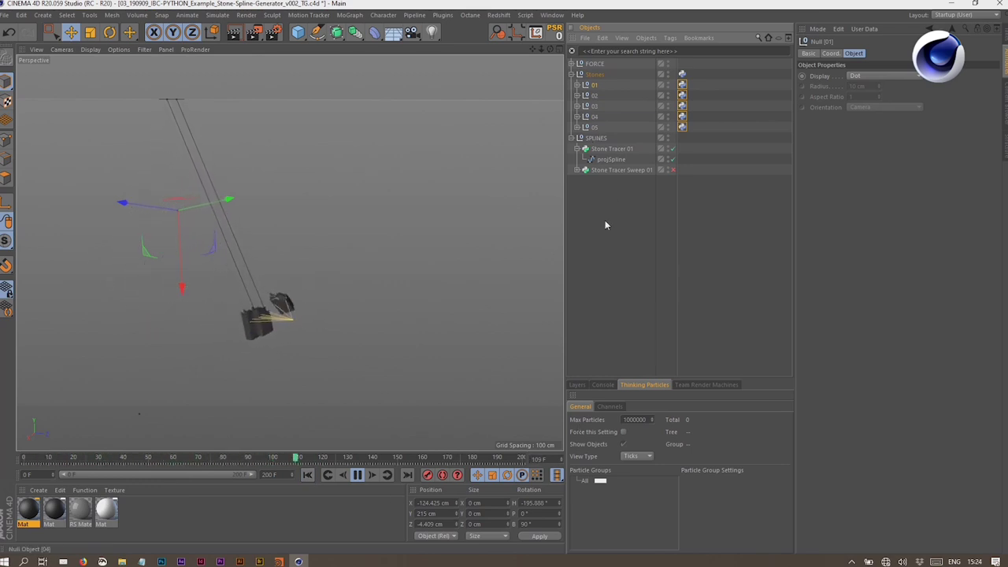
pyautogui.click(357, 475)
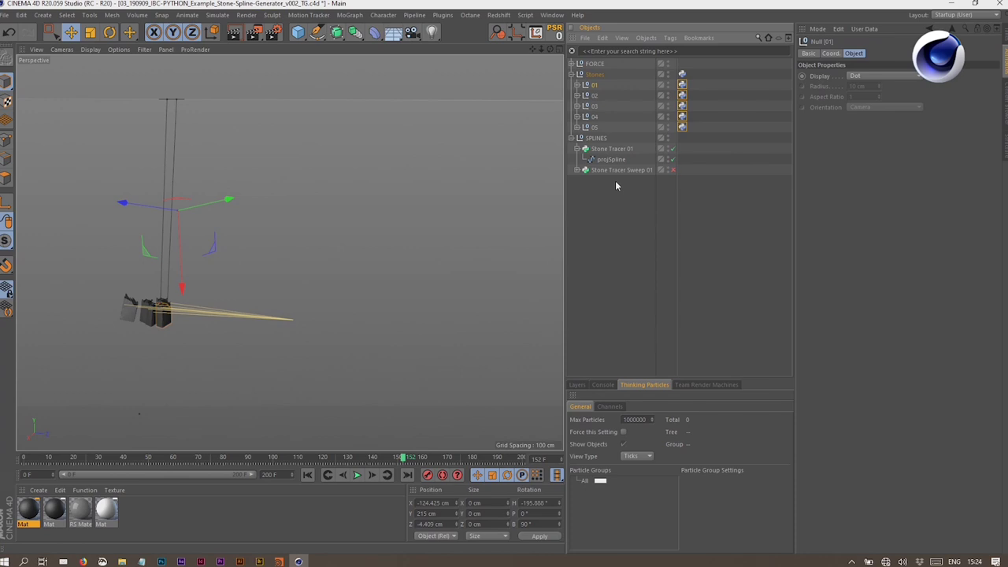
pyautogui.click(576, 84)
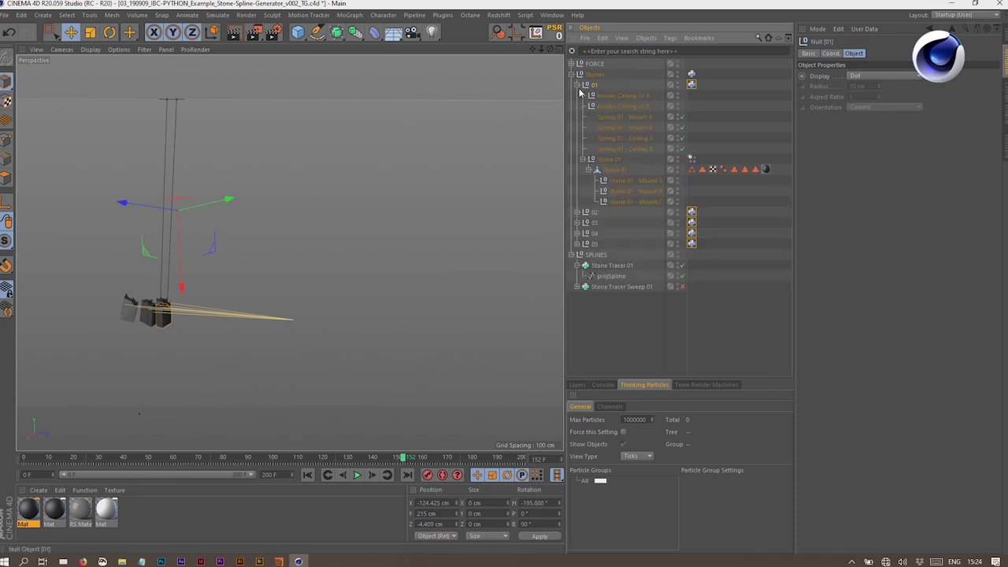
pyautogui.click(577, 84)
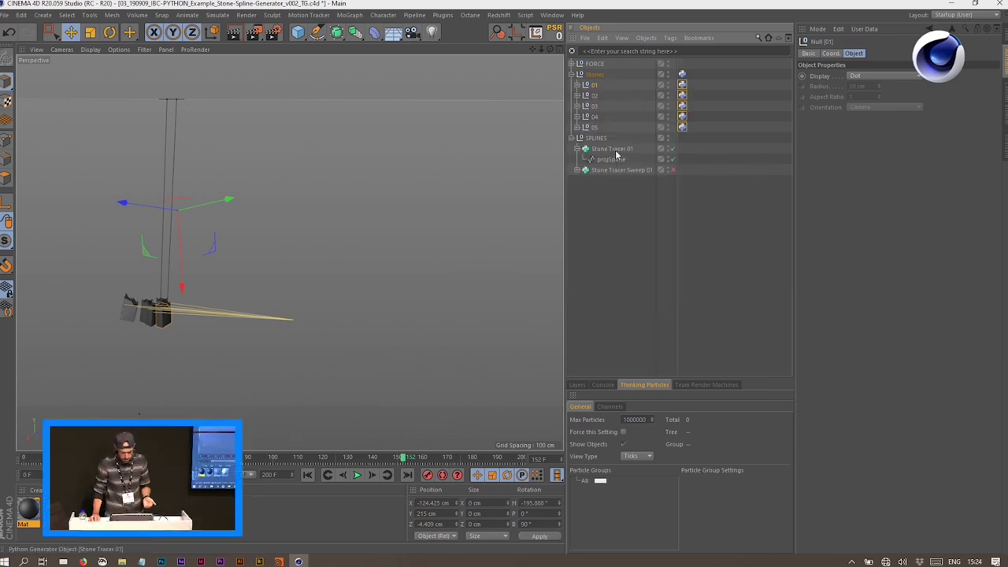
pyautogui.click(615, 149)
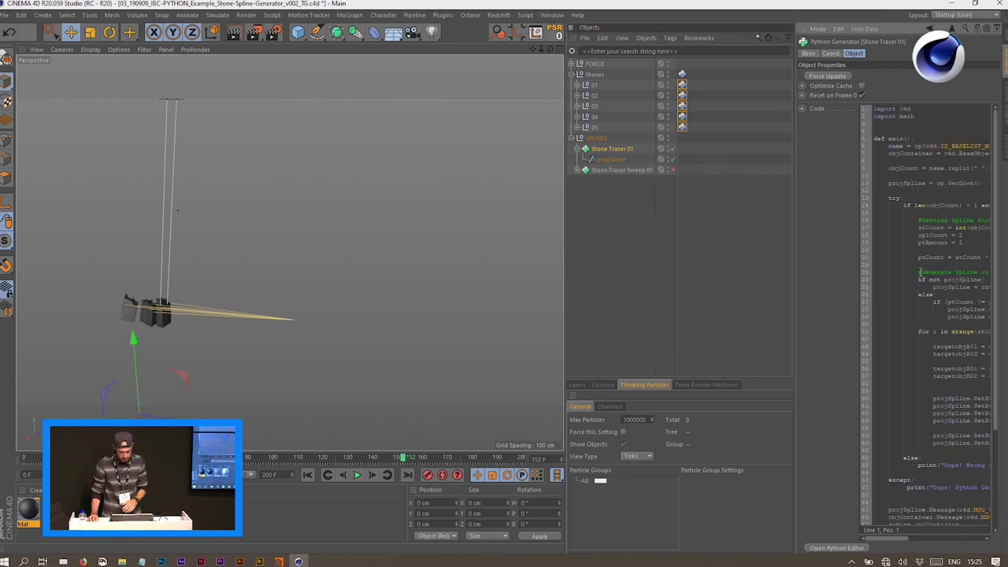
# Expand group 01 and select its ceiling holders, stone mounts and the Stone Tracer 01 generator
pyautogui.click(577, 85)
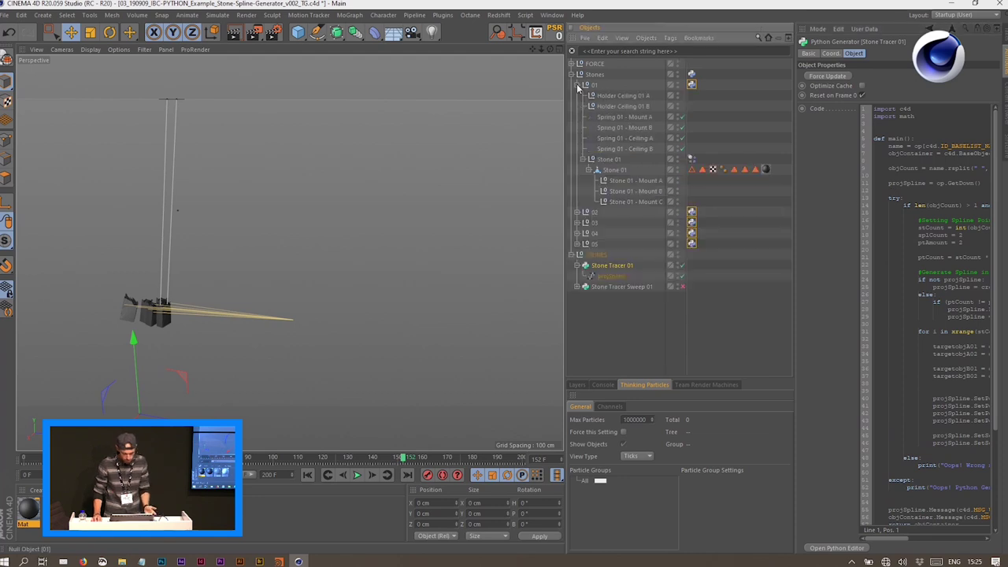
pyautogui.click(626, 96)
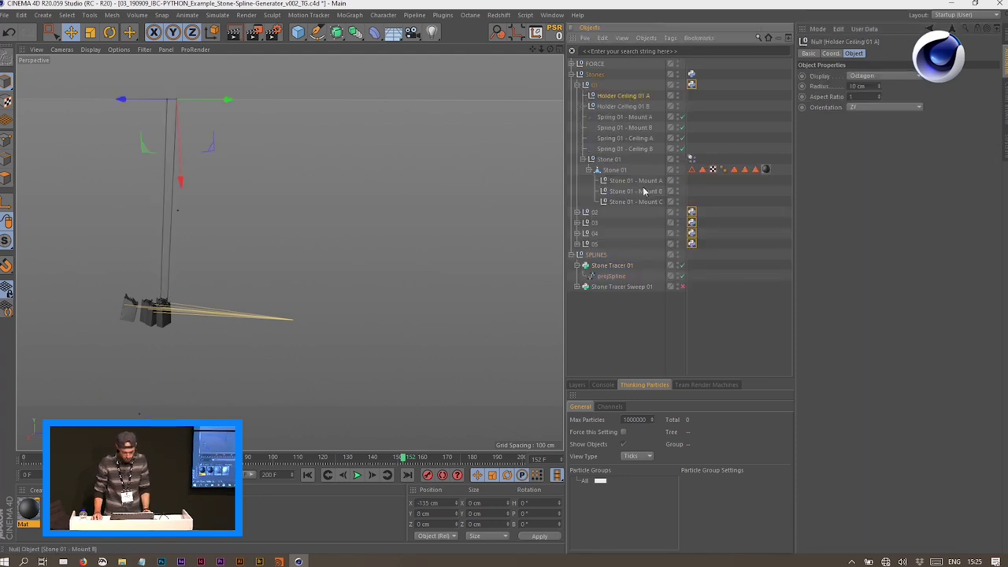
pyautogui.click(646, 181)
pyautogui.click(634, 107)
pyautogui.click(638, 192)
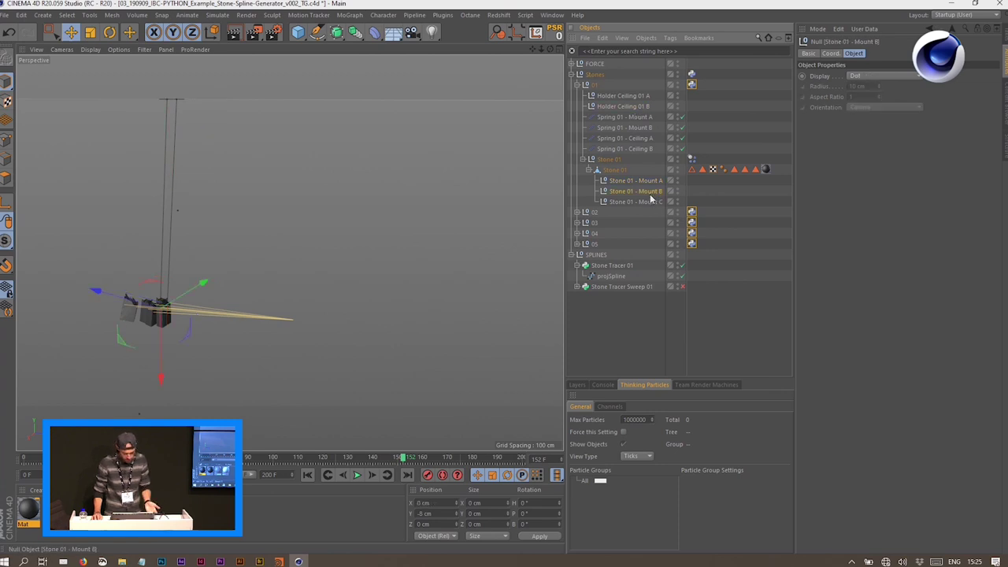
pyautogui.click(621, 266)
# Rename the tracer to Stone Tracer 05 and replay the swing from frame 0
pyautogui.doubleClick(640, 265)
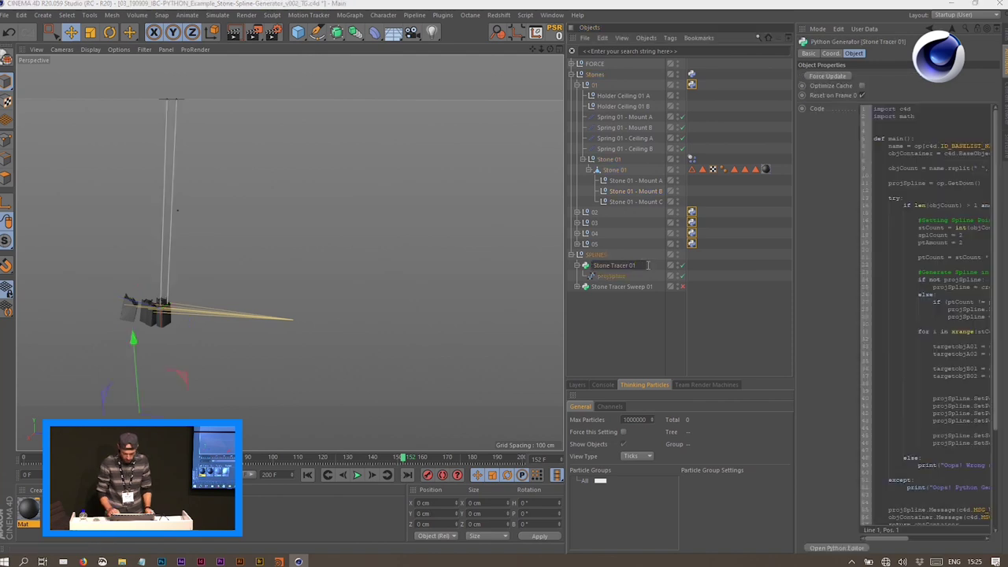
pyautogui.press('BackSpace')
pyautogui.press('BackSpace')
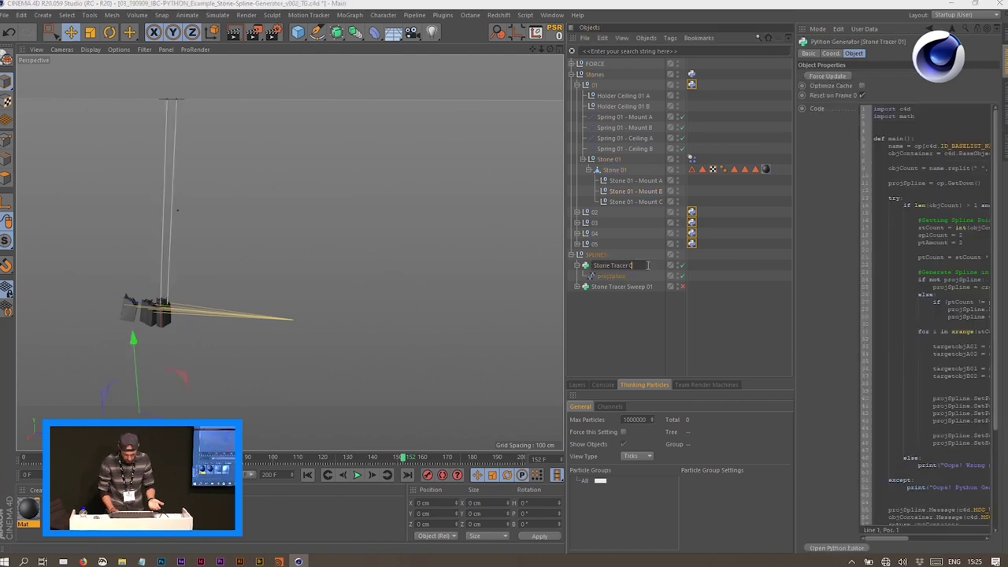
pyautogui.write('05')
pyautogui.press('Return')
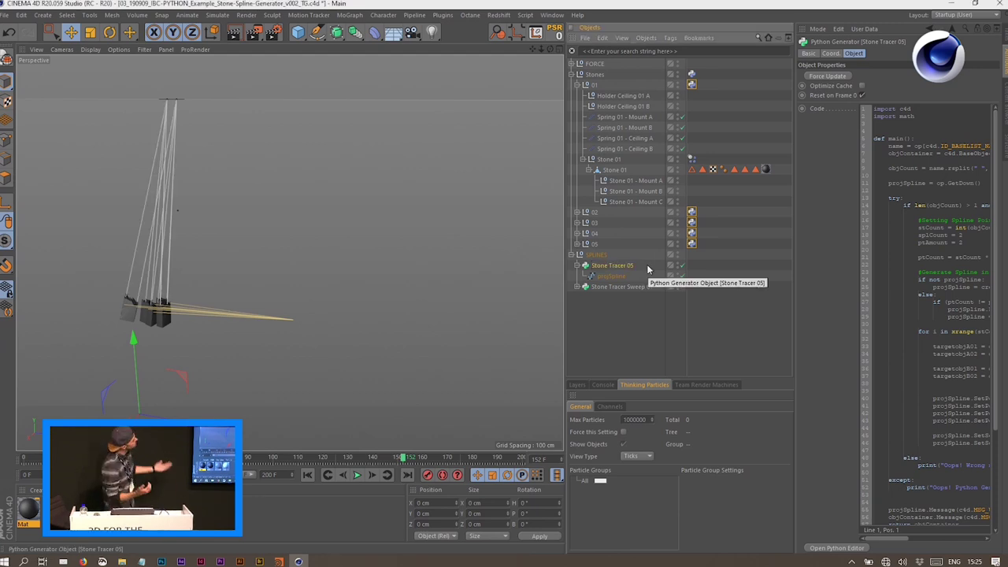
pyautogui.click(307, 475)
pyautogui.click(357, 475)
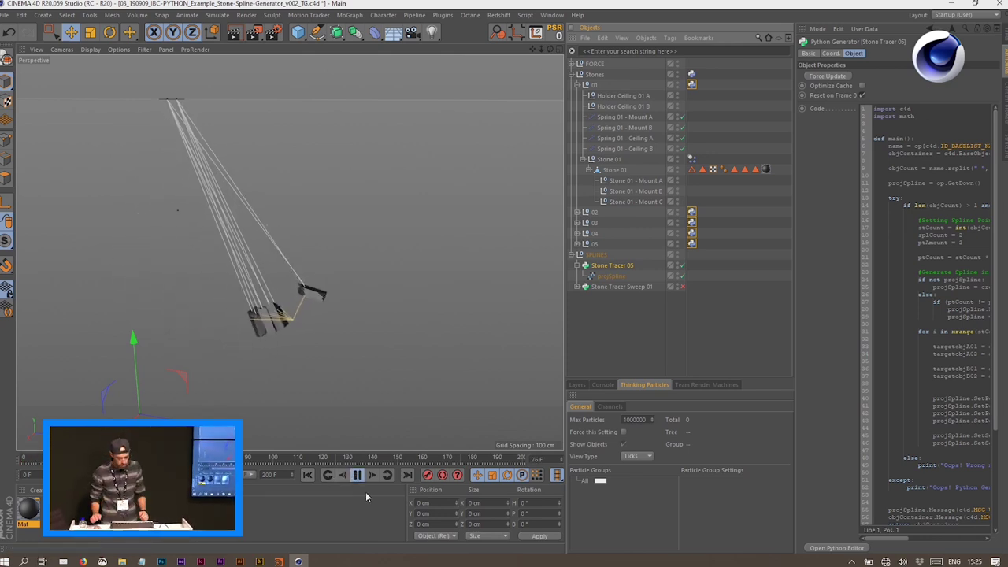
# Spread stones 03, 02 and 04 apart, replay the swing, and switch to the Stone-Swing slide
pyautogui.click(577, 85)
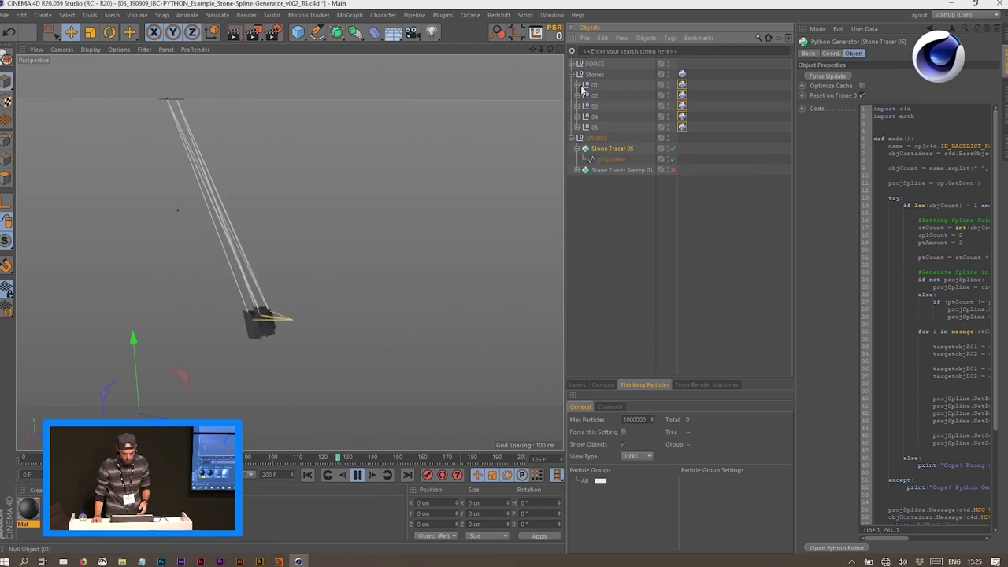
pyautogui.click(357, 475)
pyautogui.click(307, 475)
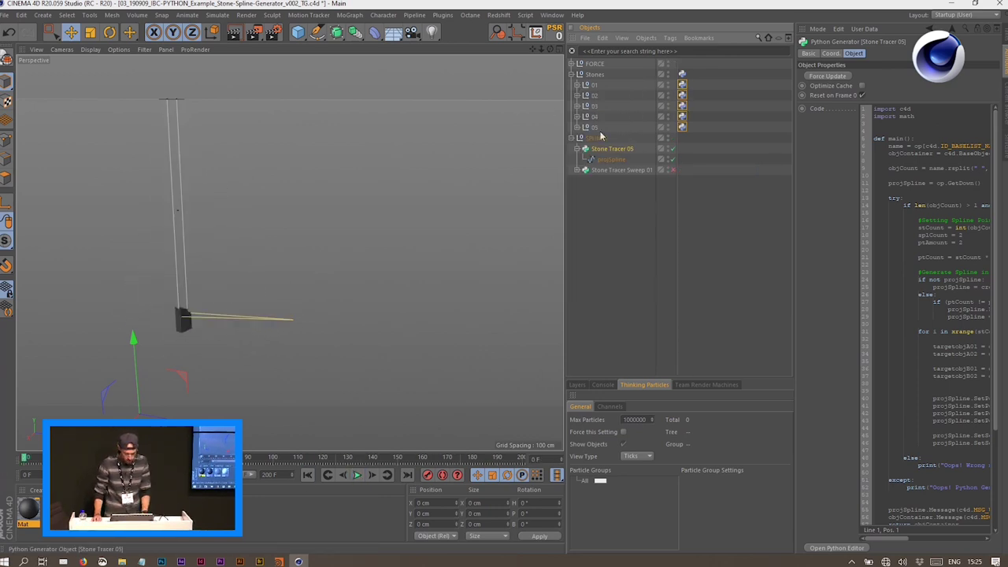
pyautogui.click(184, 319)
pyautogui.moveTo(160, 206); pyautogui.dragTo(214, 215)
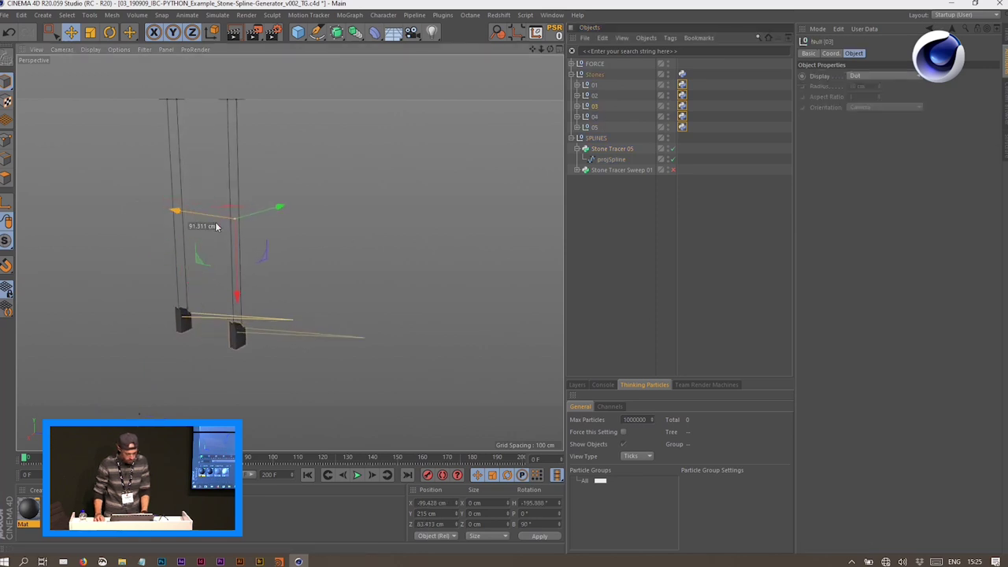
pyautogui.click(595, 96)
pyautogui.moveTo(128, 205); pyautogui.dragTo(88, 212)
pyautogui.click(590, 116)
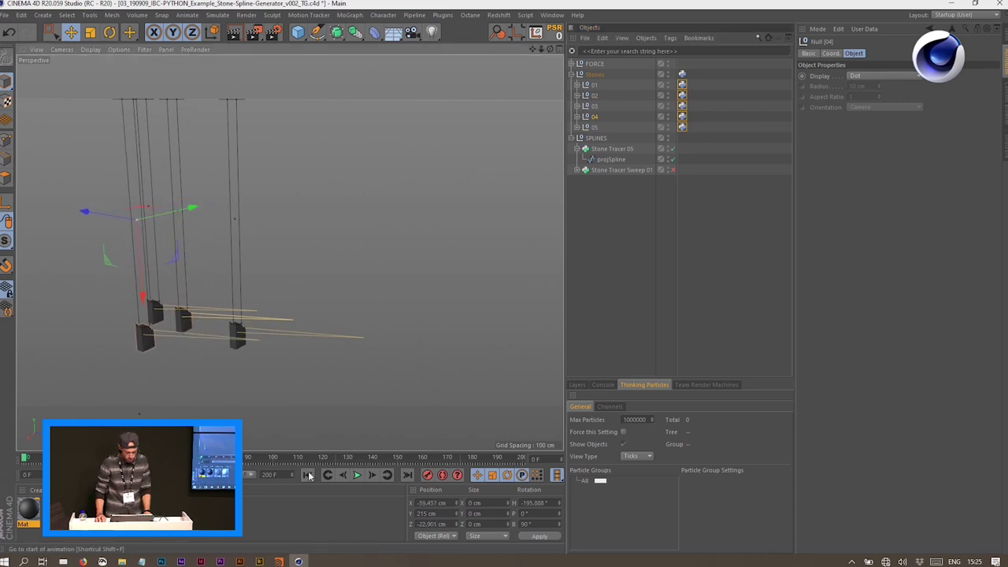
pyautogui.click(357, 475)
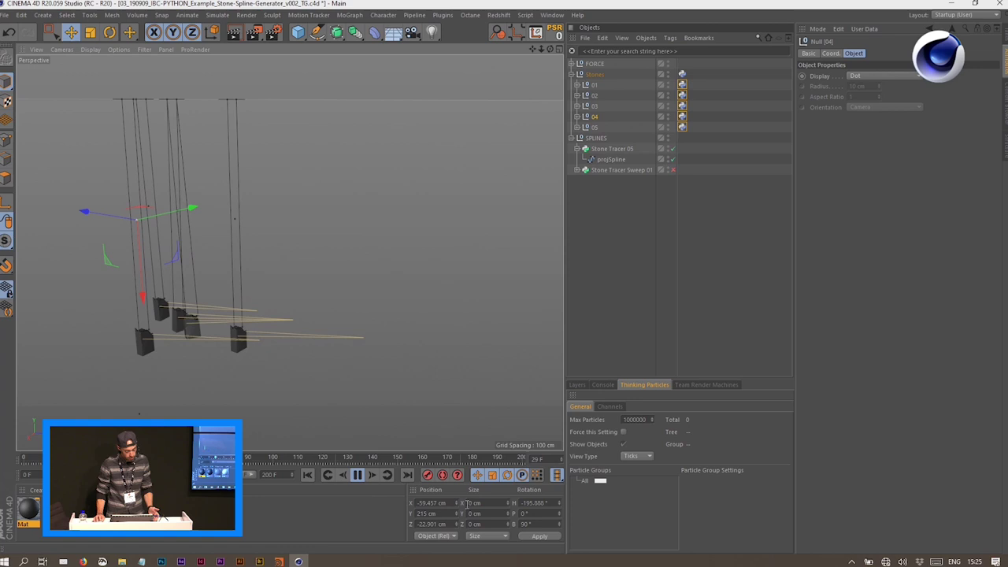
pyautogui.press('ctrl+super+Left')
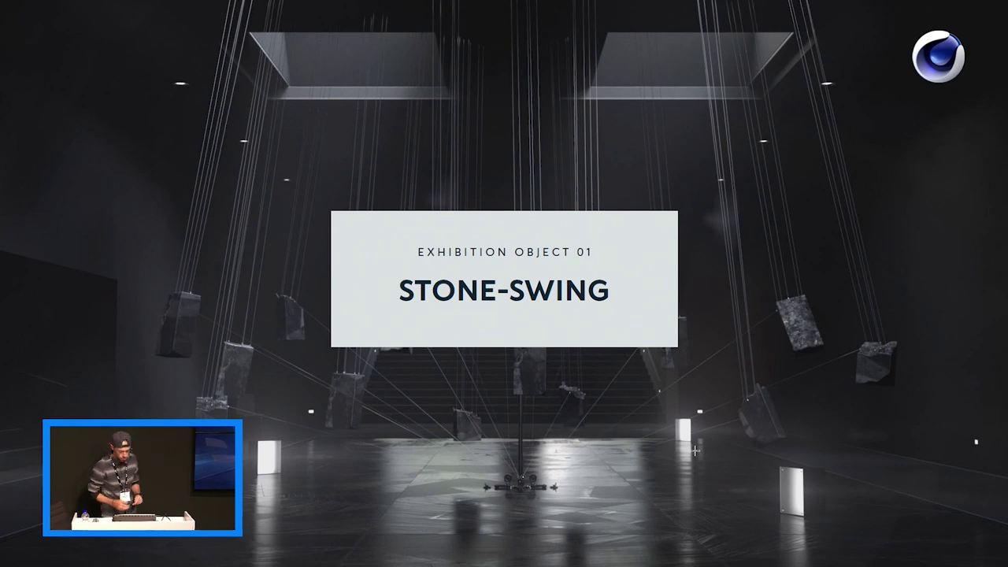
# Advance to the Level Lines exhibit and start its brick-block Cloner Grid scene
pyautogui.press('Right')
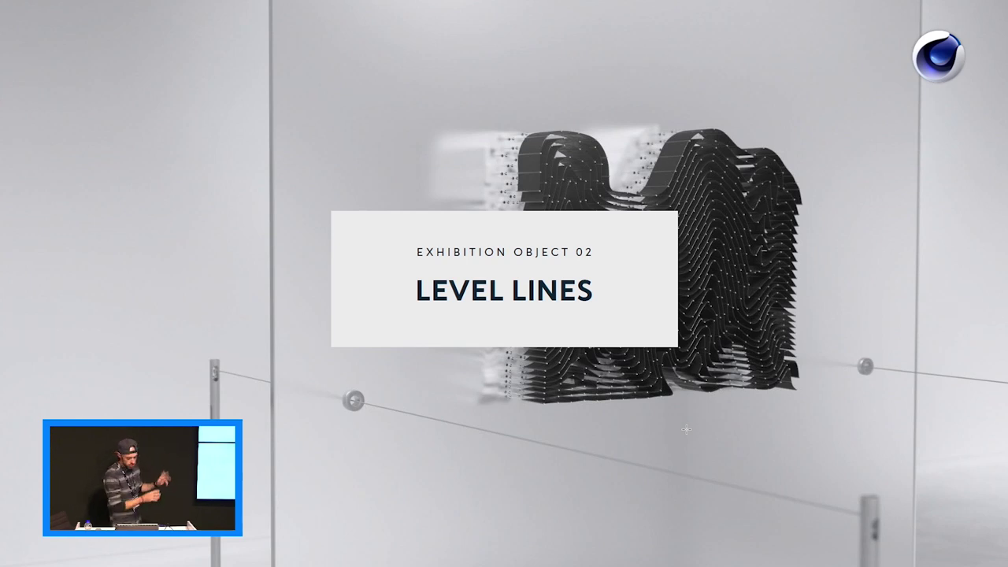
pyautogui.click(645, 425)
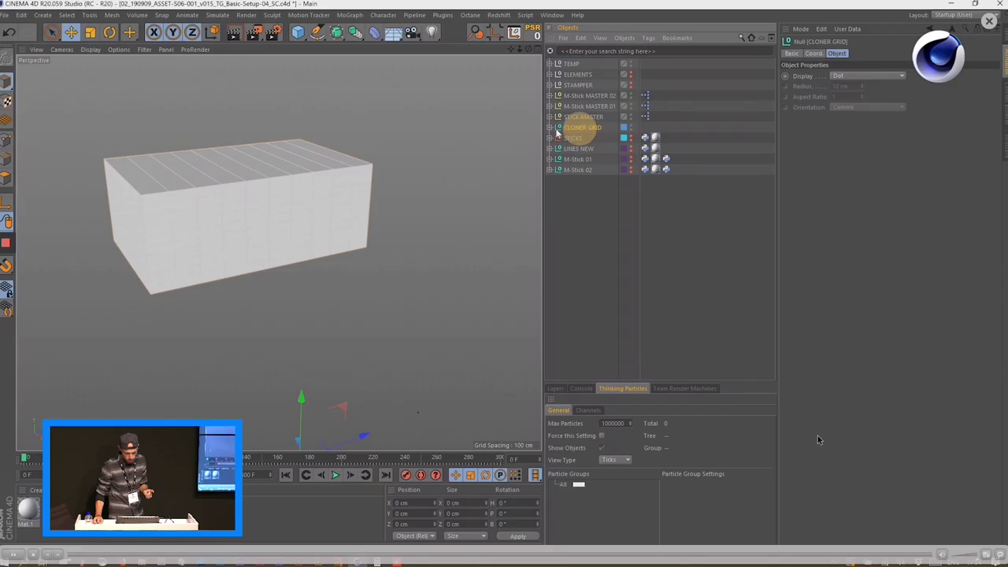
pyautogui.click(550, 127)
pyautogui.click(586, 138)
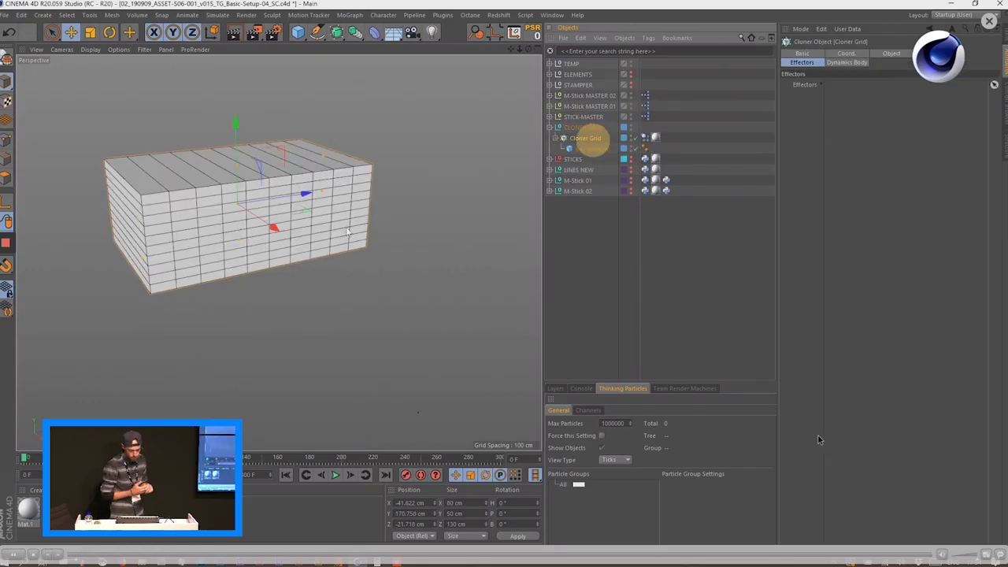
pyautogui.click(630, 84)
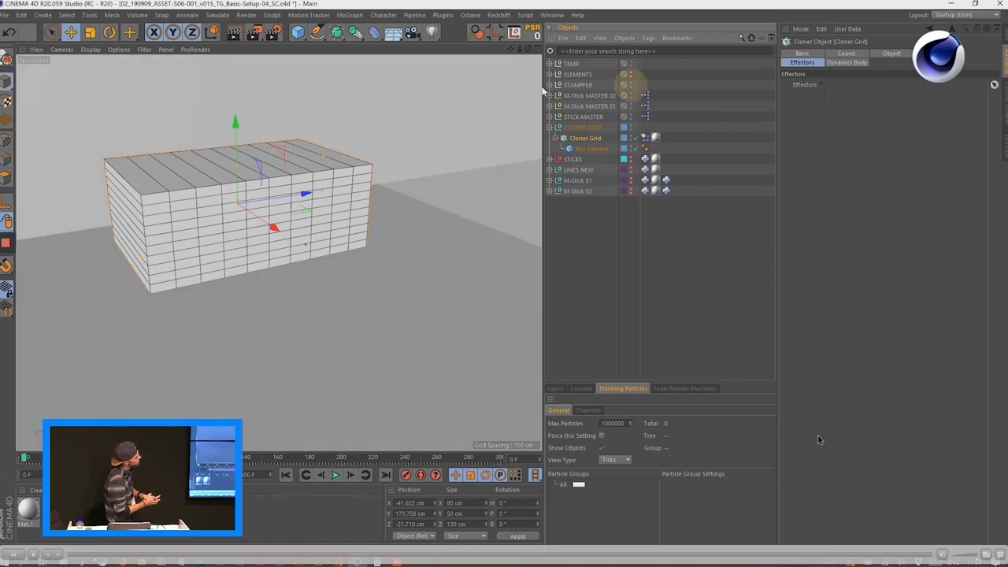
pyautogui.click(585, 84)
pyautogui.scroll(-6, 423, 266)
pyautogui.keyDown('alt'); pyautogui.moveTo(400, 259); pyautogui.dragTo(300, 441); pyautogui.keyUp('alt')
pyautogui.click(334, 475)
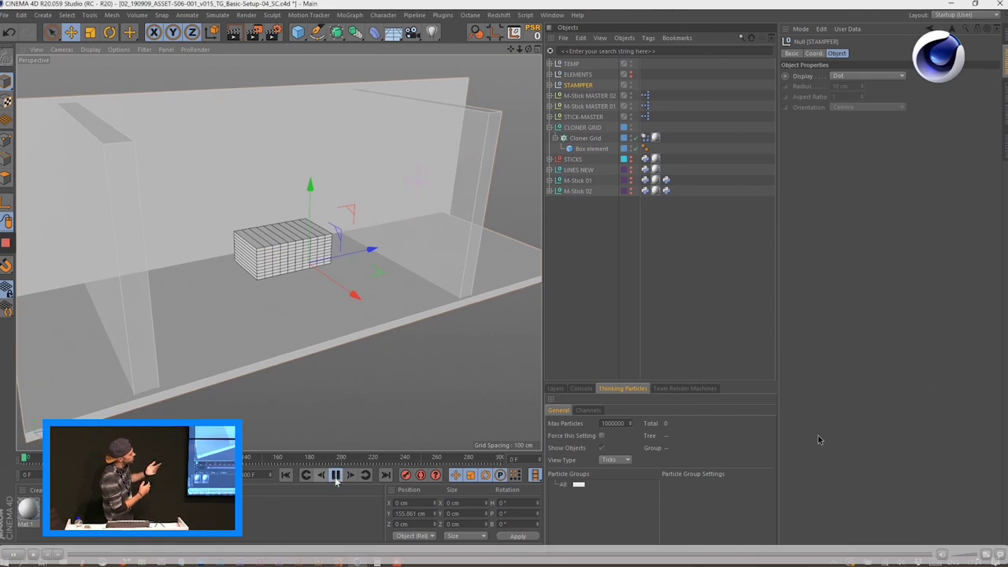
pyautogui.click(653, 316)
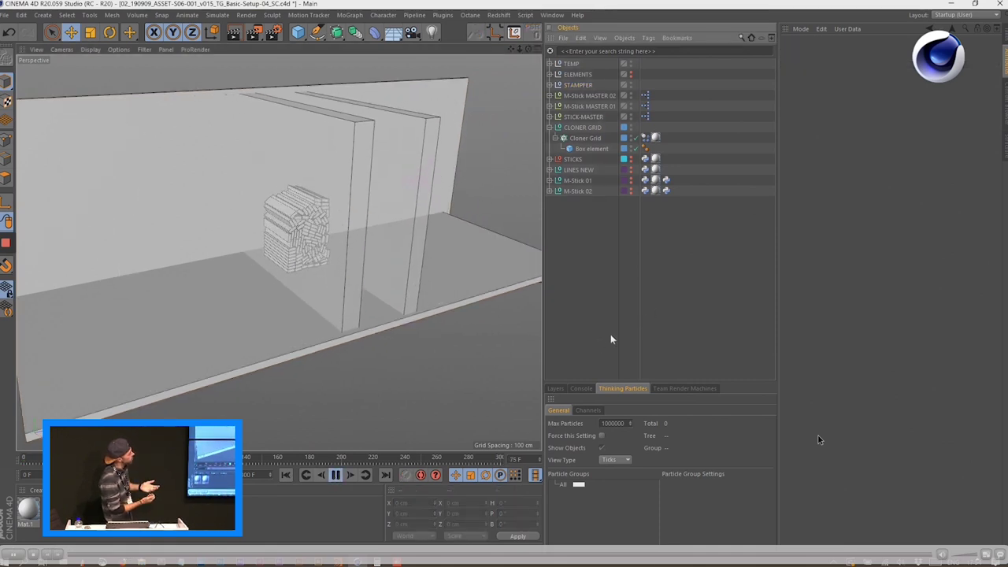
pyautogui.click(336, 475)
pyautogui.click(285, 475)
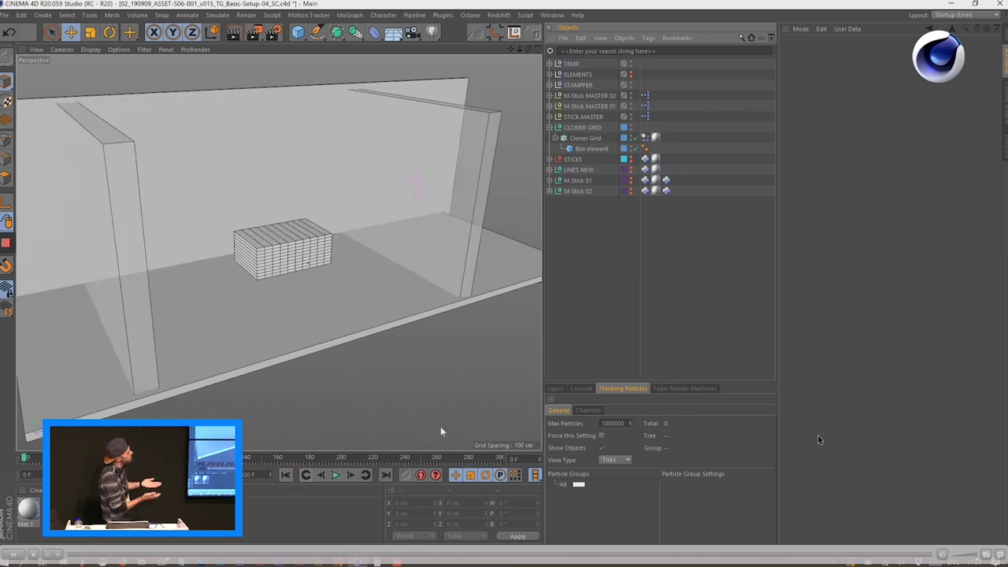
pyautogui.click(630, 84)
pyautogui.scroll(5, 367, 248)
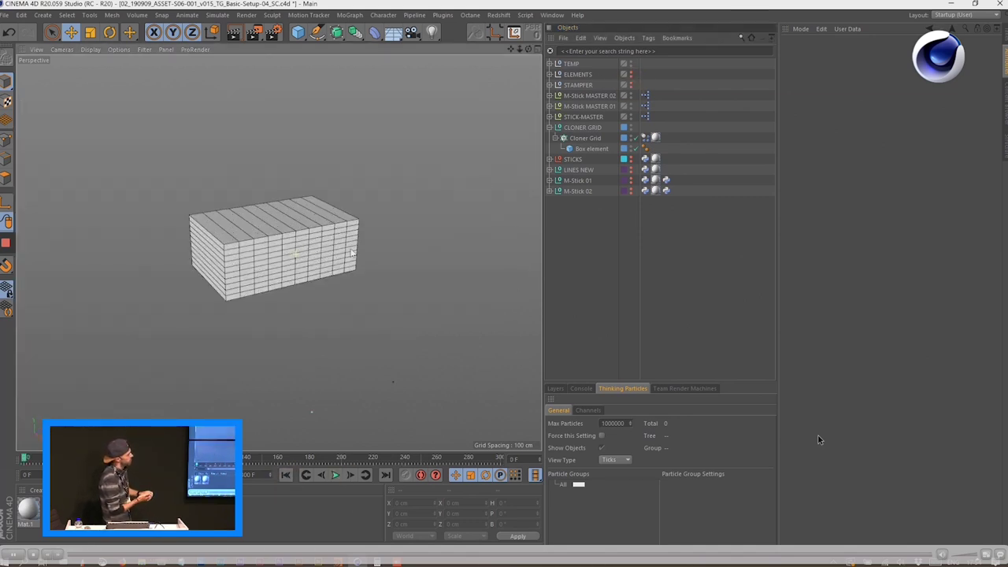
# Expand STICKS and make both the STICKS and LINES NEW groups visible
pyautogui.click(569, 159)
pyautogui.click(549, 159)
pyautogui.click(630, 157)
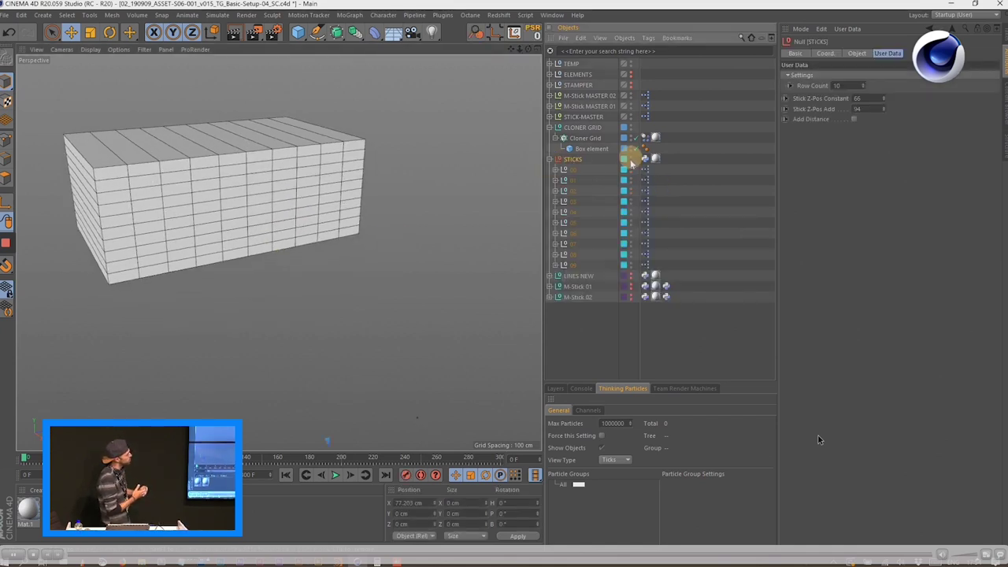
pyautogui.click(630, 278)
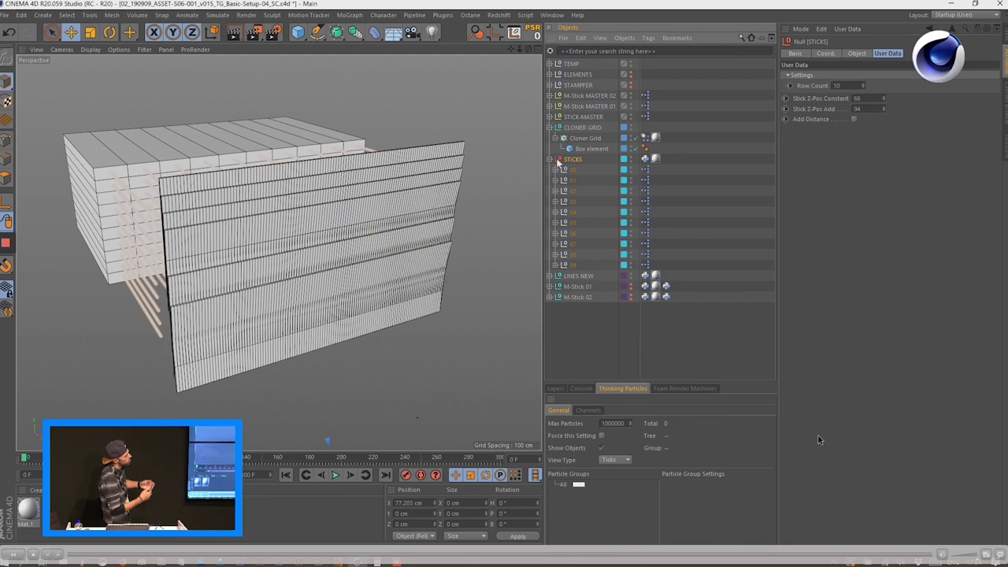
# Play the stick layering wave animation, then stop and rewind it to the start
pyautogui.press('F8')
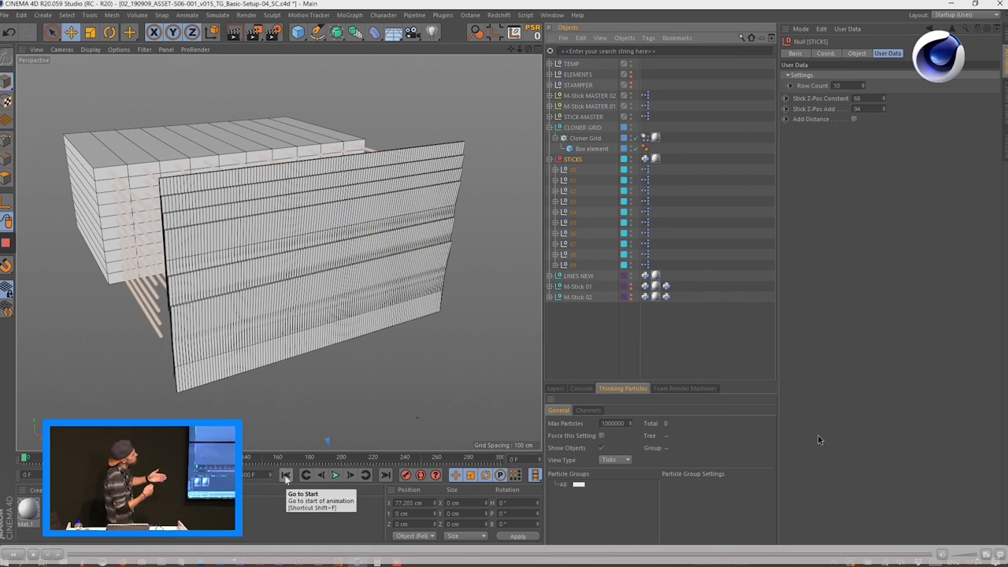
pyautogui.click(549, 159)
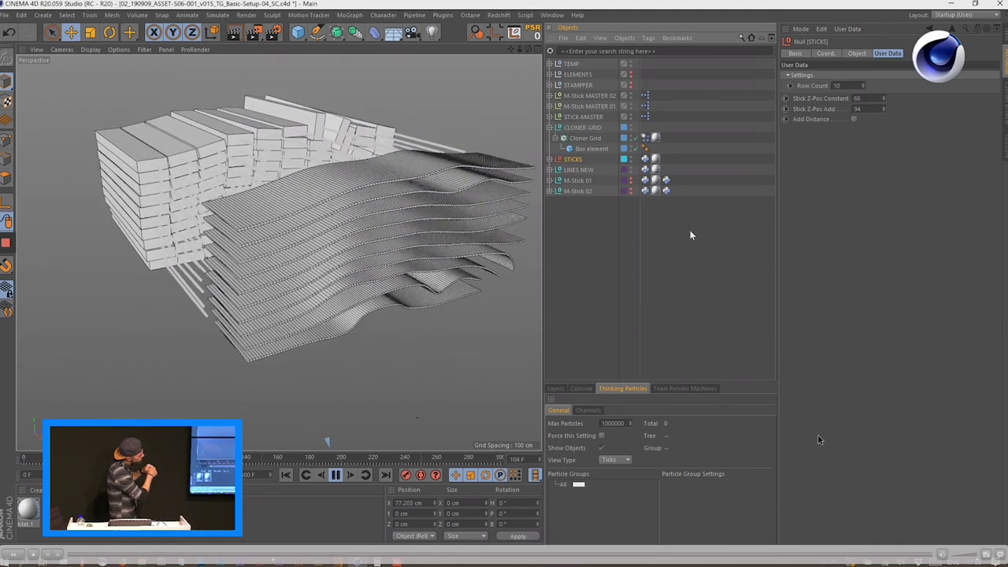
pyautogui.click(335, 474)
pyautogui.click(285, 474)
pyautogui.click(350, 475)
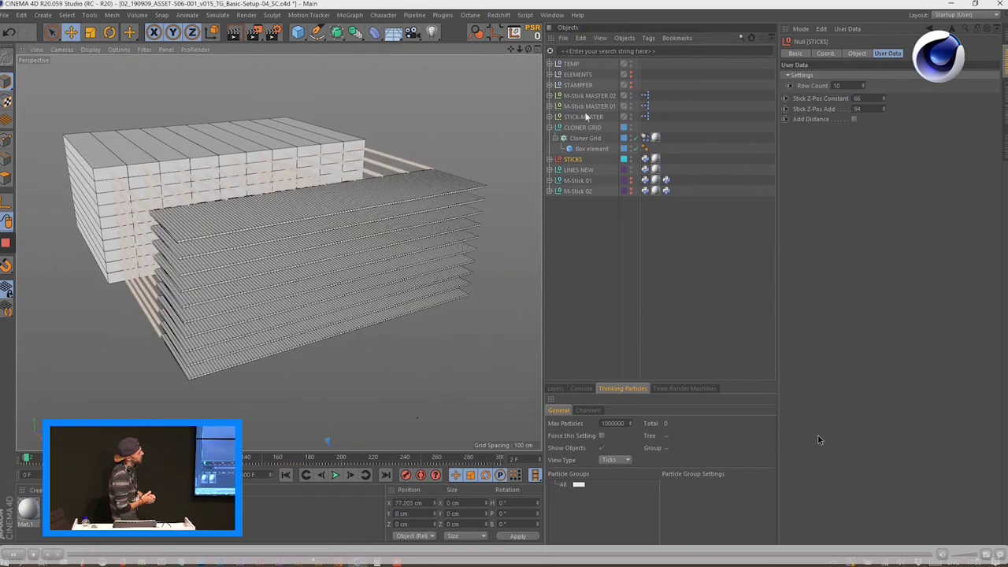
# Collapse CLONER GRID and select STICKS child nulls 01 through 09
pyautogui.click(550, 128)
pyautogui.click(549, 138)
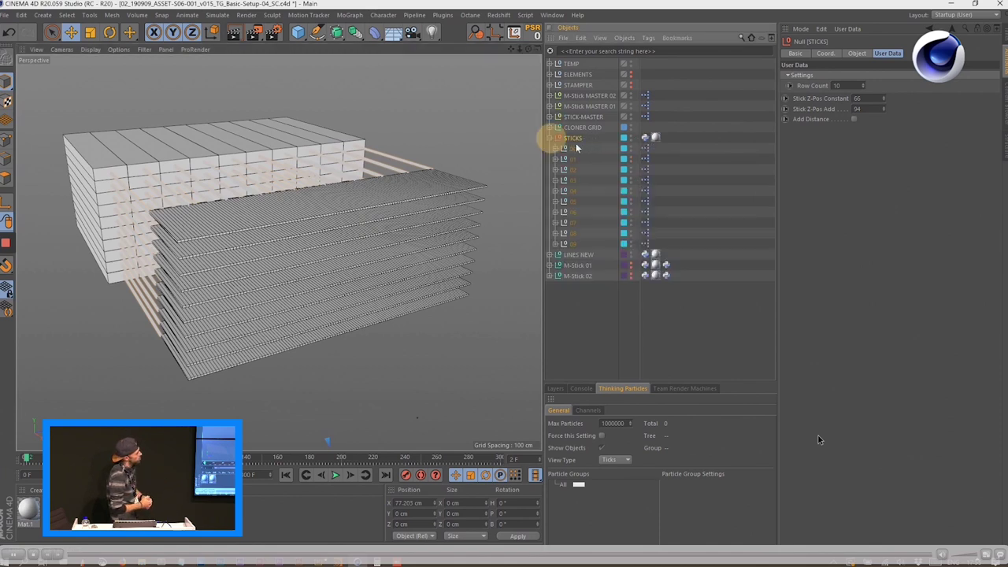
pyautogui.click(572, 161)
pyautogui.keyDown('shift'); pyautogui.click(574, 243); pyautogui.keyUp('shift')
# Delete STICKS nulls 01–09 and Line 01 through Line 09 from LINES NEW
pyautogui.press('Delete')
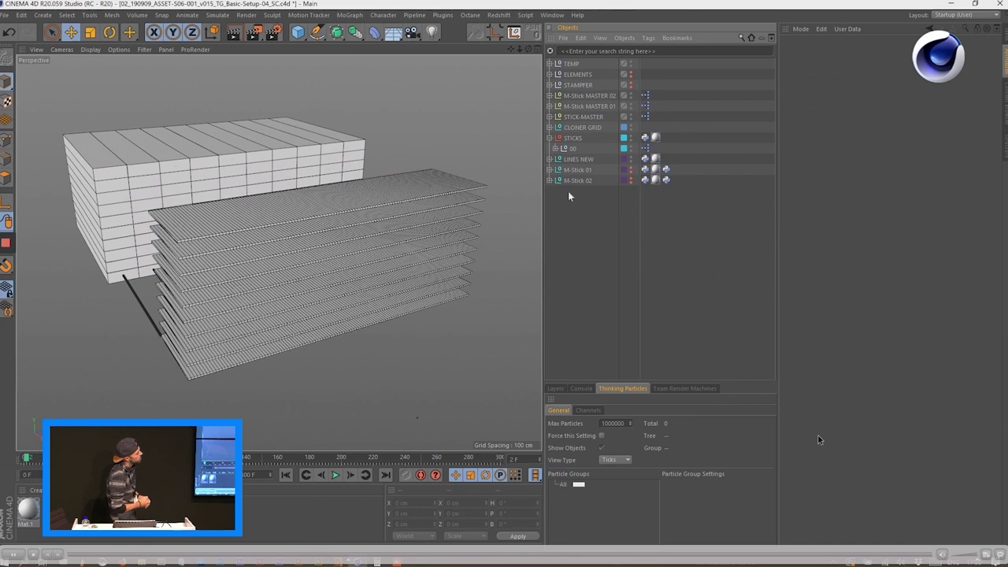
pyautogui.click(550, 160)
pyautogui.click(580, 181)
pyautogui.keyDown('shift'); pyautogui.click(579, 266); pyautogui.keyUp('shift')
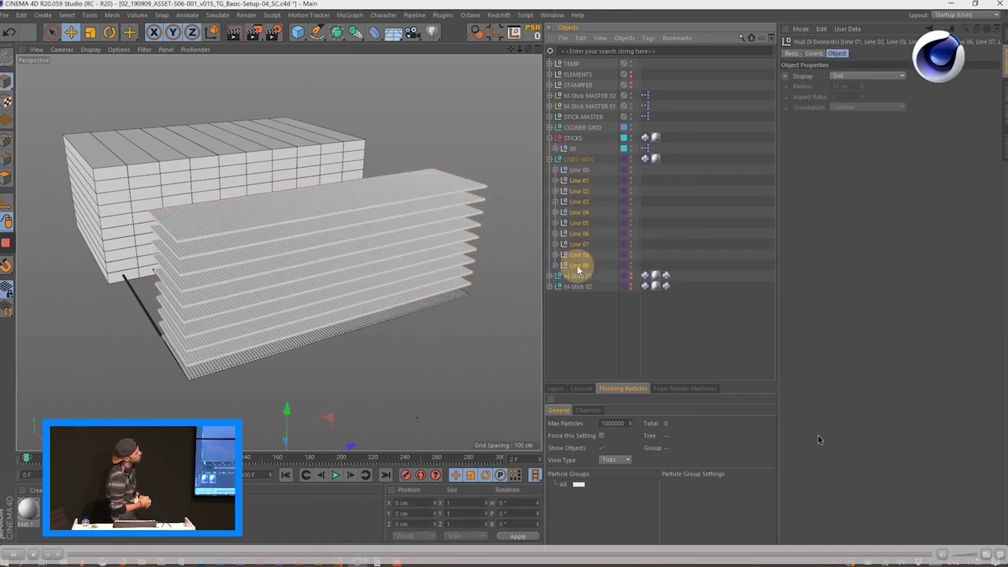
pyautogui.press('Delete')
# Inspect the 00 null and Line 00's sweep hierarchy, disabling the Line 00 sweep
pyautogui.click(555, 149)
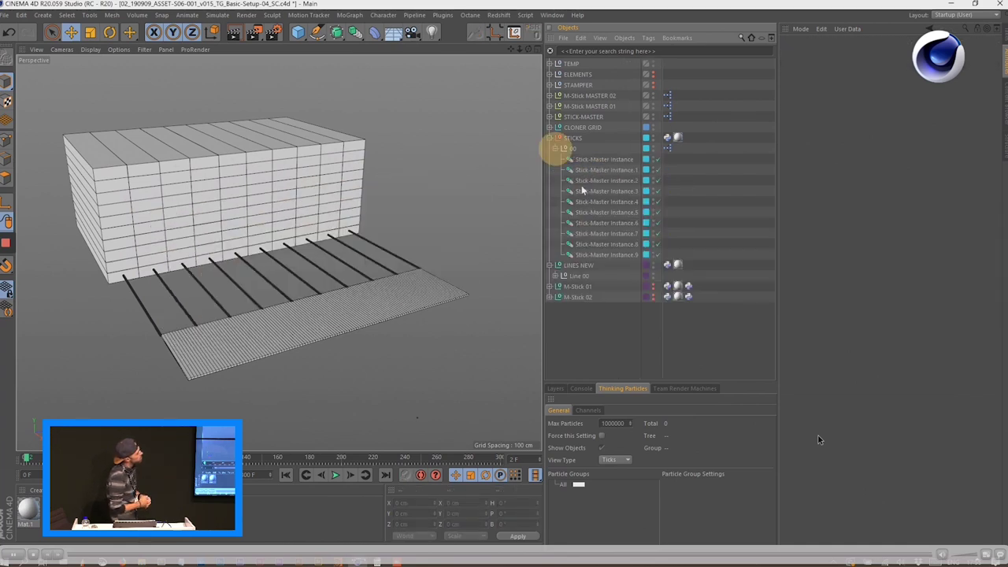
pyautogui.click(556, 149)
pyautogui.click(556, 169)
pyautogui.click(561, 180)
pyautogui.click(674, 183)
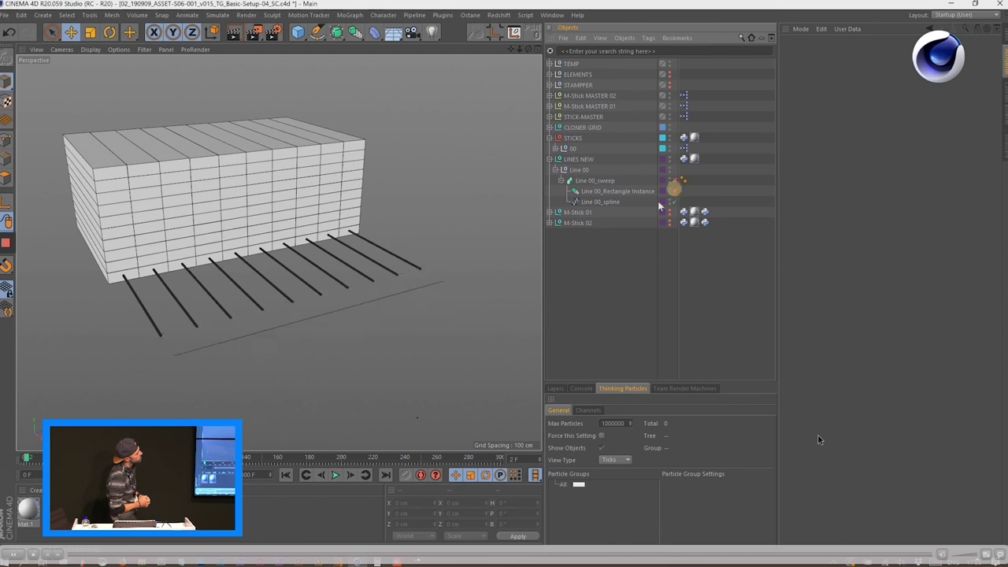
pyautogui.click(608, 202)
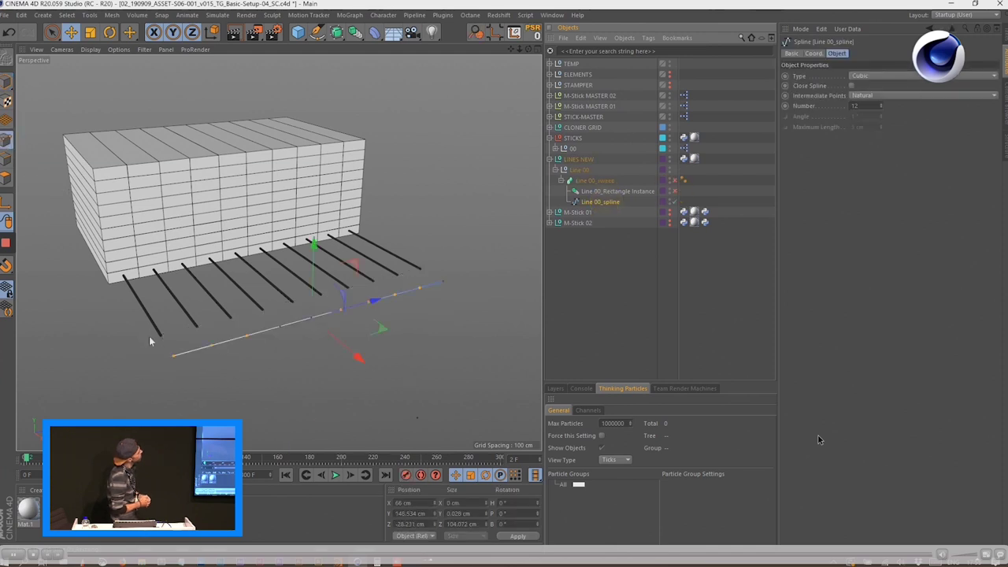
pyautogui.click(322, 344)
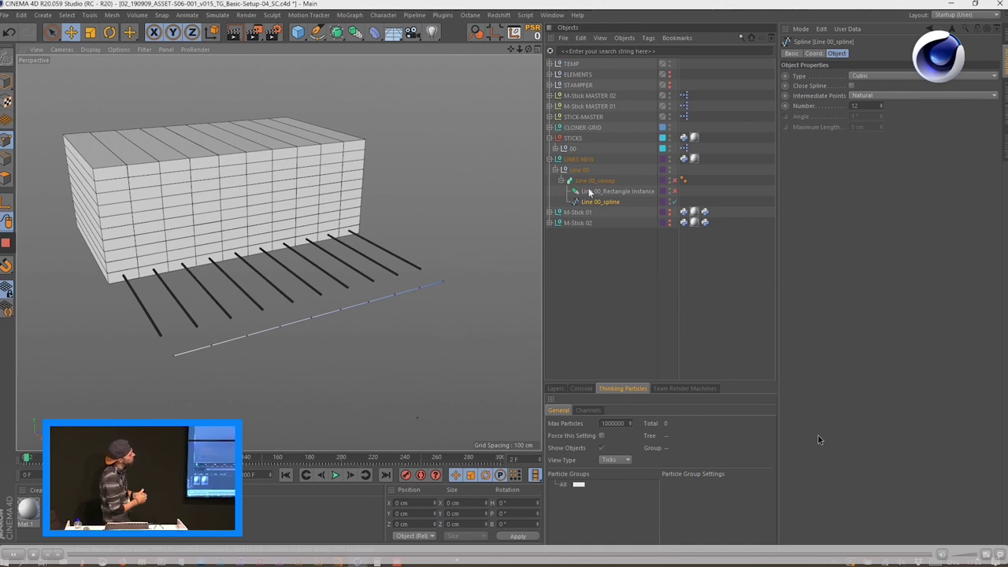
# Enable the sweep's rectangle profile and open the 00 object's XPresso node graph
pyautogui.click(674, 191)
pyautogui.click(555, 169)
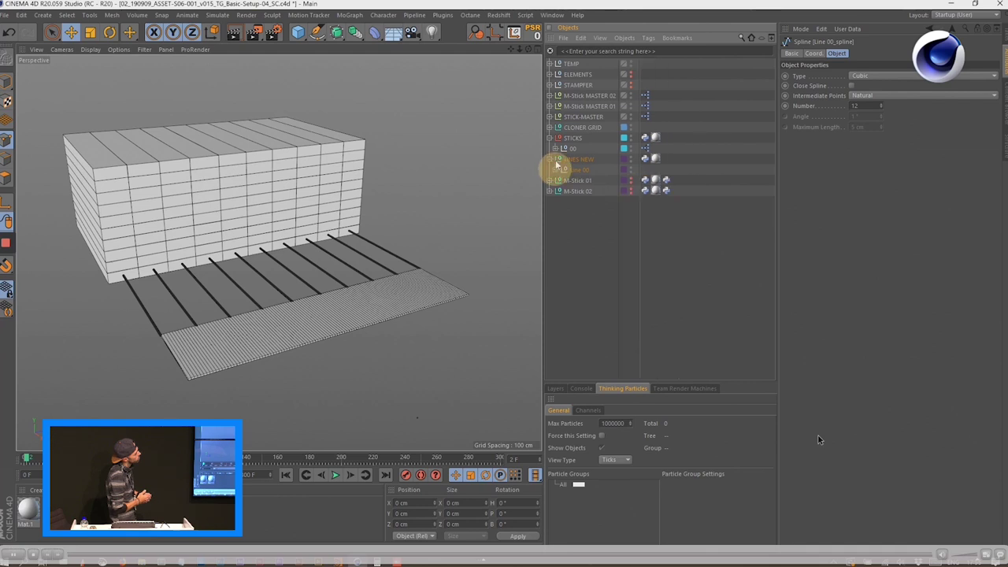
pyautogui.doubleClick(648, 150)
pyautogui.moveTo(687, 148); pyautogui.dragTo(638, 224)
# Pan the XPresso view to show the 00, Cloner Grid, STICKS, Python and Data nodes
pyautogui.moveTo(616, 353); pyautogui.dragTo(637, 364, button='middle')
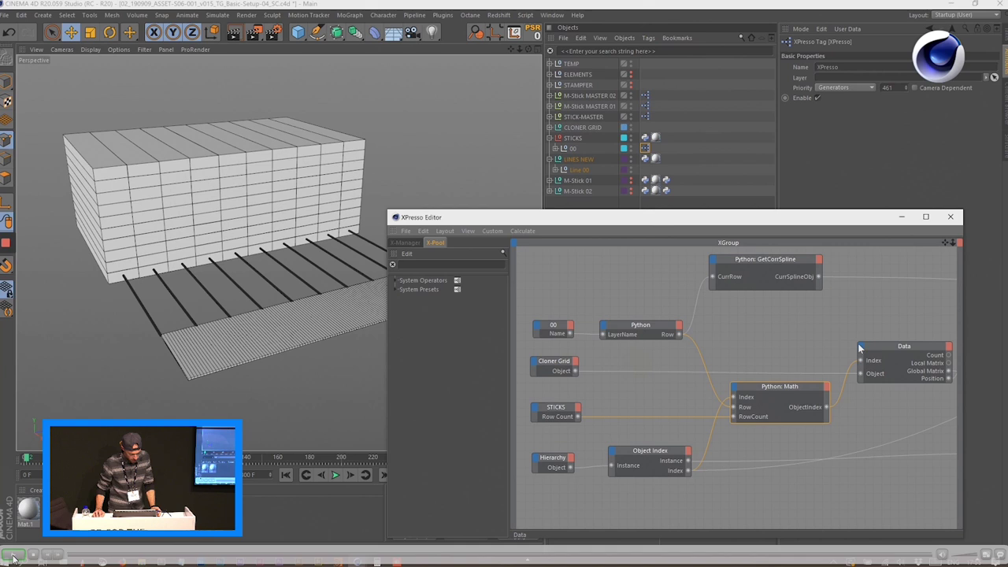
# Select 00 and its Object node, panning the graph to the Stick-Master Instance node
pyautogui.click(567, 149)
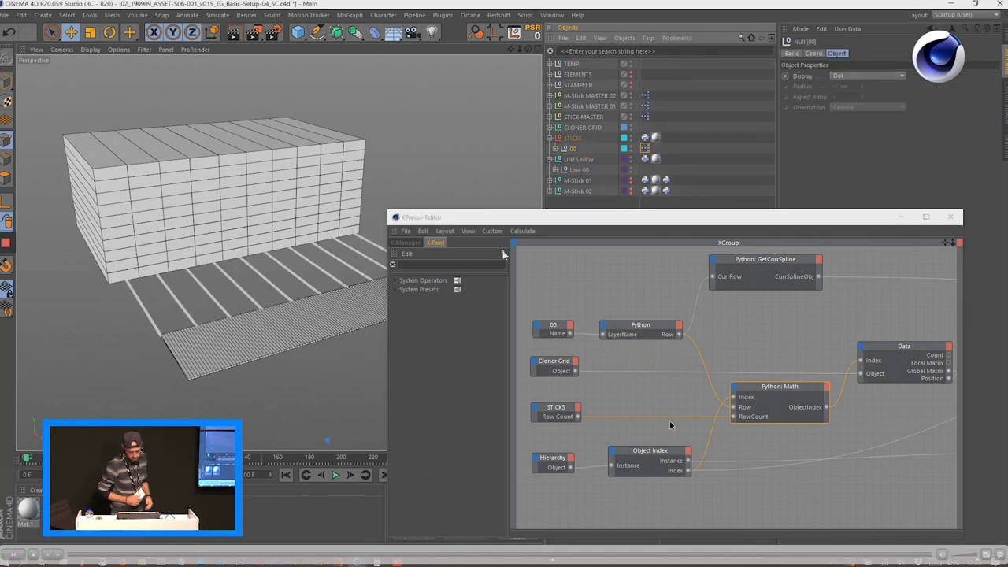
pyautogui.click(559, 326)
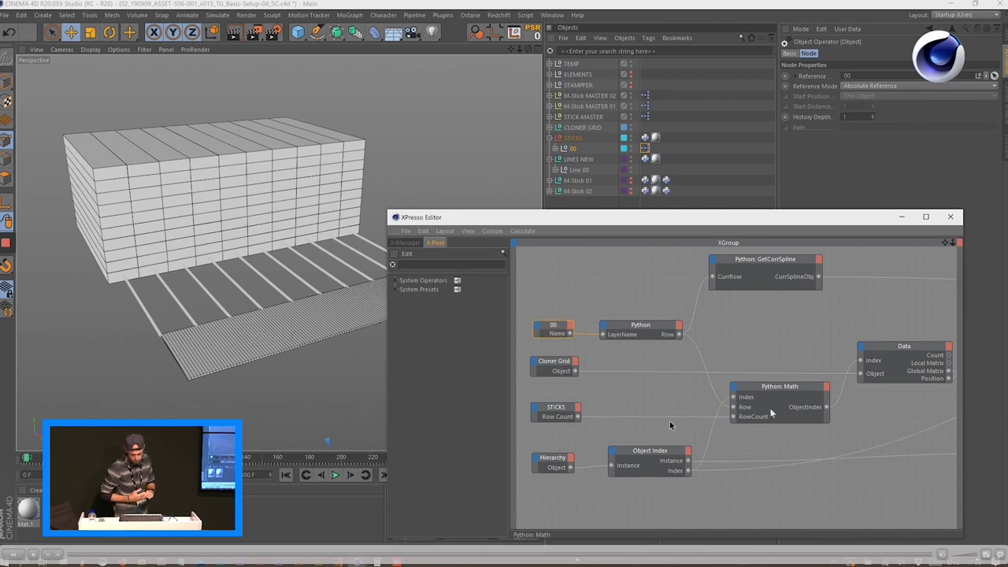
pyautogui.hscroll(3, 670, 421)
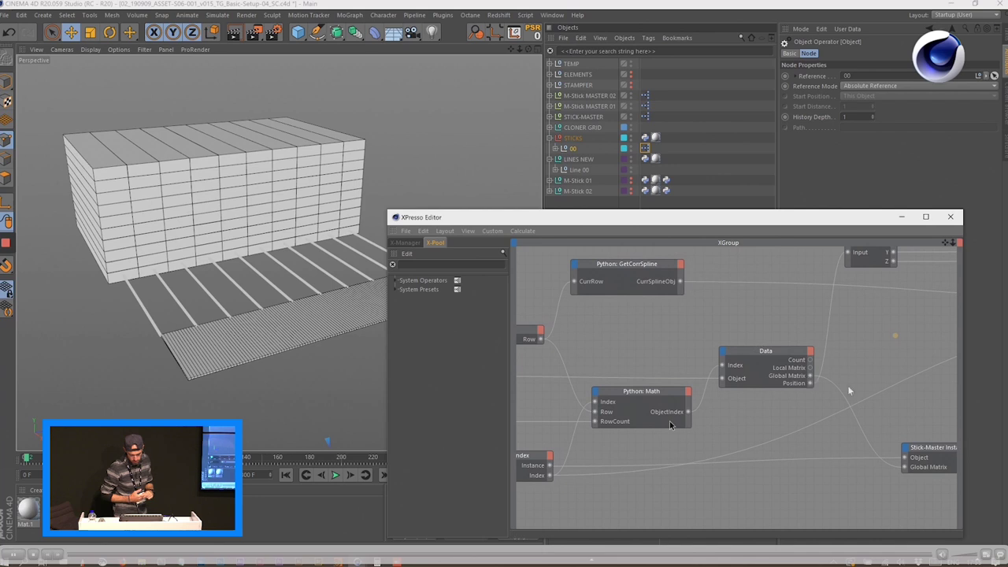
pyautogui.moveTo(870, 403); pyautogui.dragTo(774, 378, button='middle')
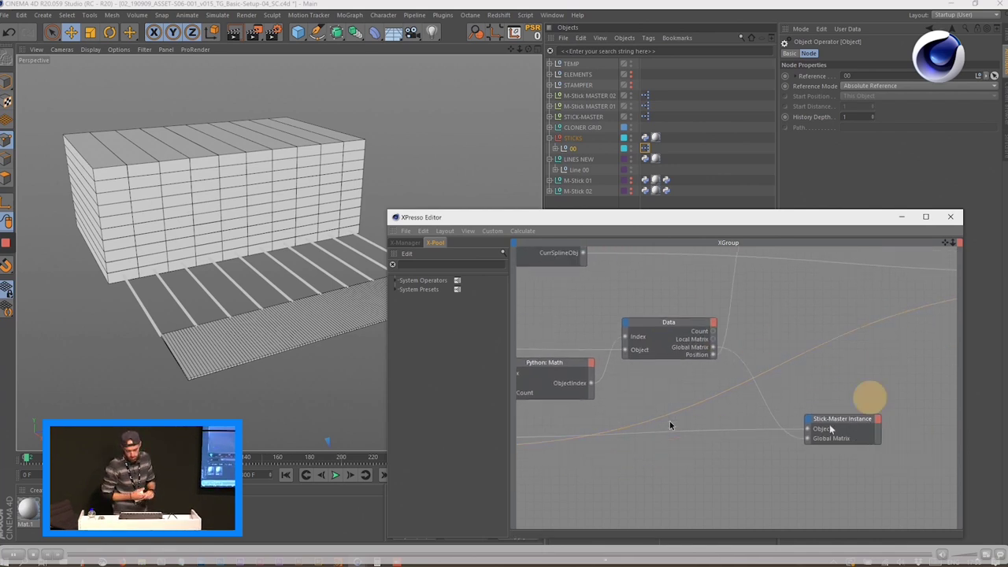
pyautogui.moveTo(612, 323); pyautogui.dragTo(808, 333, button='middle')
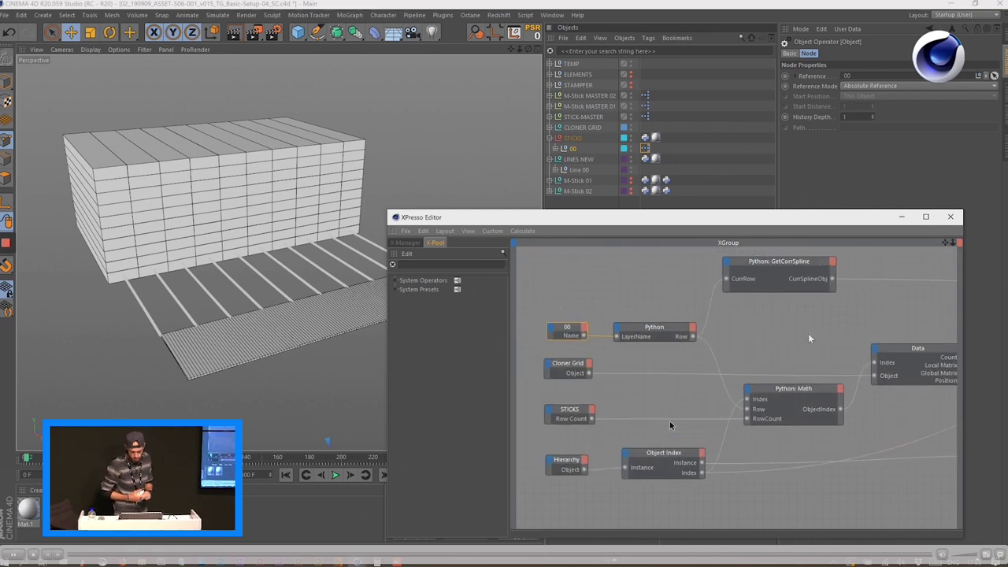
# Close the XPresso Editor, view and close STICKS's Python code, and reselect 00
pyautogui.click(951, 218)
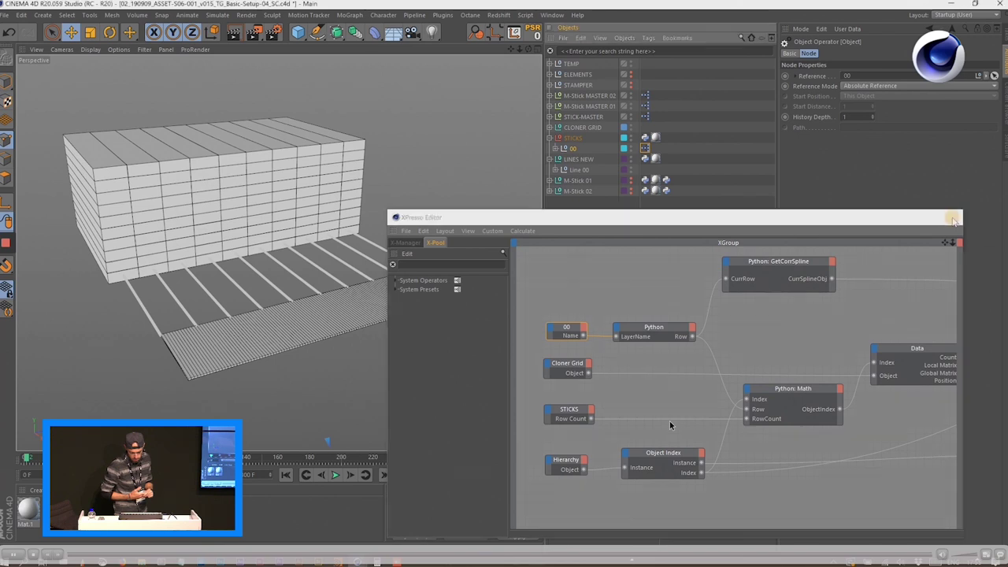
pyautogui.doubleClick(644, 140)
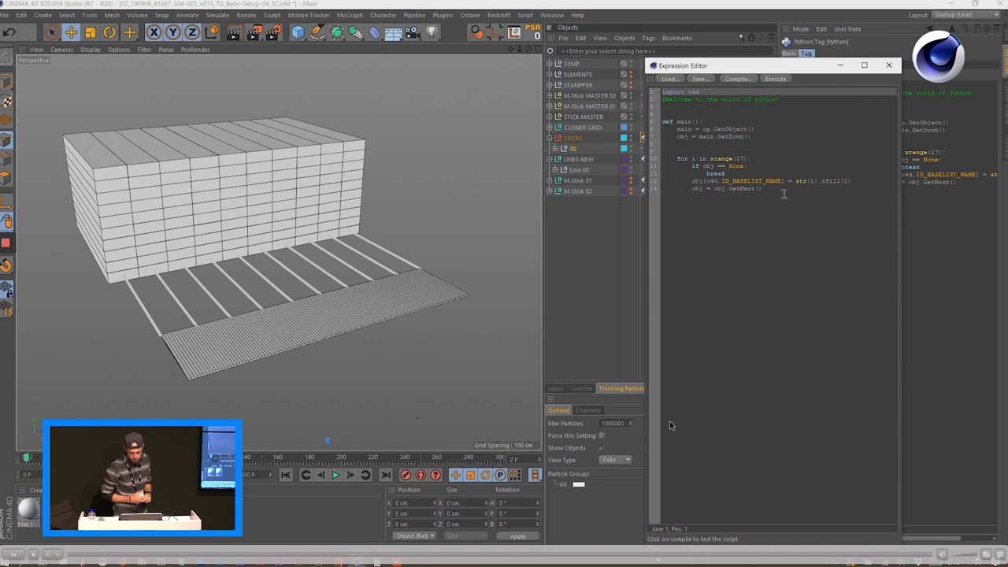
pyautogui.click(889, 66)
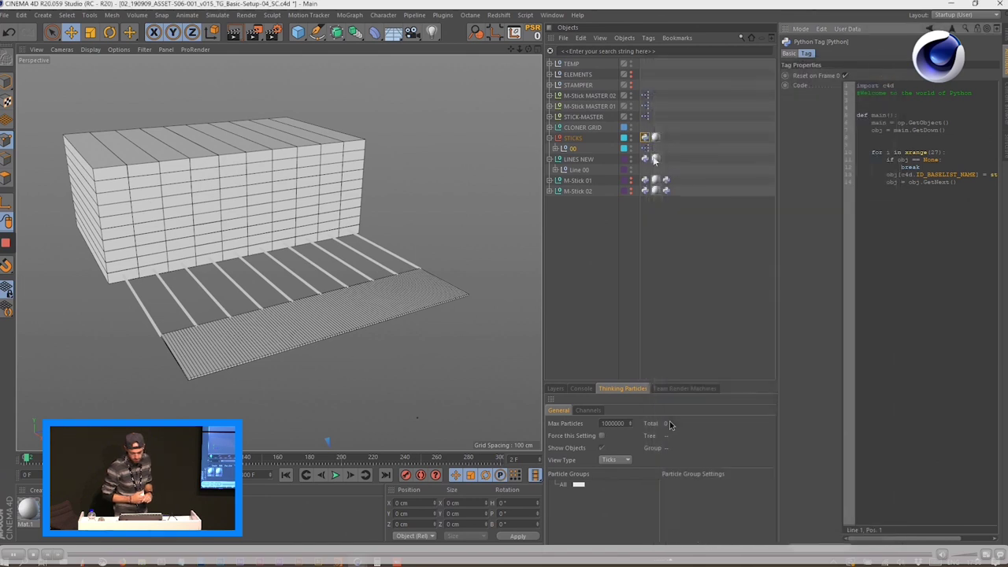
pyautogui.click(575, 150)
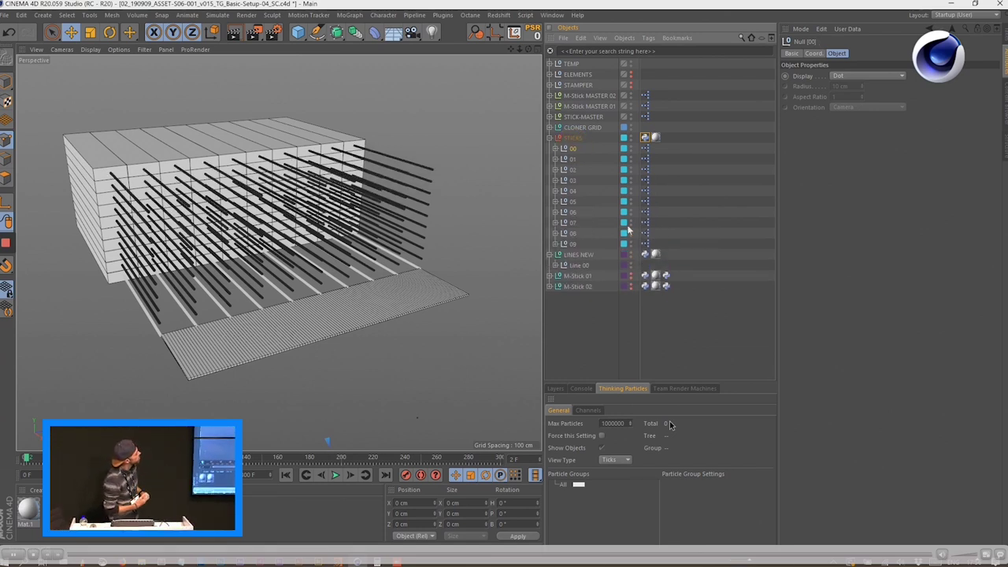
# Ctrl-drag Line 00 to duplicate it into Line 00–09 stacked up the wall
pyautogui.click(551, 139)
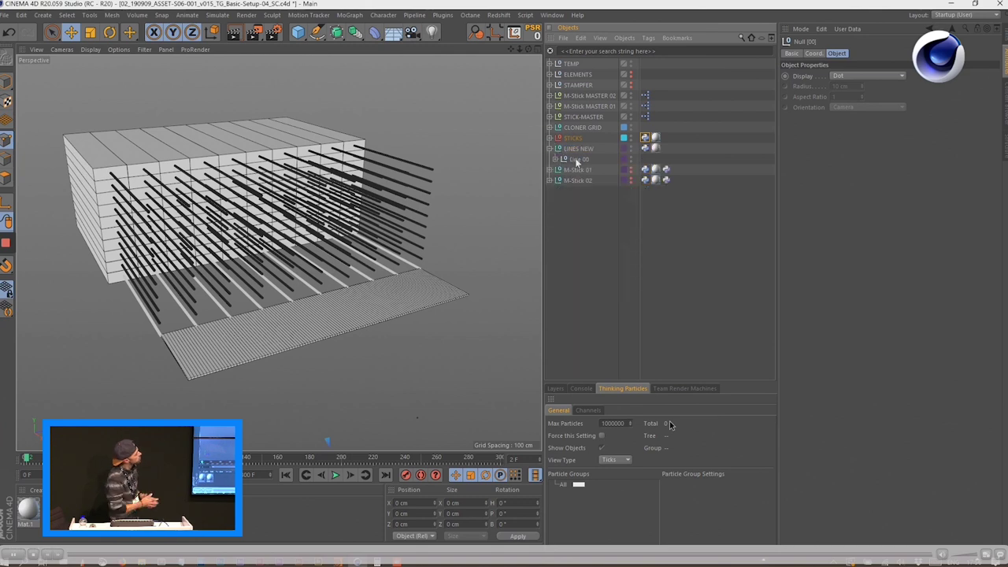
pyautogui.click(577, 161)
pyautogui.keyDown('ctrl'); pyautogui.moveTo(581, 158); pyautogui.dragTo(582, 161); pyautogui.keyUp('ctrl')
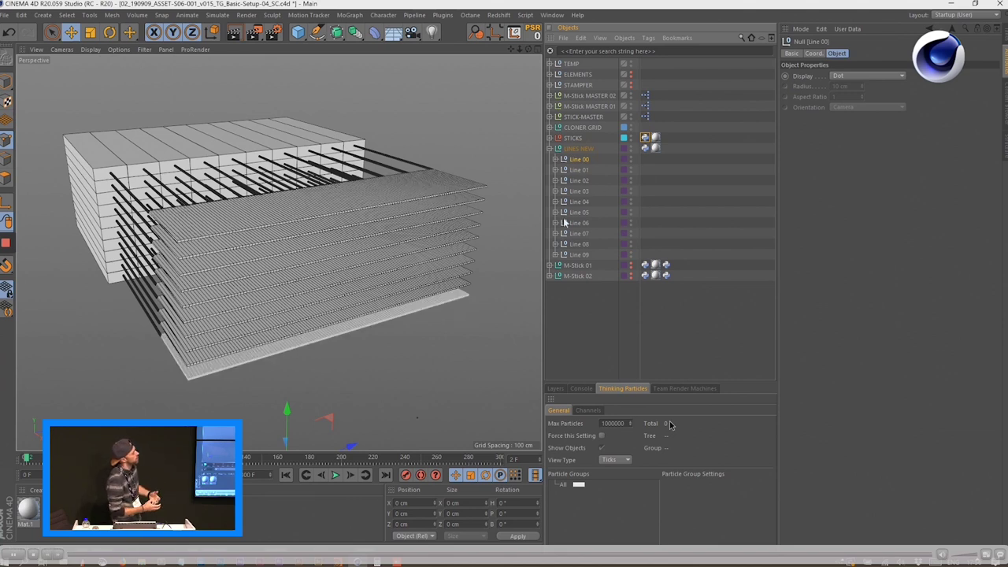
# Hide the sticks, play the dynamics, then switch to the Magnetic Pattern plate scene
pyautogui.click(549, 148)
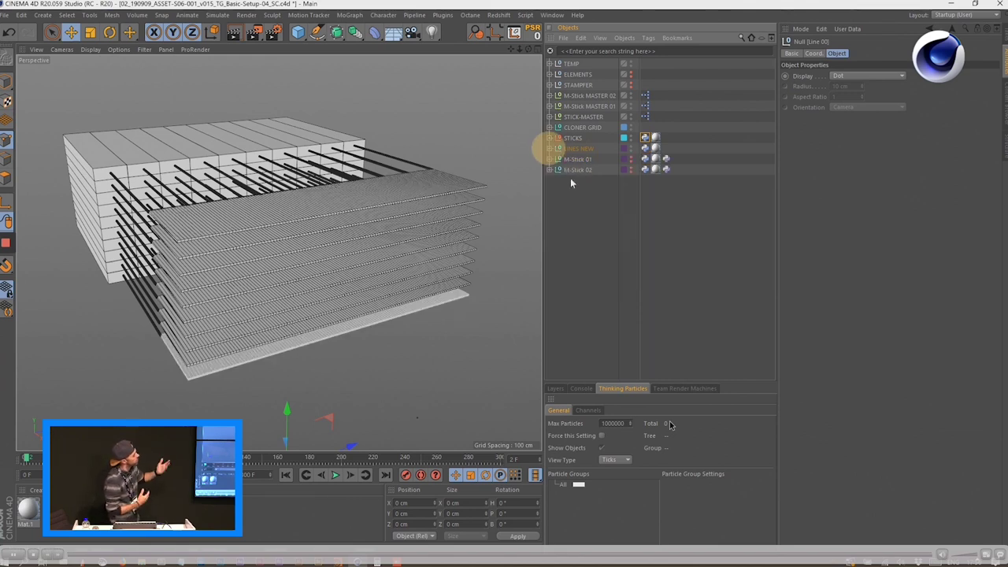
pyautogui.click(630, 136)
pyautogui.click(658, 299)
pyautogui.press('F8')
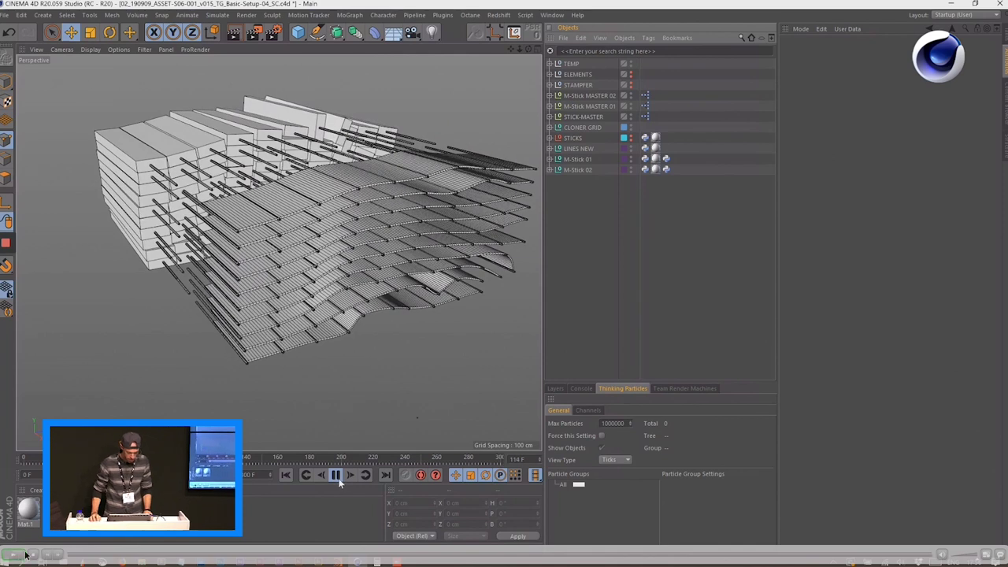
pyautogui.rightClick(890, 463)
pyautogui.click(926, 522)
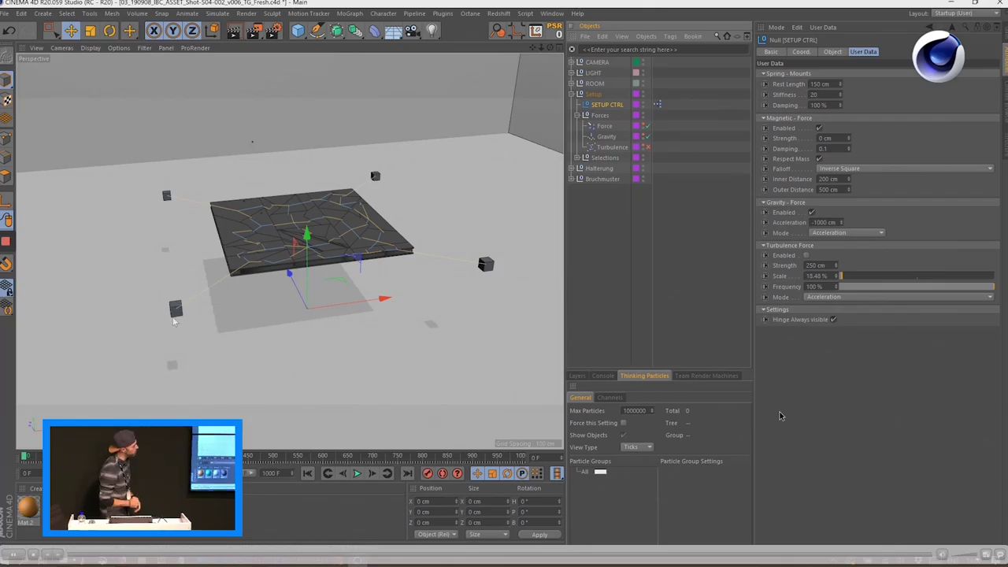
# During playback, move hanger cube H4 sideways and up and down to bend the plate
pyautogui.click(357, 474)
pyautogui.click(175, 308)
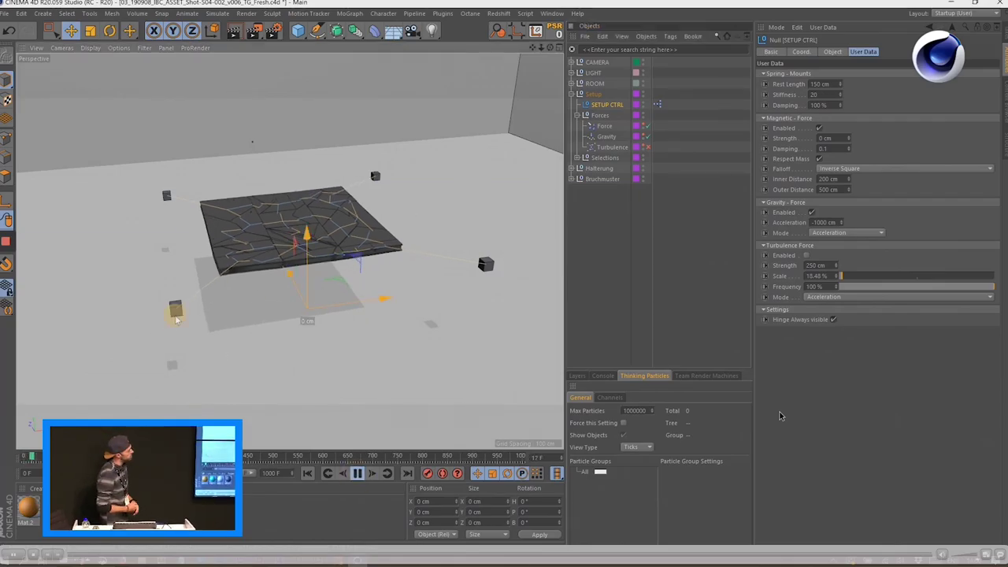
pyautogui.moveTo(233, 304); pyautogui.dragTo(174, 309)
pyautogui.moveTo(180, 242); pyautogui.dragTo(189, 197)
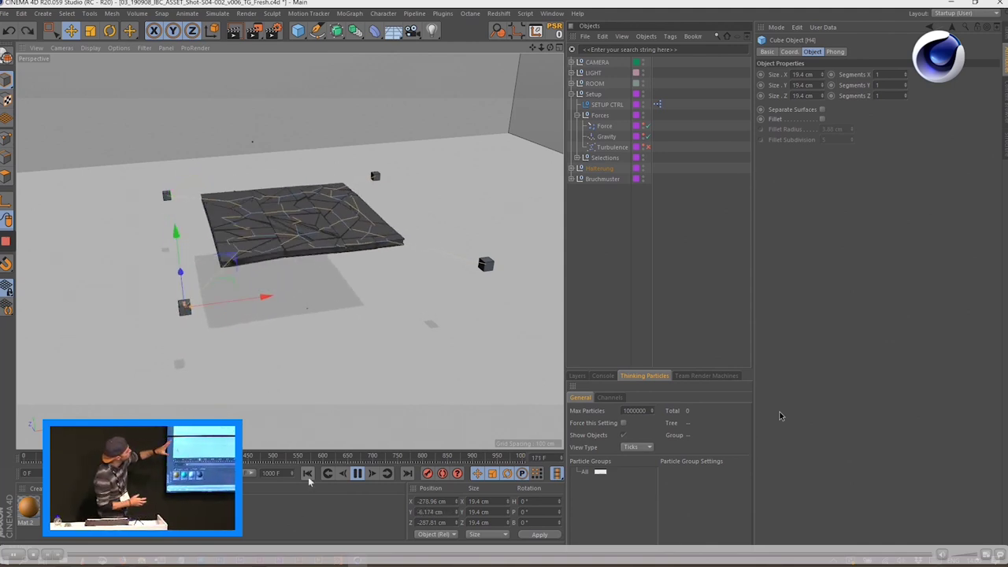
# Stop playback, rewind to frame 0, zoom in and select a slab piece
pyautogui.click(356, 472)
pyautogui.click(307, 473)
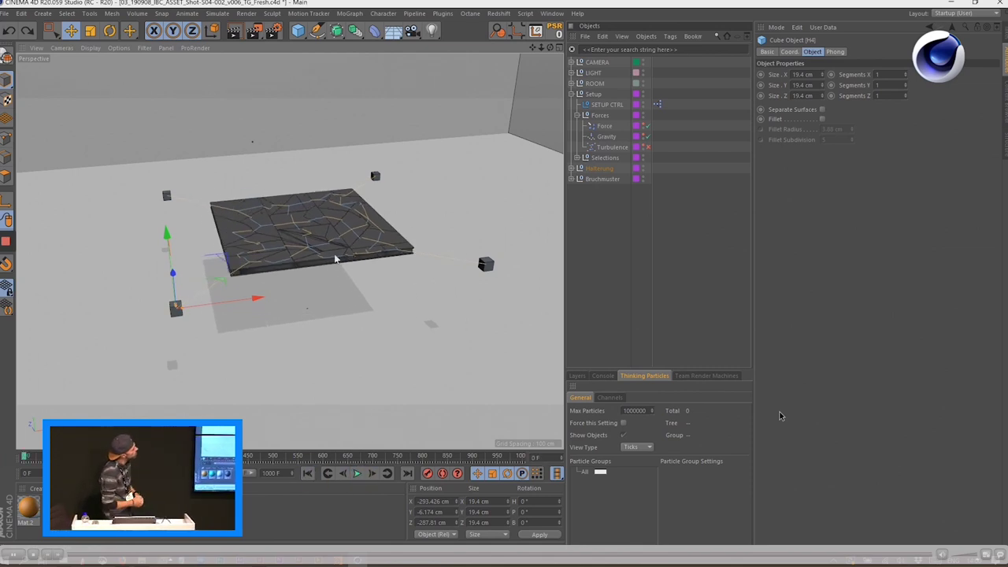
pyautogui.scroll(6, 313, 264)
pyautogui.click(368, 259)
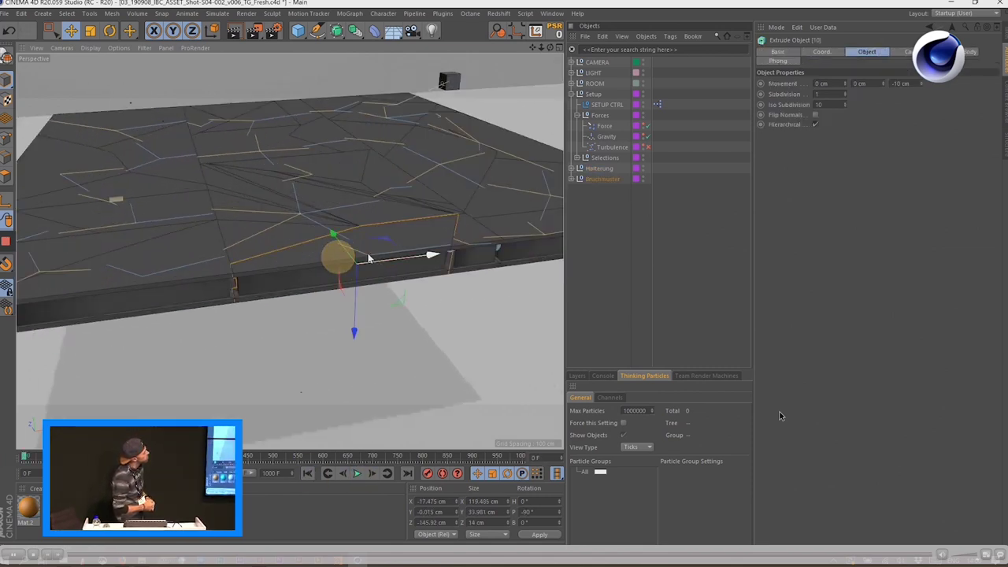
# Pull the slab piece down and select Connector 21-22 under Bruchmuster
pyautogui.moveTo(358, 293); pyautogui.dragTo(356, 263)
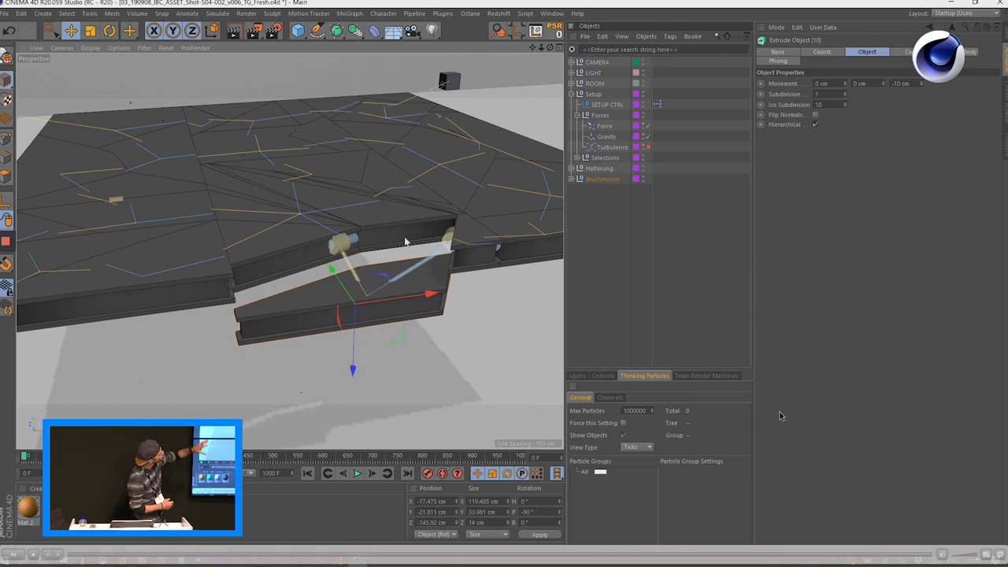
pyautogui.click(580, 179)
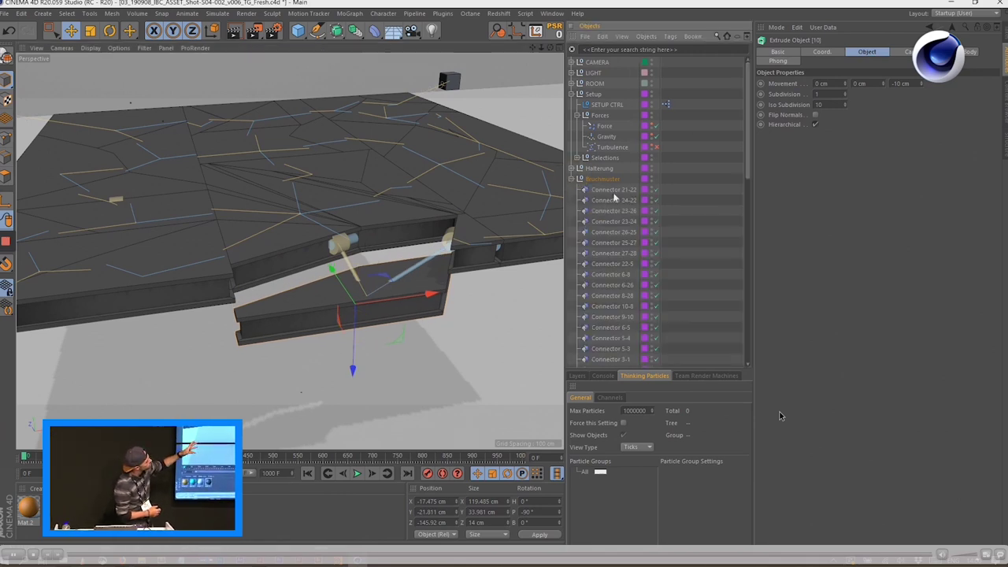
pyautogui.click(614, 190)
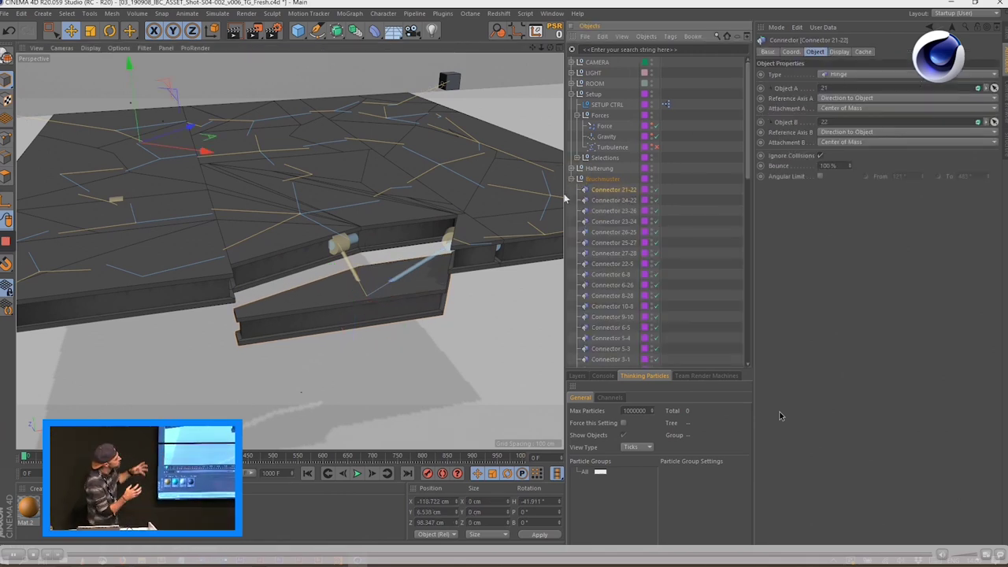
# Move the piece back into the plate, view the whole plate and show SETUP CTRL's user data
pyautogui.click(333, 308)
pyautogui.moveTo(357, 366); pyautogui.dragTo(357, 329)
pyautogui.scroll(-5, 367, 292)
pyautogui.keyDown('alt'); pyautogui.moveTo(363, 270); pyautogui.dragTo(318, 248); pyautogui.keyUp('alt')
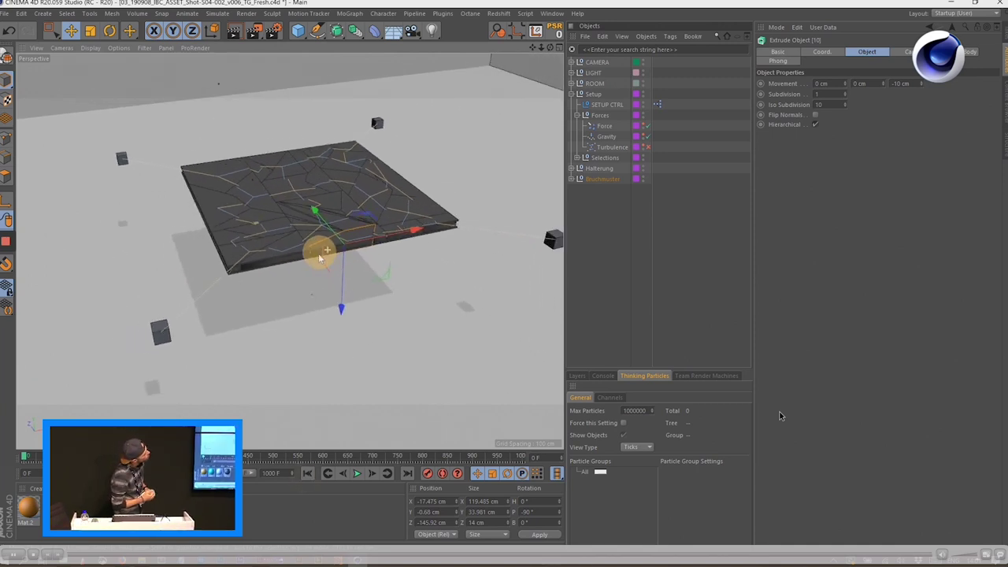
pyautogui.click(612, 104)
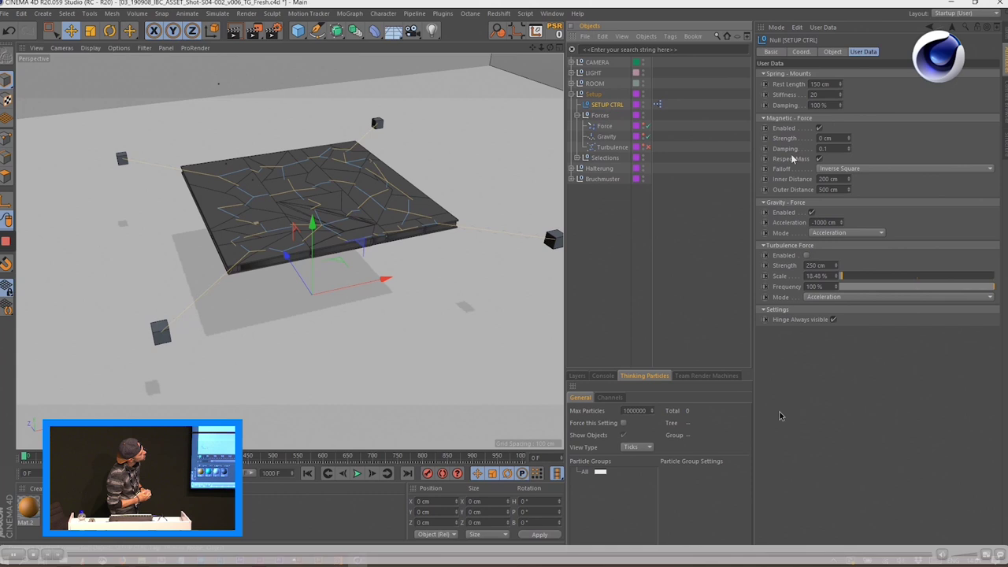
# Play the simulation with Magnetic Force Strength set to 100 cm
pyautogui.click(604, 126)
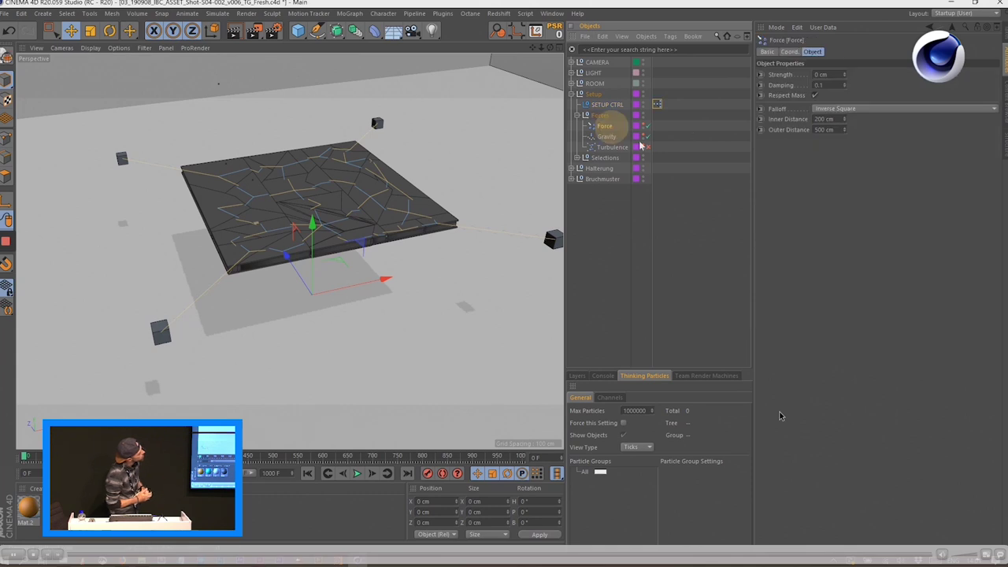
pyautogui.click(606, 104)
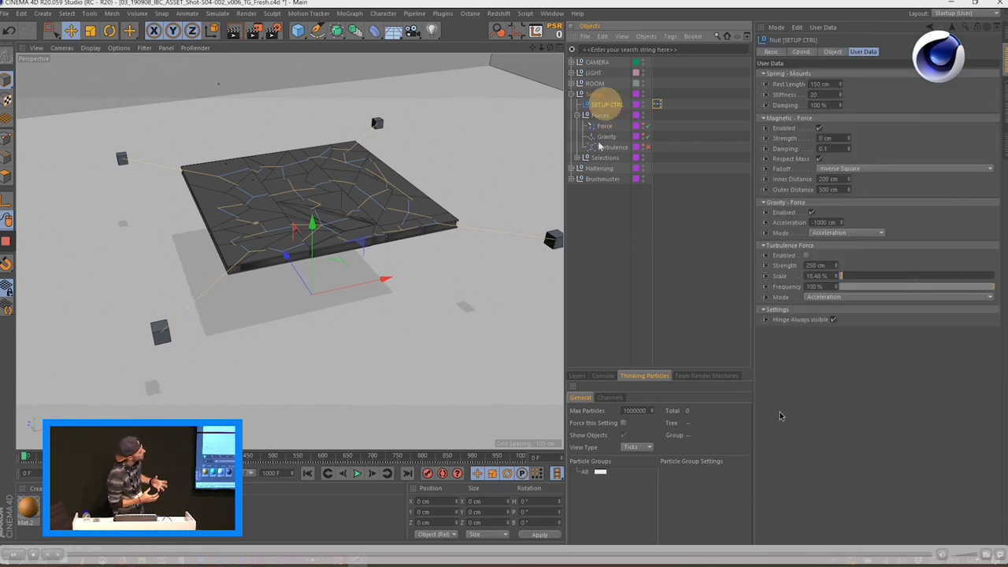
pyautogui.click(357, 473)
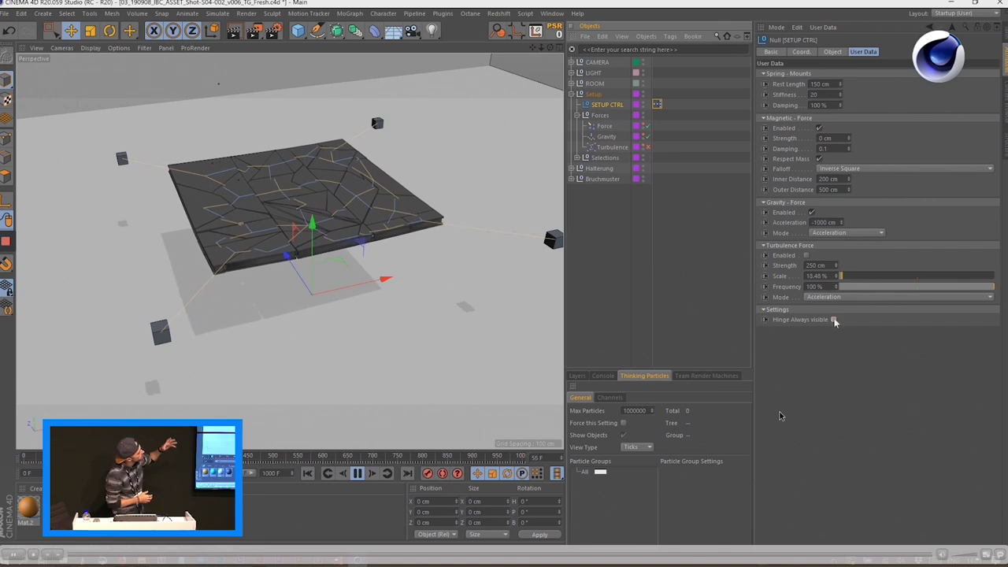
pyautogui.click(836, 139)
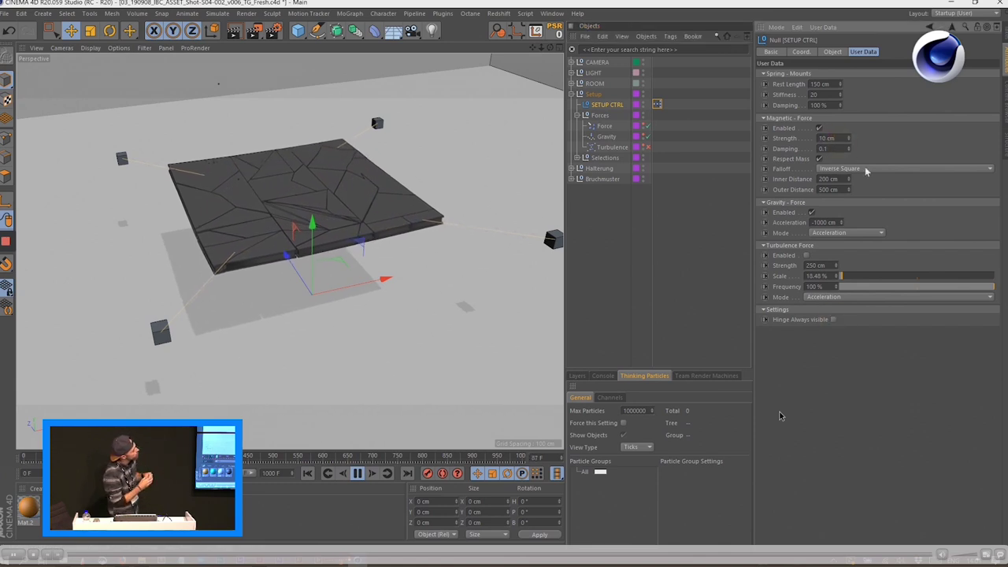
pyautogui.write('100')
pyautogui.press('Return')
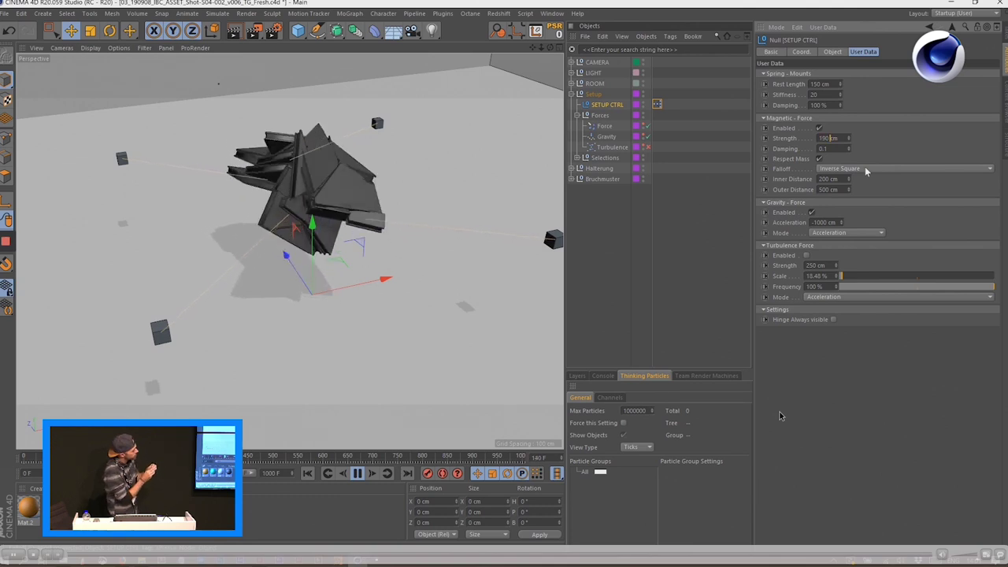
# Reset the magnetic strength to 0 cm, stop playback, and open the SHOT-04-002 scene
pyautogui.click(827, 139)
pyautogui.write('0')
pyautogui.press('Return')
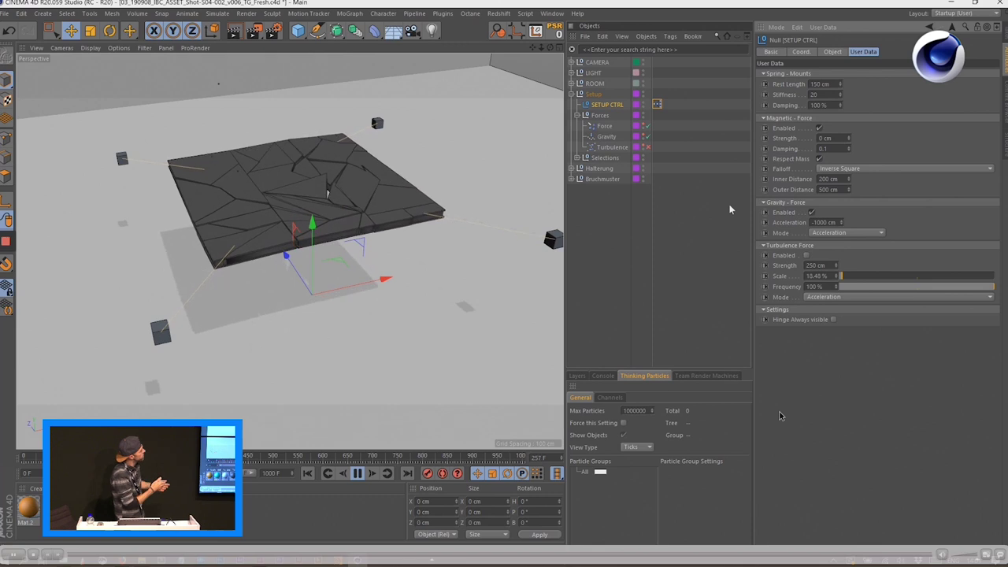
pyautogui.click(357, 473)
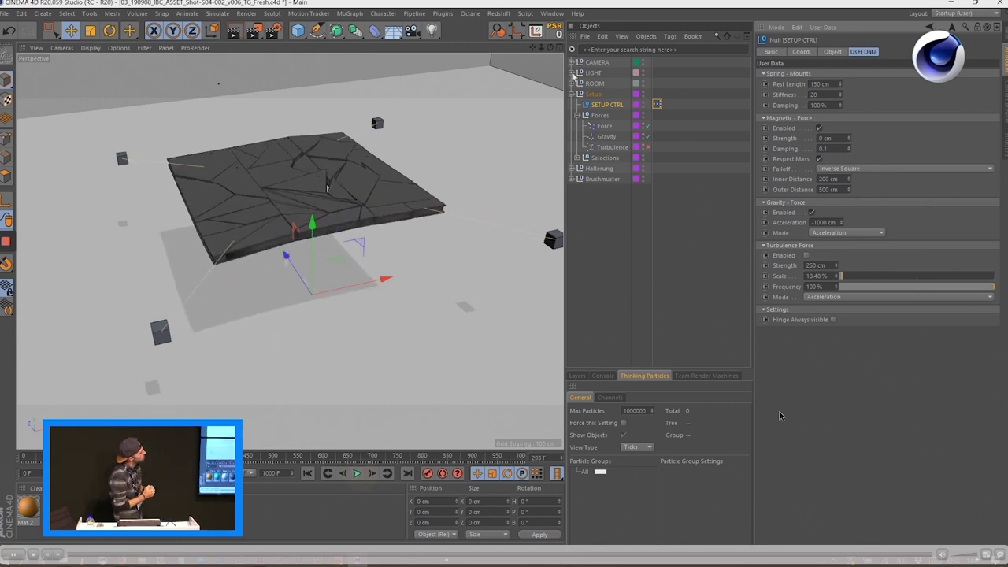
pyautogui.click(552, 13)
pyautogui.click(614, 277)
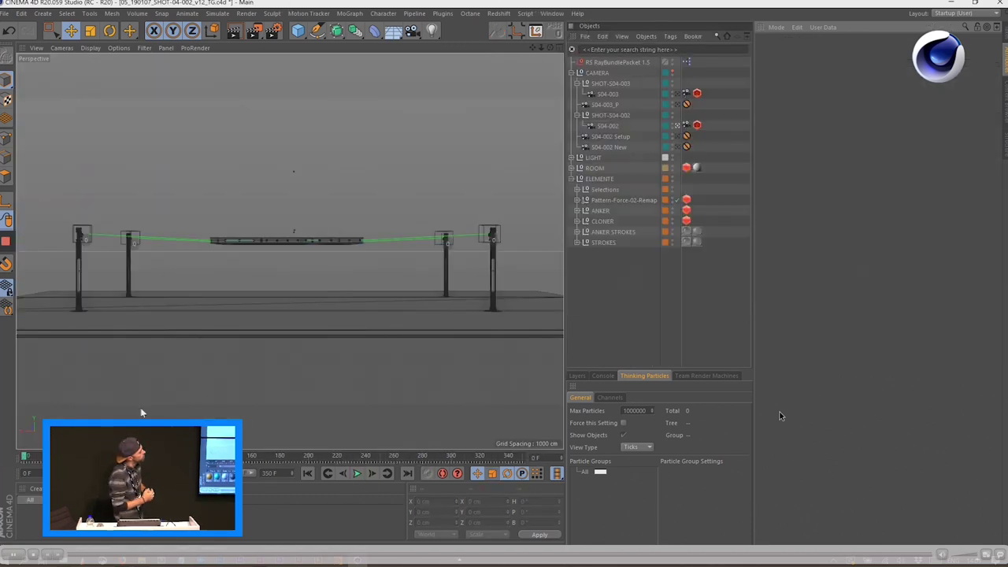
# Play the plate breaking on its hinges through the S04-002 camera, orbiting the broken plates
pyautogui.moveTo(26, 458)
pyautogui.mouseDown()
pyautogui.moveTo(296, 455)
pyautogui.moveTo(26, 456)
pyautogui.mouseUp()
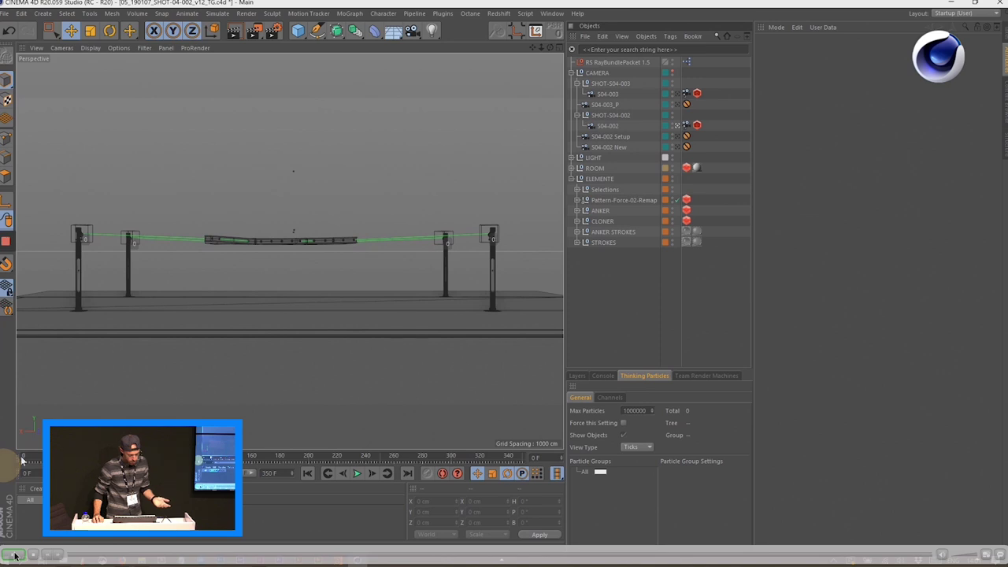
pyautogui.click(676, 126)
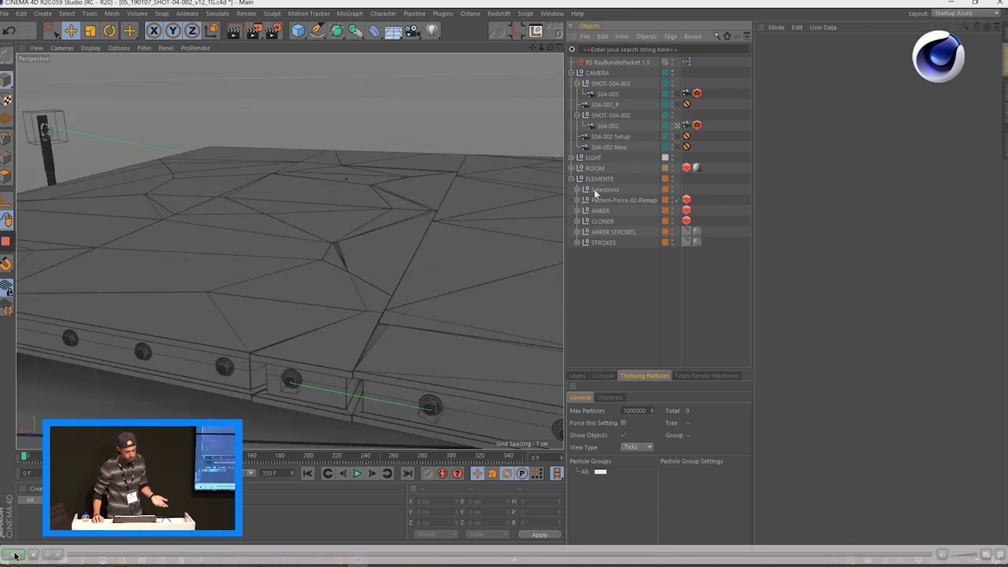
pyautogui.press('F8')
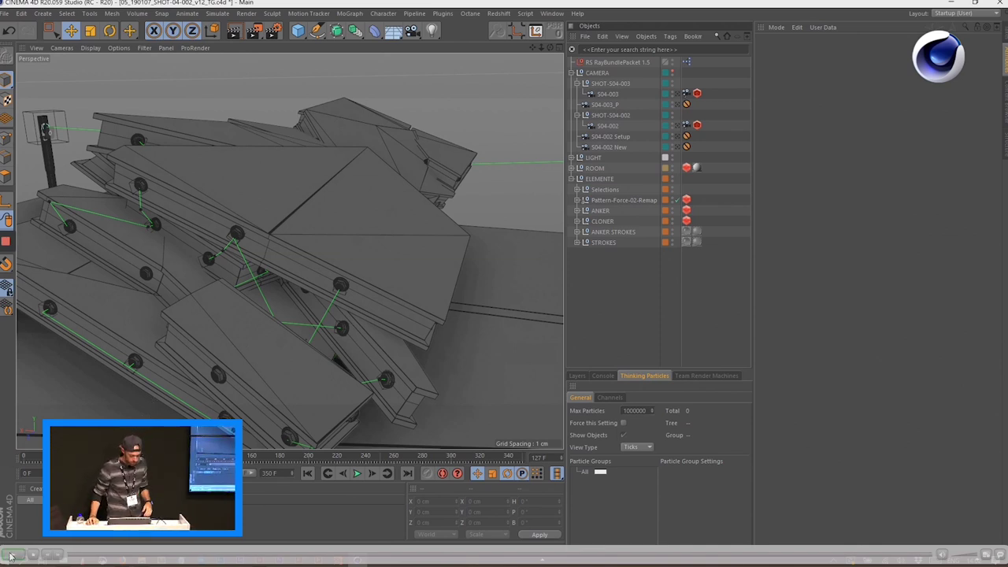
pyautogui.keyDown('alt'); pyautogui.moveTo(252, 418); pyautogui.dragTo(267, 433); pyautogui.keyUp('alt')
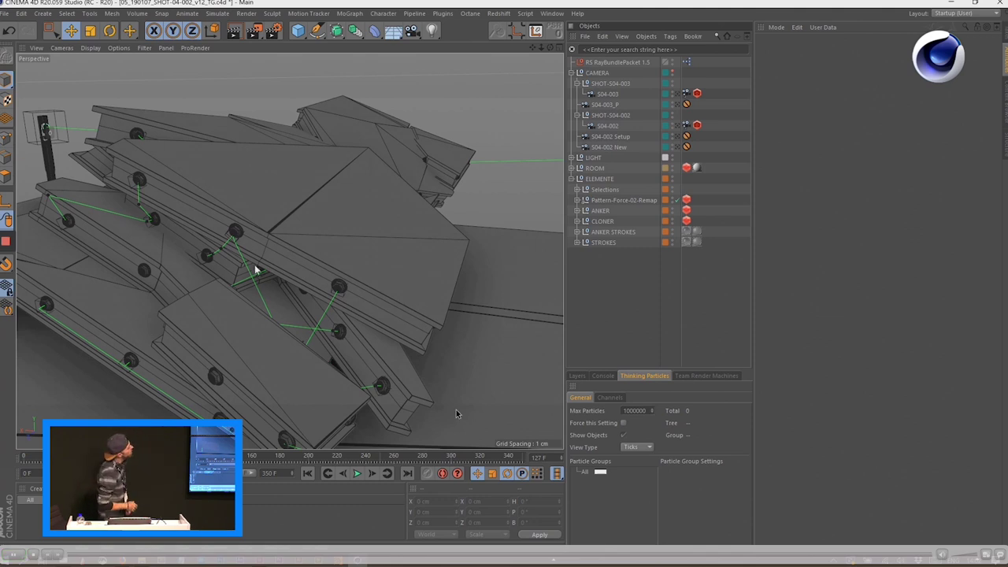
# Switch to the Connect-Pieces scene and orbit around Piece-A and Piece-B
pyautogui.click(551, 13)
pyautogui.click(622, 307)
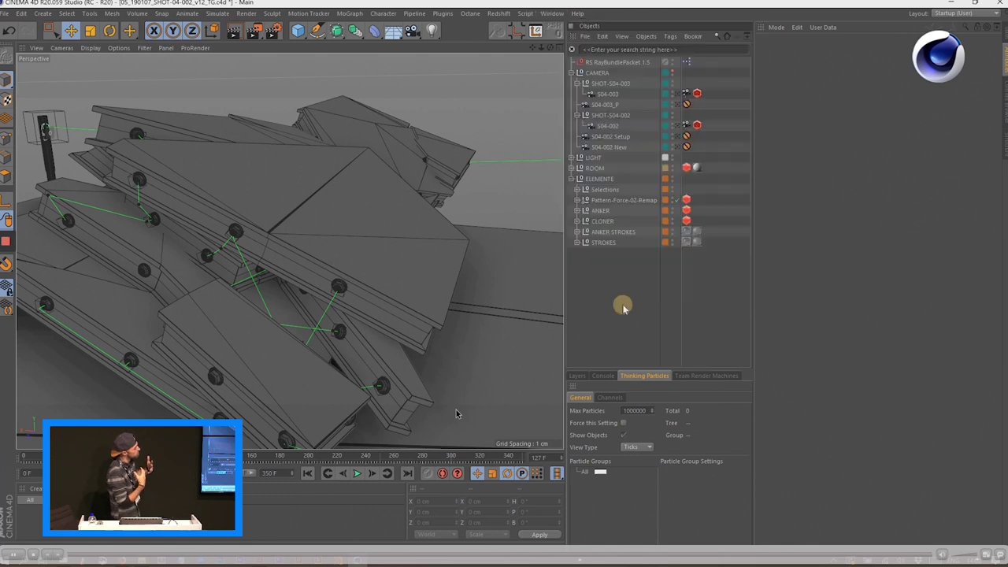
pyautogui.moveTo(299, 225)
pyautogui.keyDown('alt'); pyautogui.mouseDown()
pyautogui.moveTo(289, 230)
pyautogui.moveTo(301, 211)
pyautogui.mouseUp(); pyautogui.keyUp('alt')
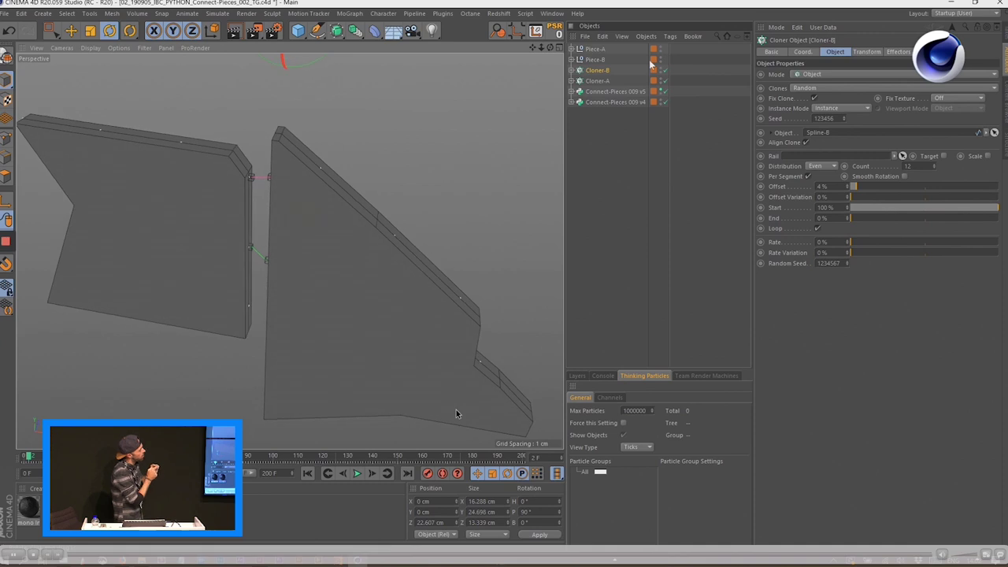
# Inspect the settings of Connect-Pieces 009 v5, Cloner-B and Cloner-A
pyautogui.click(602, 91)
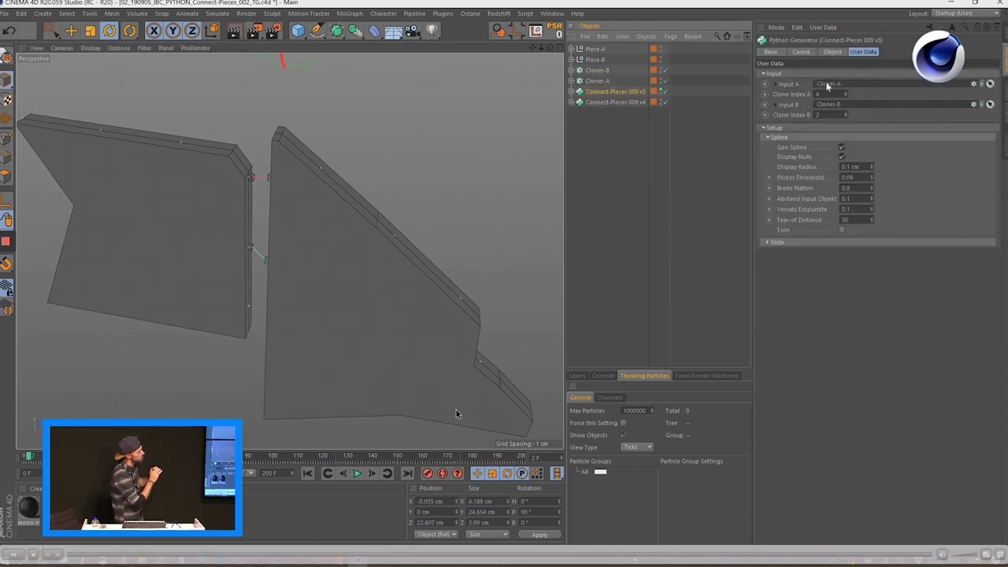
pyautogui.click(596, 71)
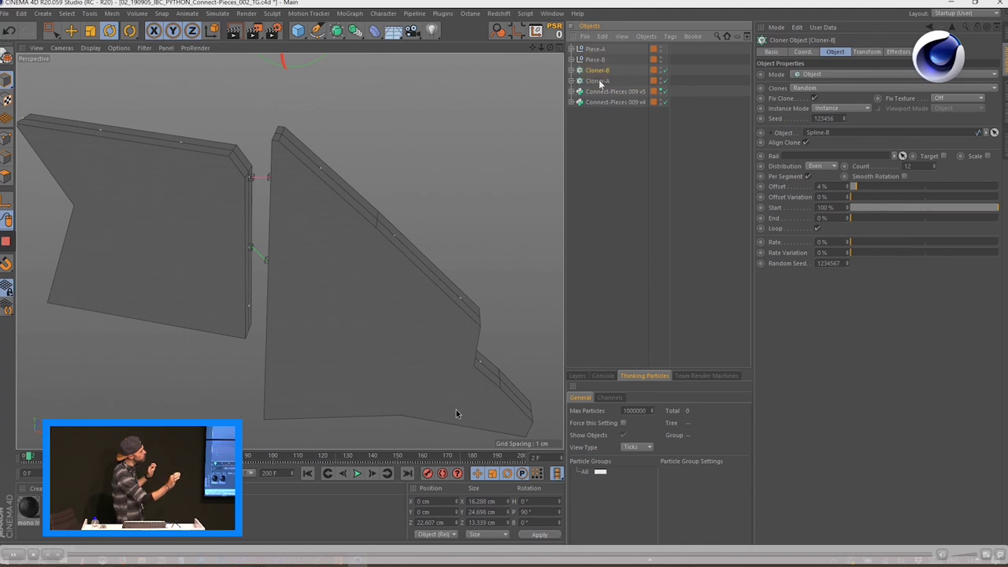
pyautogui.click(598, 81)
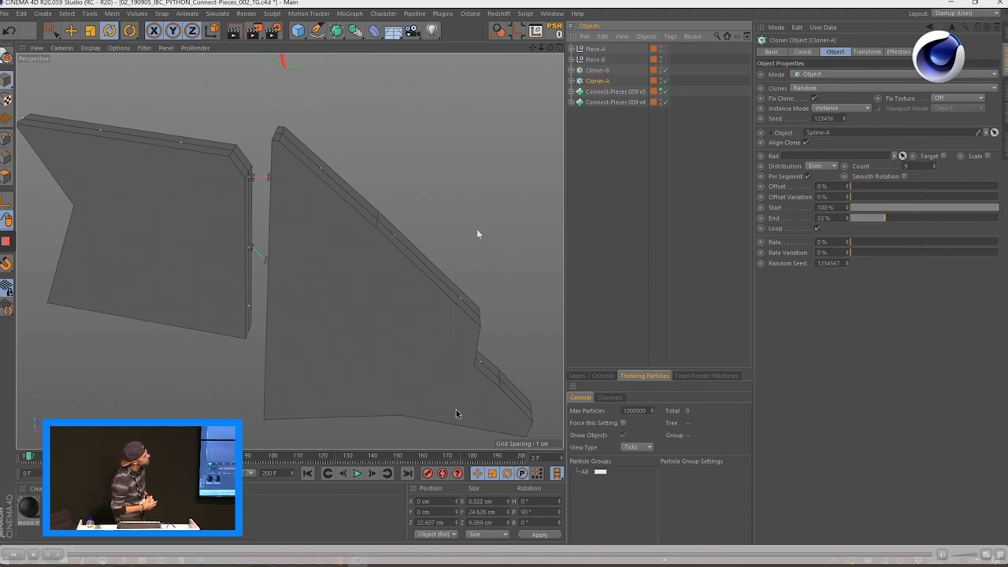
# Rotate Piece-A on its heading to about H 9.854°, angling it away from Piece-B
pyautogui.click(595, 49)
pyautogui.moveTo(138, 263); pyautogui.dragTo(314, 235)
pyautogui.press('F2')
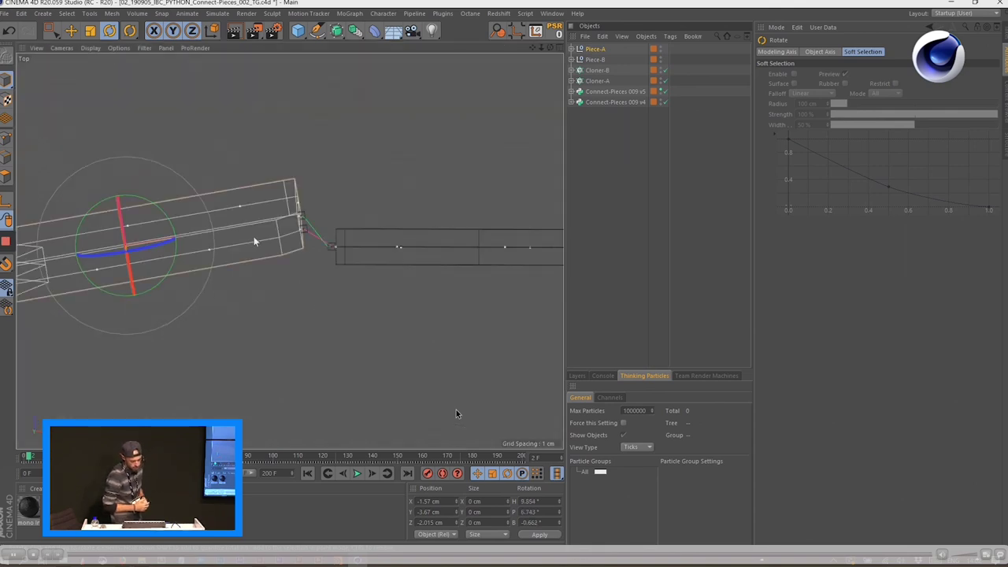
# In Top view, turn Piece-A to about -17.8° heading, undoing a free tumble first
pyautogui.moveTo(320, 284)
pyautogui.mouseDown()
pyautogui.moveTo(326, 276)
pyautogui.moveTo(308, 288)
pyautogui.moveTo(318, 295)
pyautogui.mouseUp()
pyautogui.hotkey('ctrl', 'z')
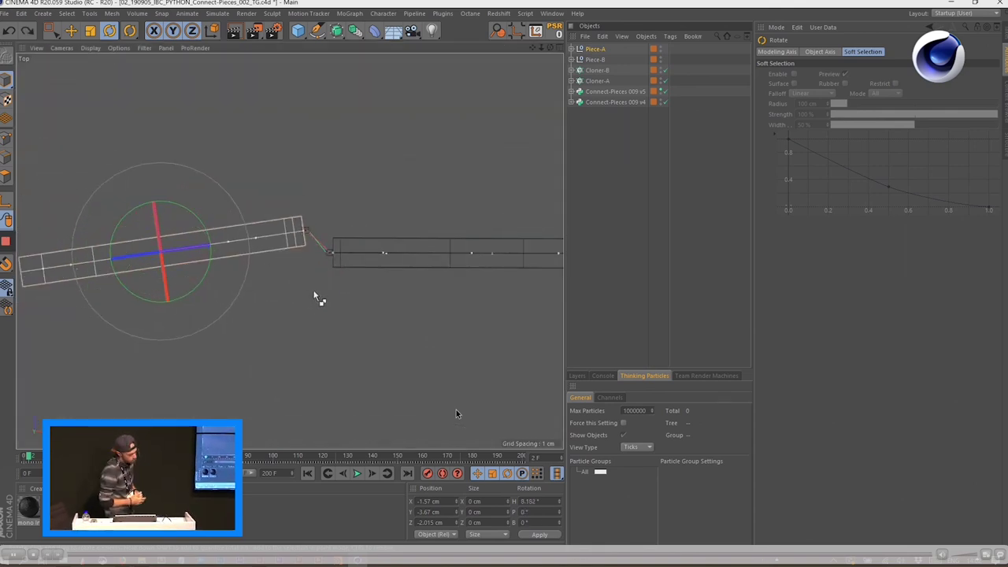
pyautogui.moveTo(210, 268)
pyautogui.mouseDown()
pyautogui.moveTo(174, 286)
pyautogui.moveTo(142, 285)
pyautogui.moveTo(210, 281)
pyautogui.mouseUp()
# Move Piece-A away from Piece-B so the connecting spline follows, then return to the slides
pyautogui.press('e')
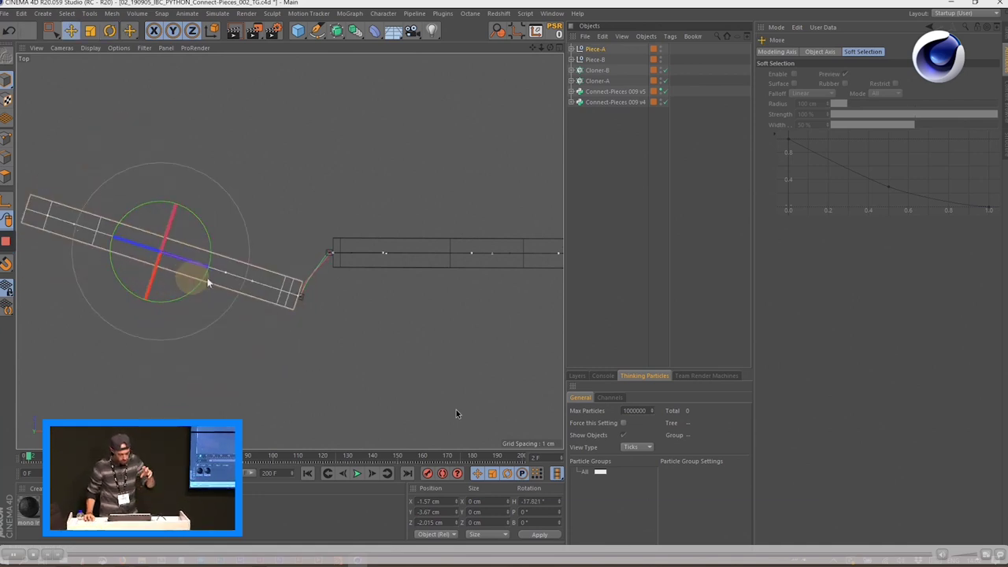
pyautogui.moveTo(218, 218); pyautogui.dragTo(292, 126)
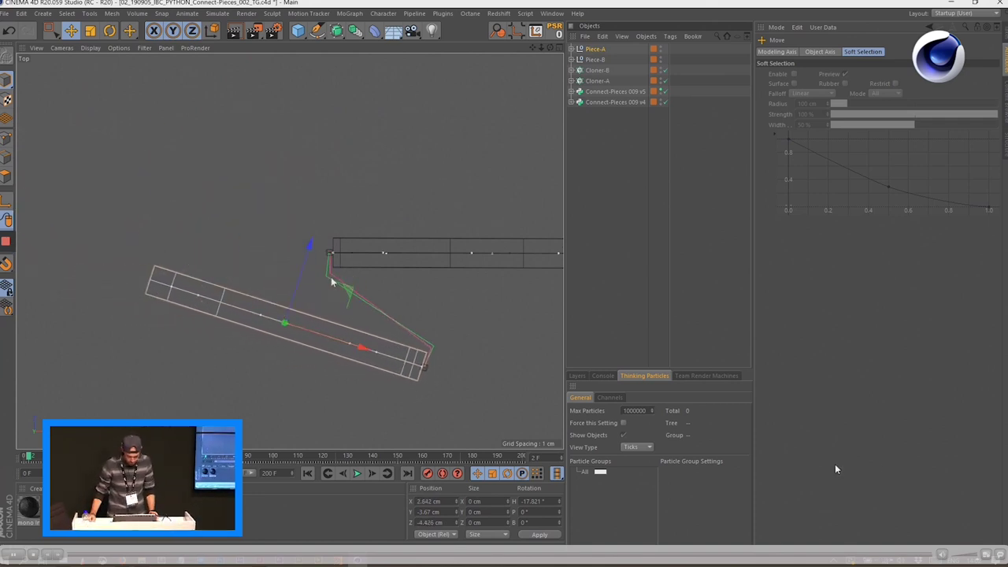
pyautogui.press('F1')
pyautogui.rightClick(945, 470)
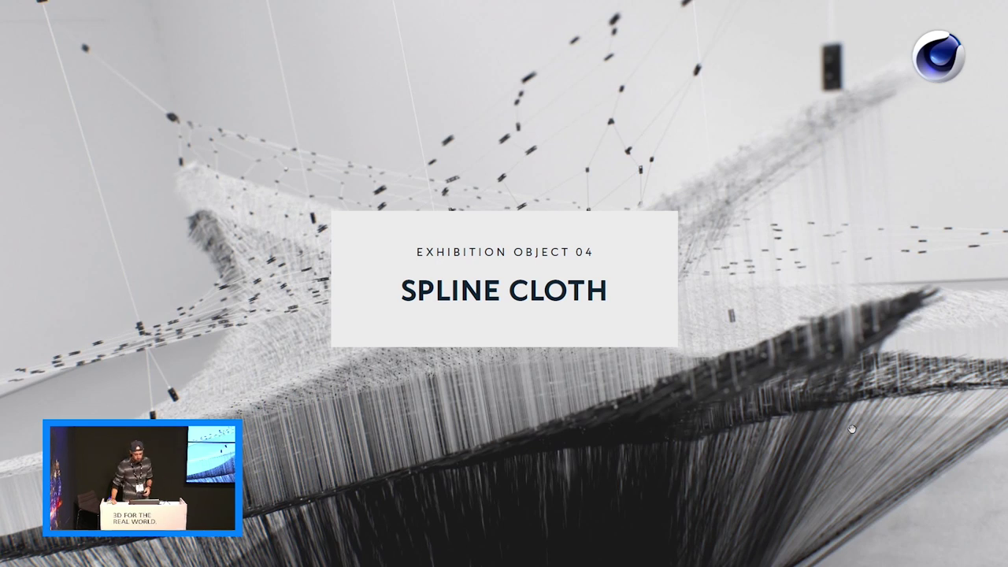
# Go to slide 44, play its first-ideas video, then advance to slide 45
pyautogui.press('Right')
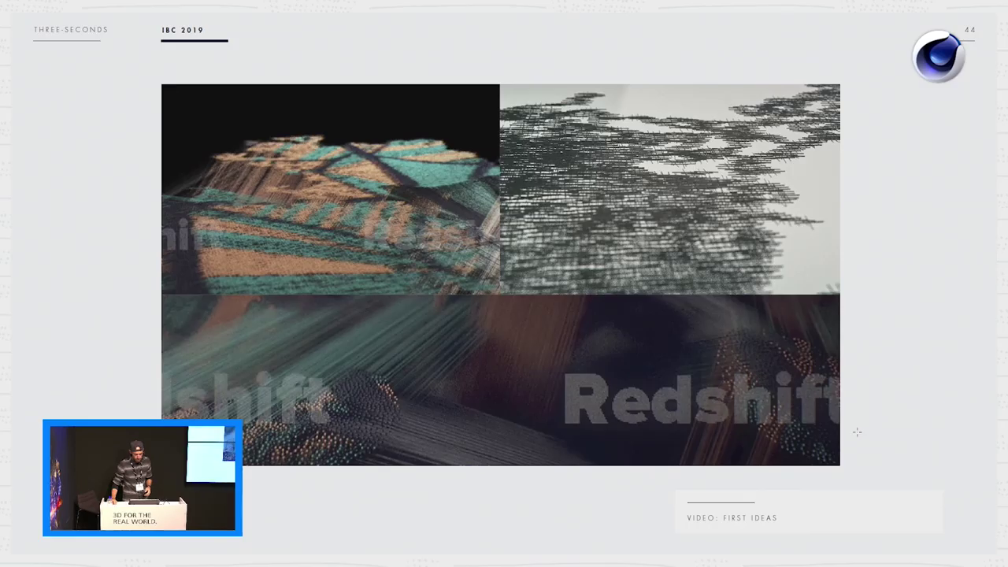
pyautogui.click(693, 360)
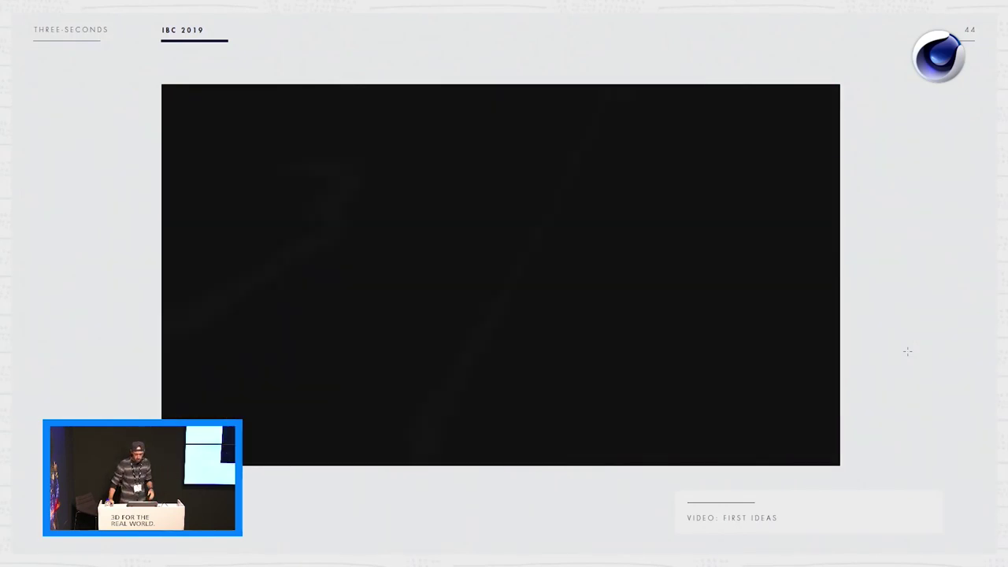
pyautogui.press('Right')
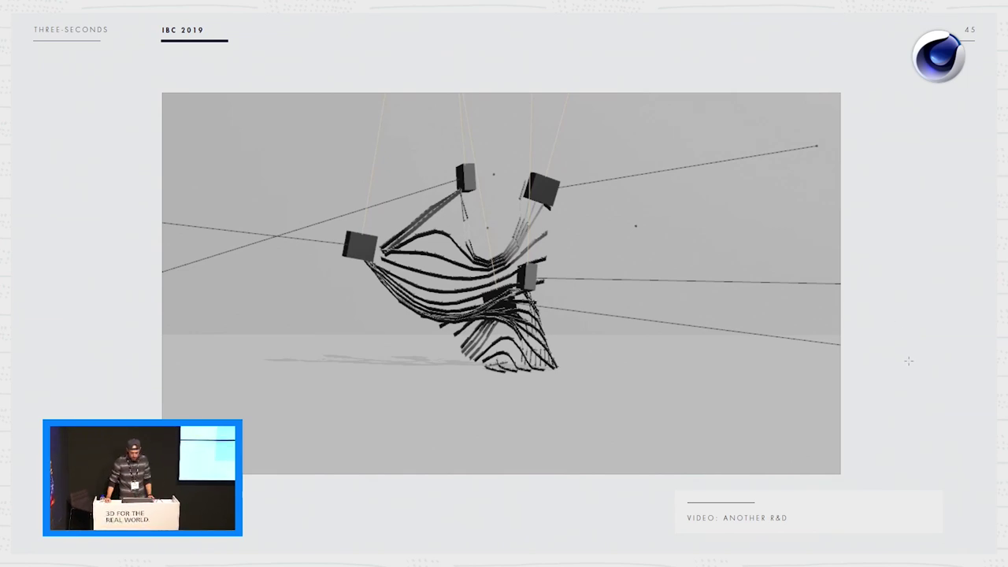
# Advance past the Another R&D video to the final concept sketch on slide 46
pyautogui.press('Right')
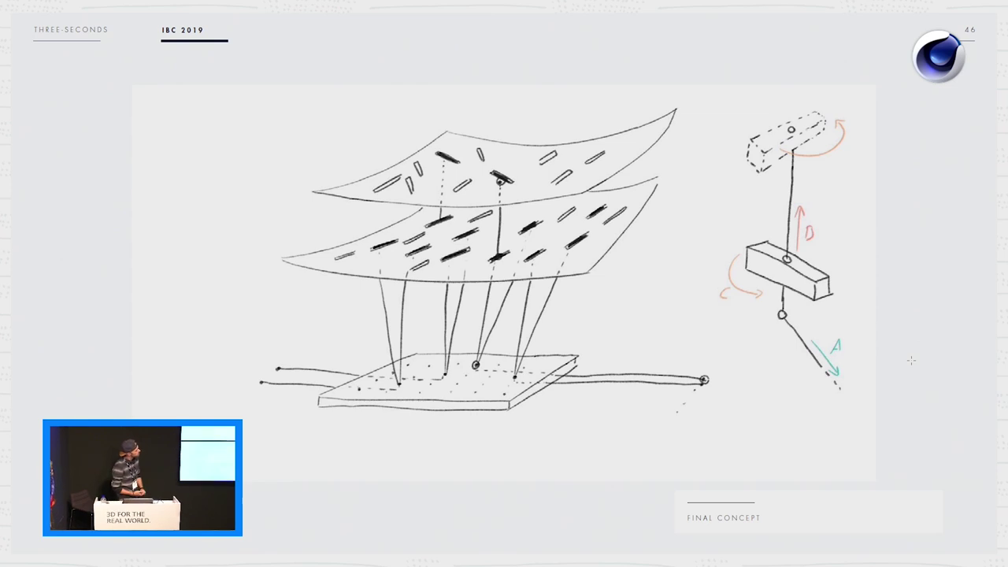